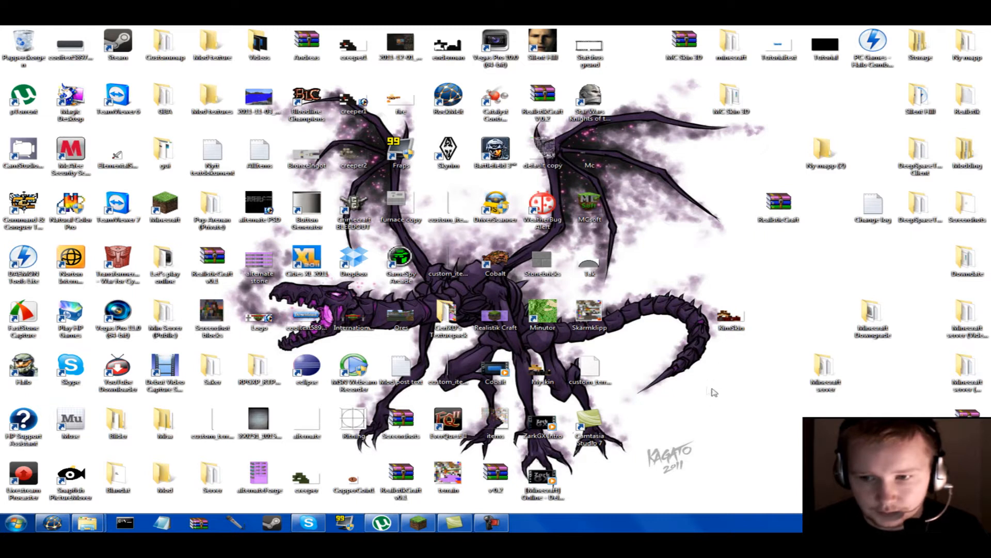
- Open the Minecraft server folder on the desktop and delete all of its contents
click(825, 369)
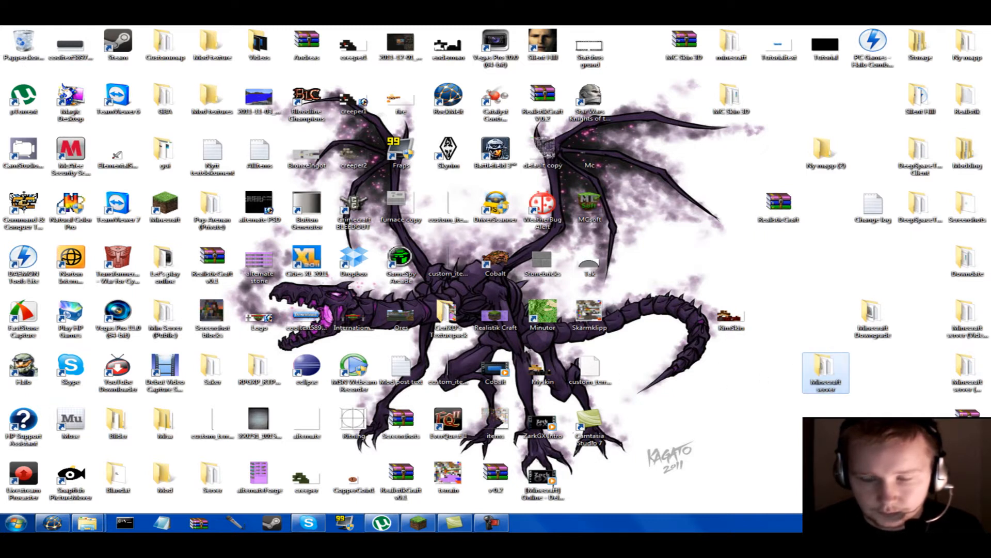
click(567, 368)
double_click(826, 374)
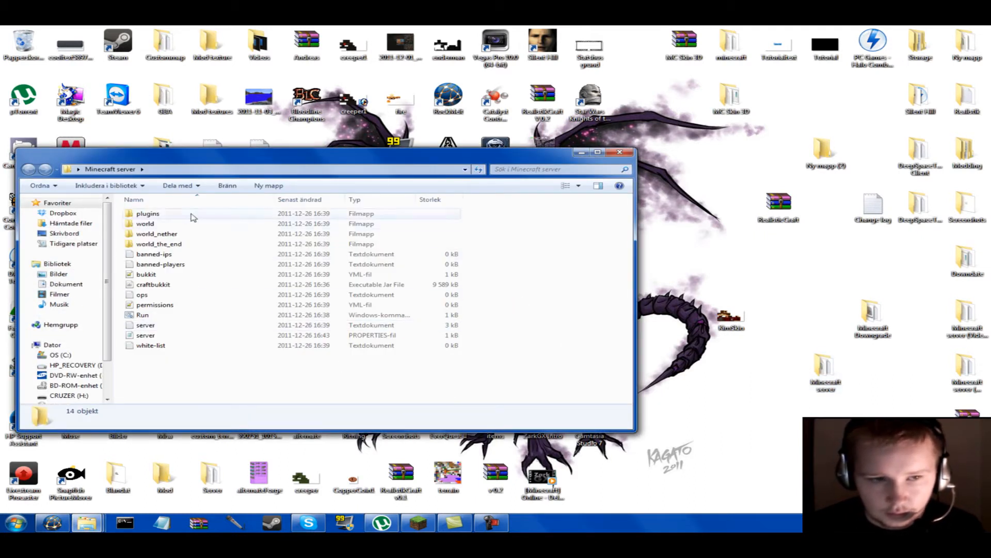
drag(266, 381, 294, 207)
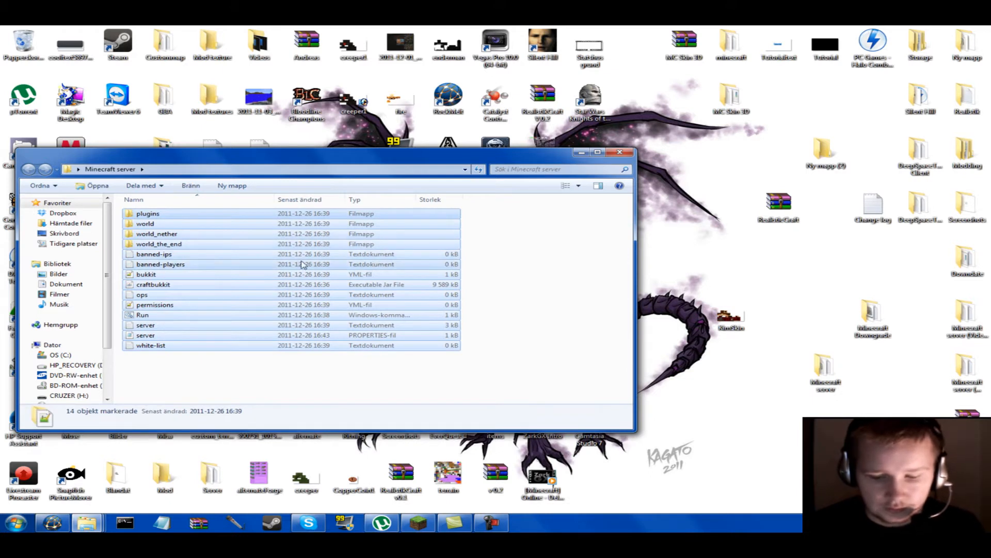
key(Delete)
key(Return)
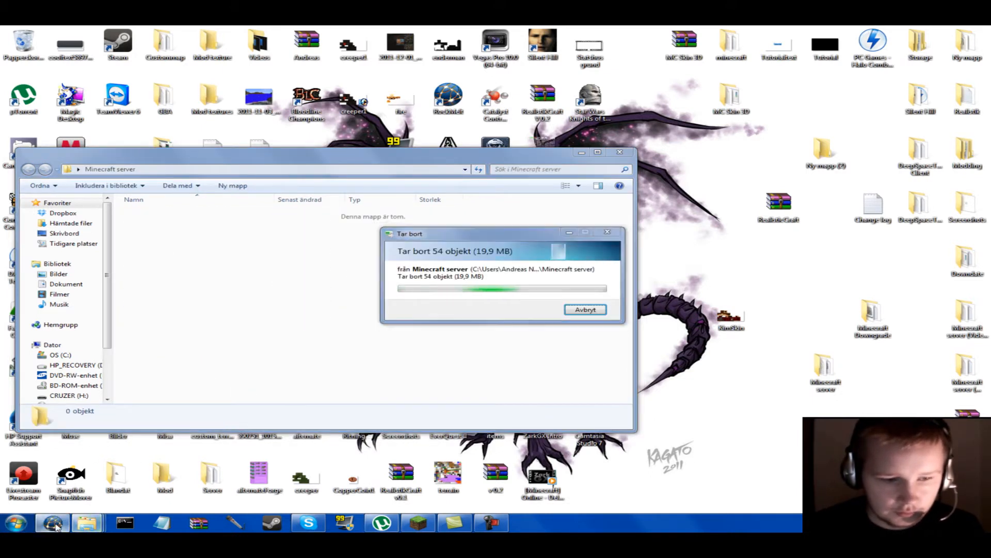
- Switch to the RockMelt browser and open a new tab
click(53, 523)
click(283, 32)
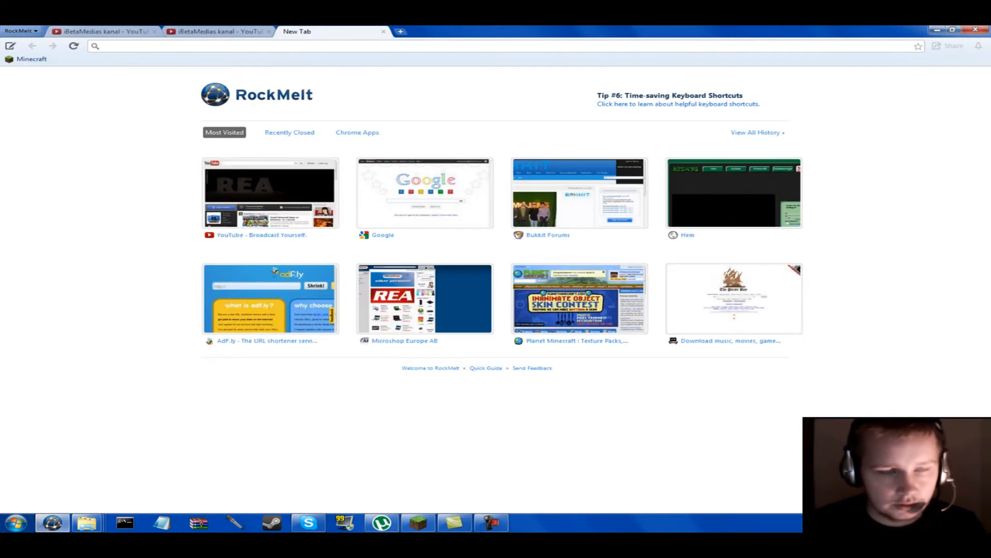
text(google)
key(BackSpace)
key(BackSpace)
key(BackSpace)
key(BackSpace)
key(BackSpace)
key(BackSpace)
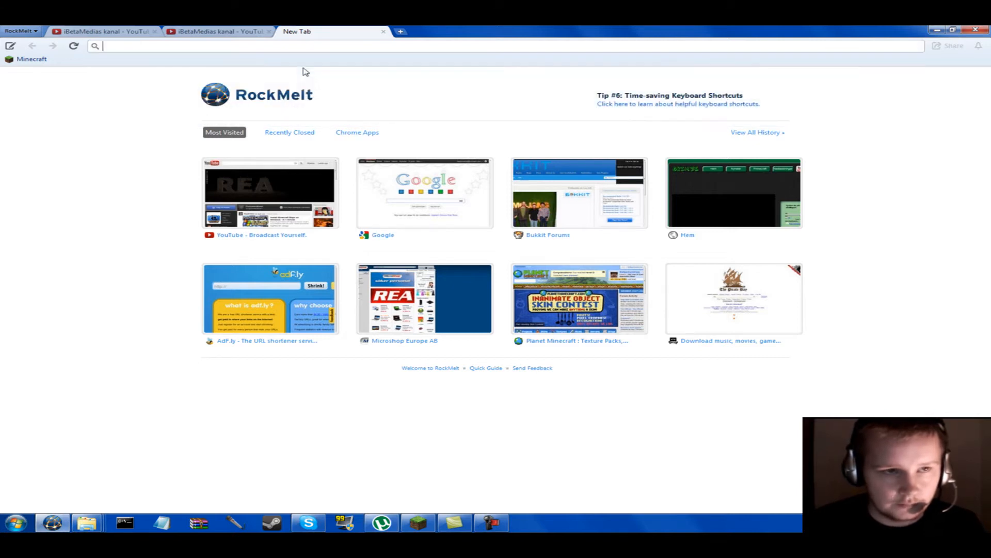
- Go to bukkit.org and open its Get CraftBukkit page
text(bukkit.org)
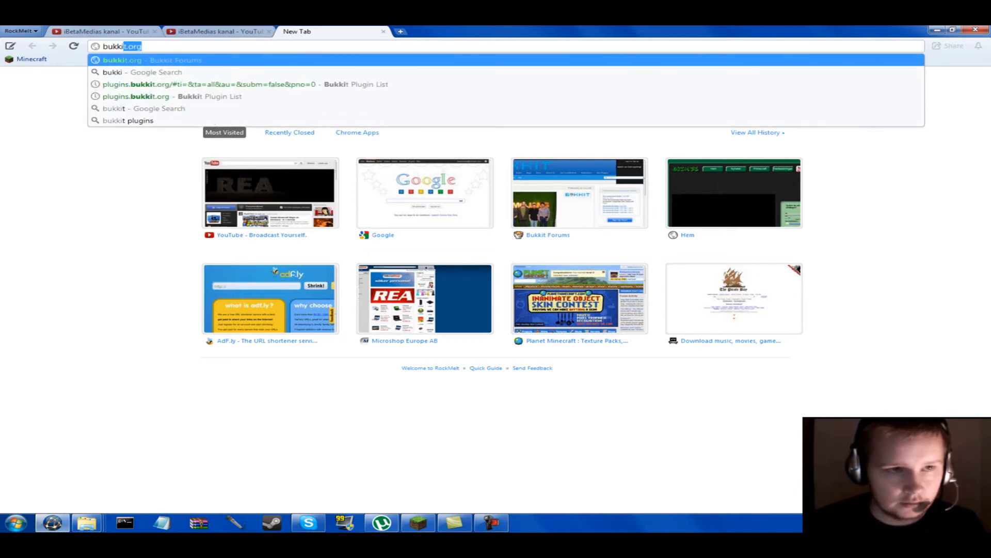
key(Return)
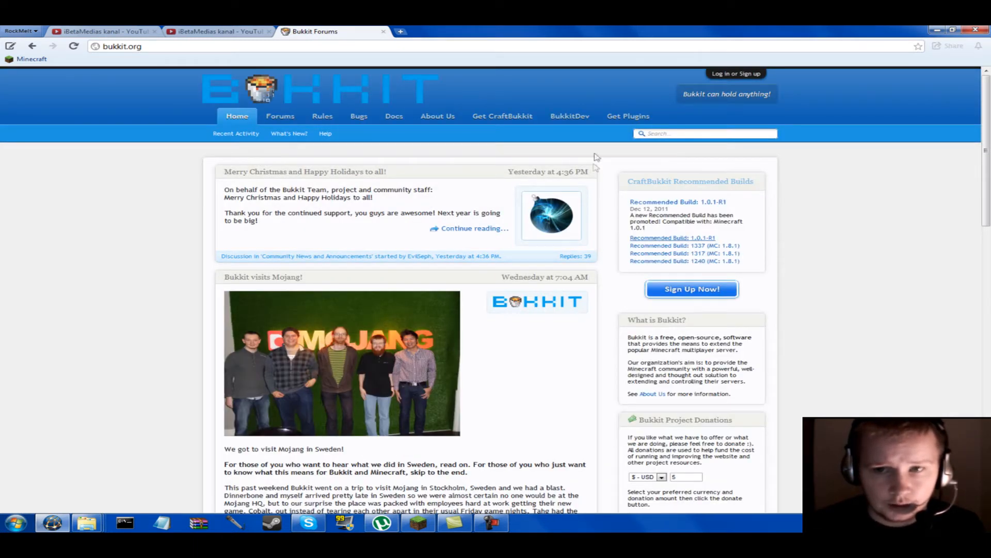
click(511, 118)
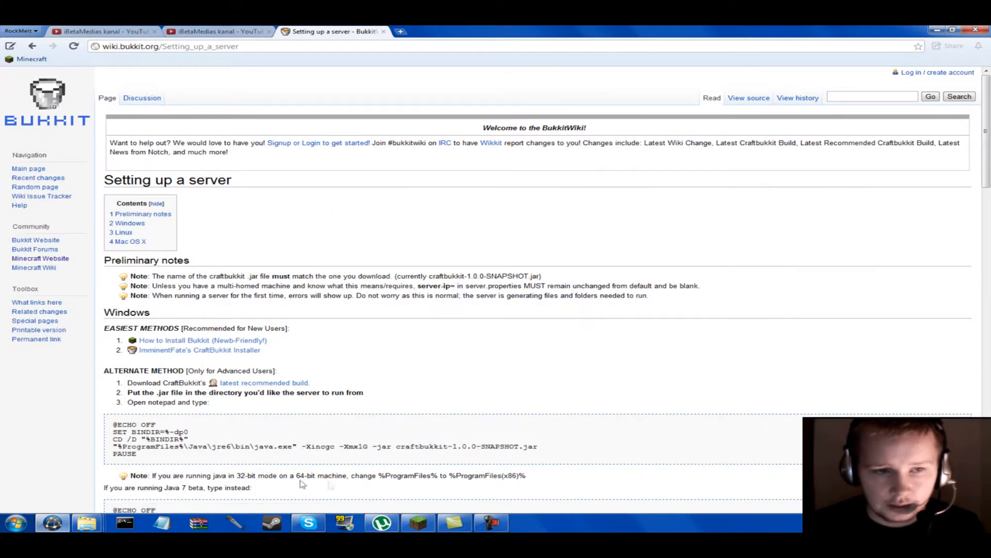
- Open the latest recommended CraftBukkit build from the Windows setup instructions in a separate tab
scroll(325, 351, down, 4)
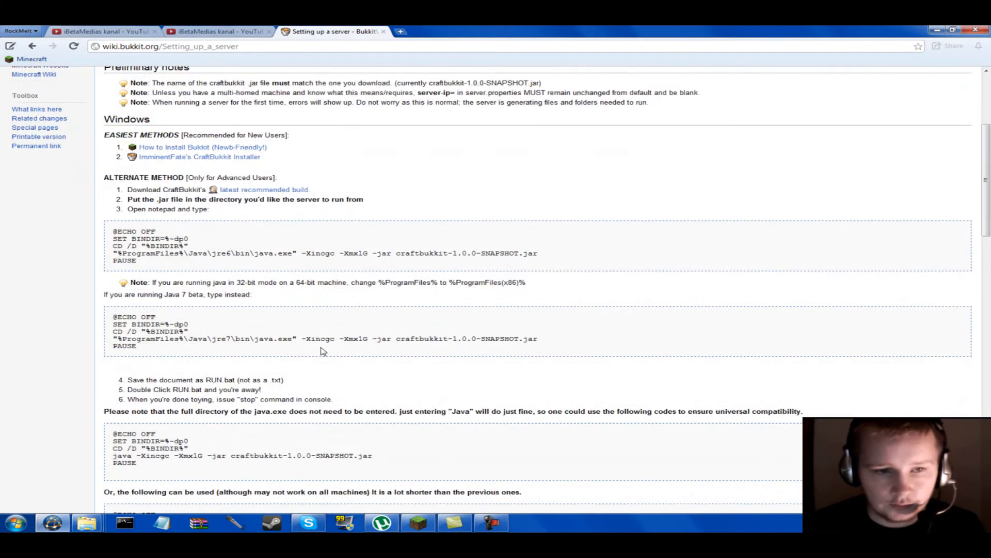
scroll(323, 351, up, 4)
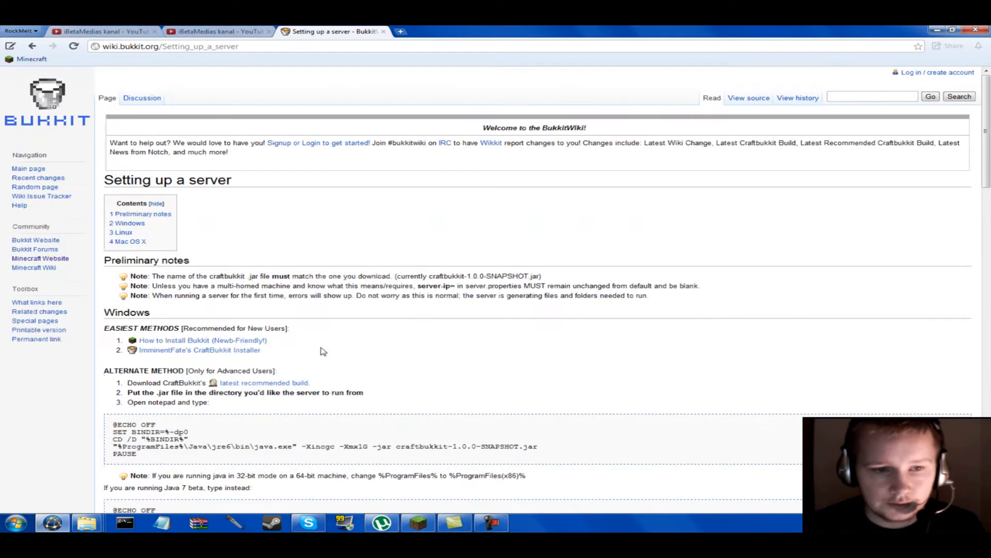
right_click(249, 386)
click(290, 389)
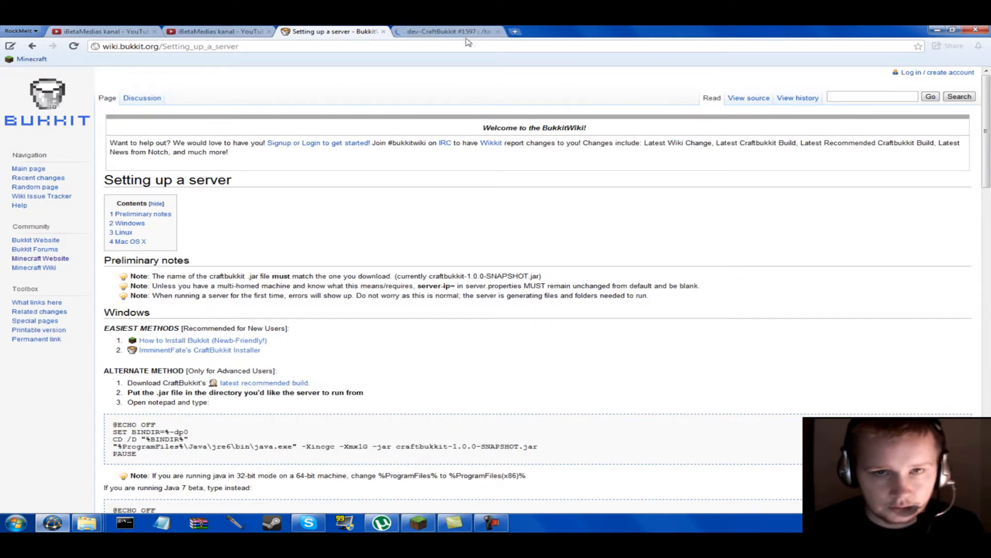
click(441, 31)
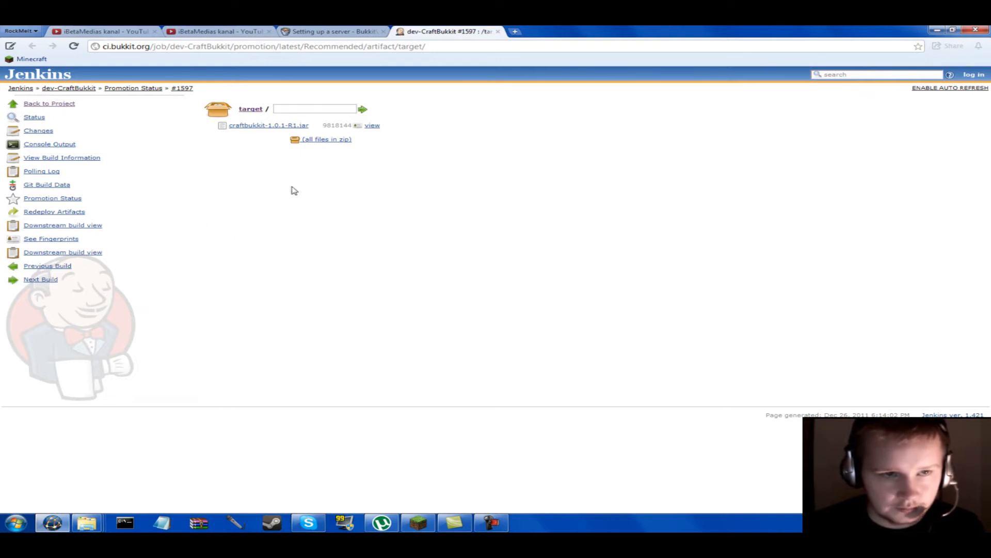
- Open build #1613 from the Promotion Status build history and download craftbukkit-1.0.1-R2-SNAPSHOT.jar, keeping the file
click(143, 89)
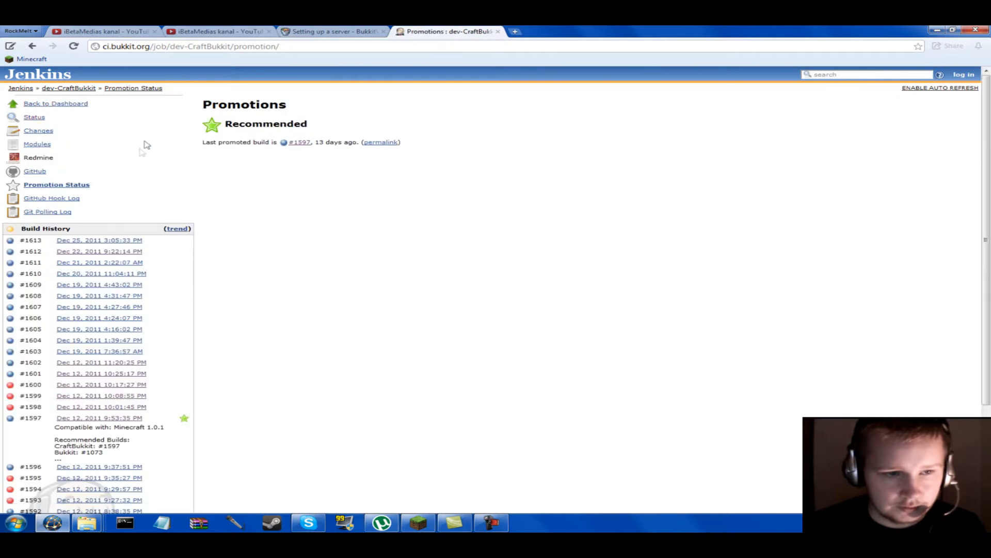
click(114, 241)
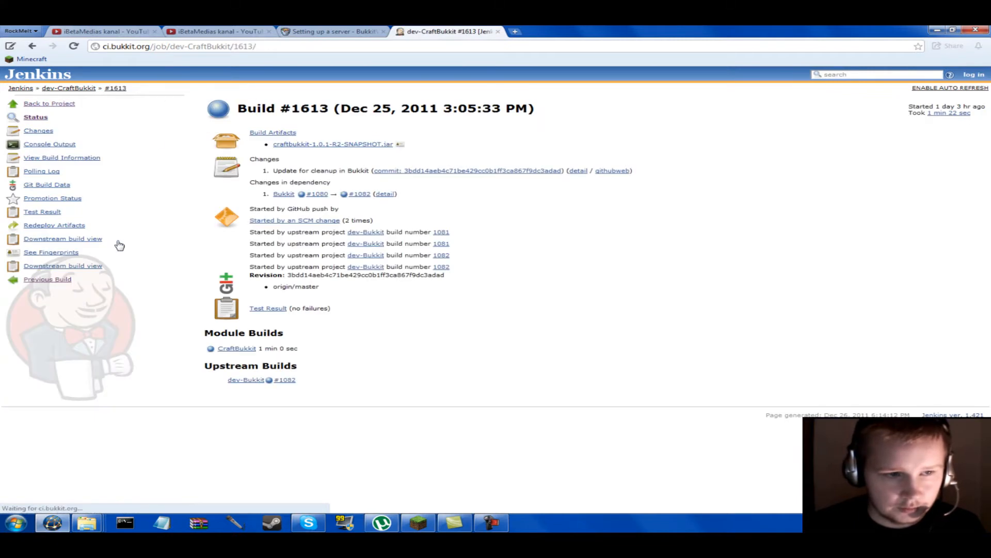
drag(293, 110, 331, 111)
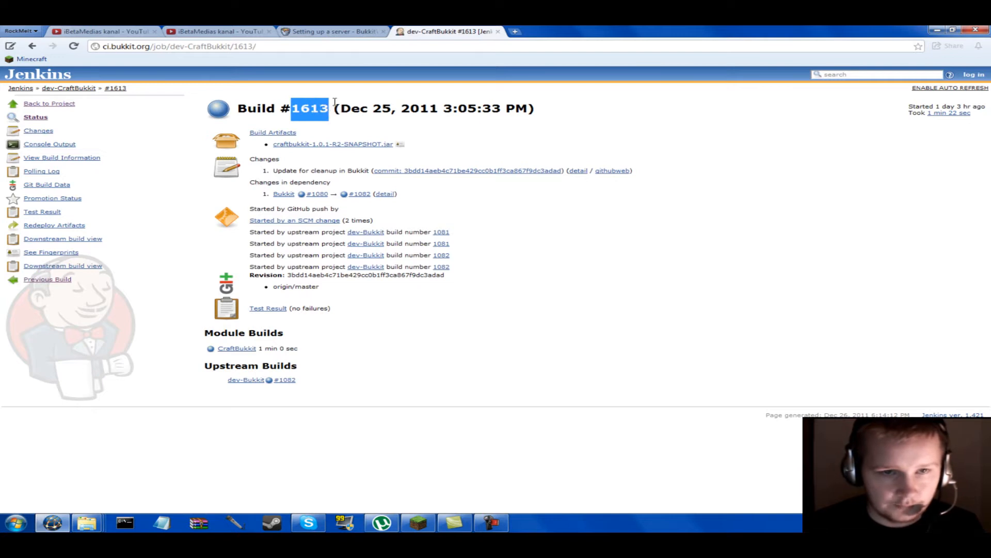
click(348, 123)
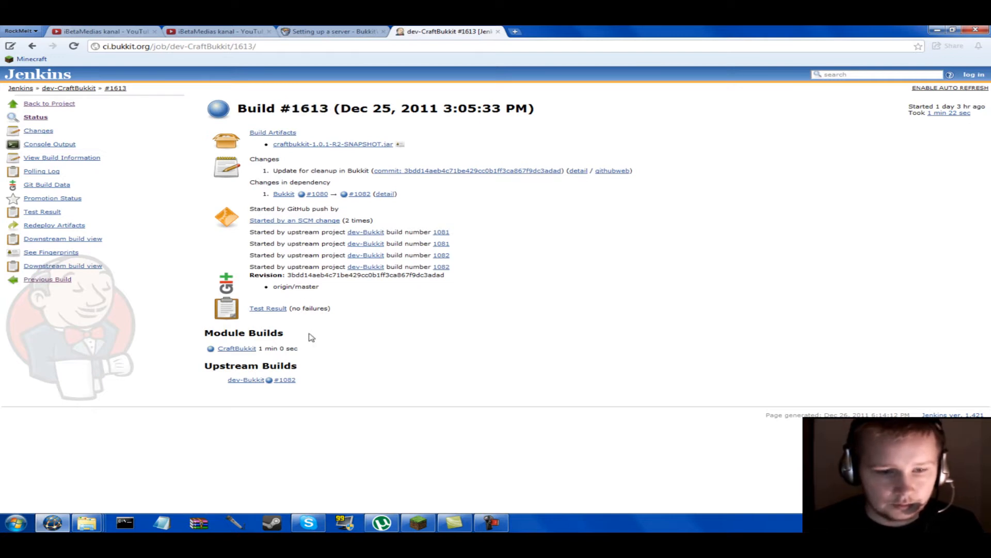
click(329, 146)
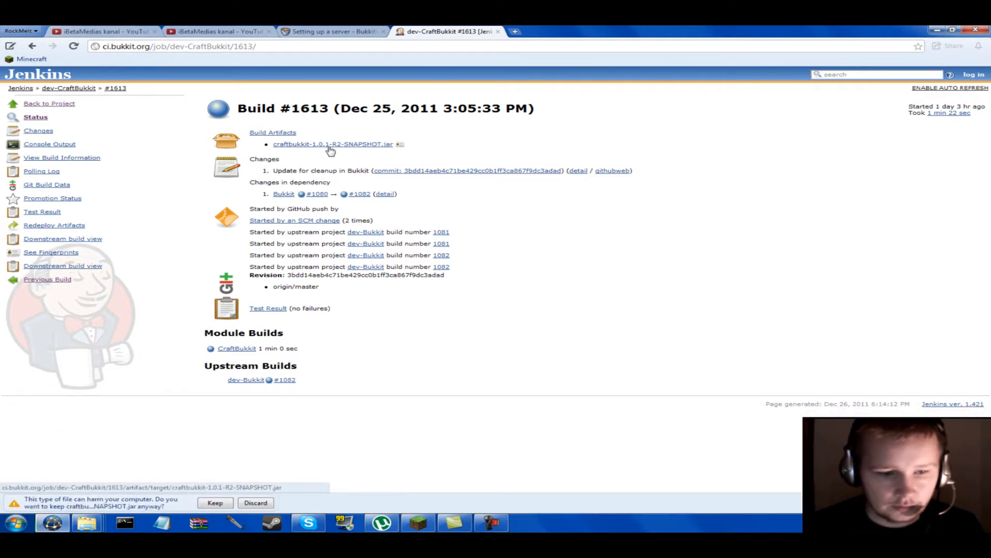
click(215, 503)
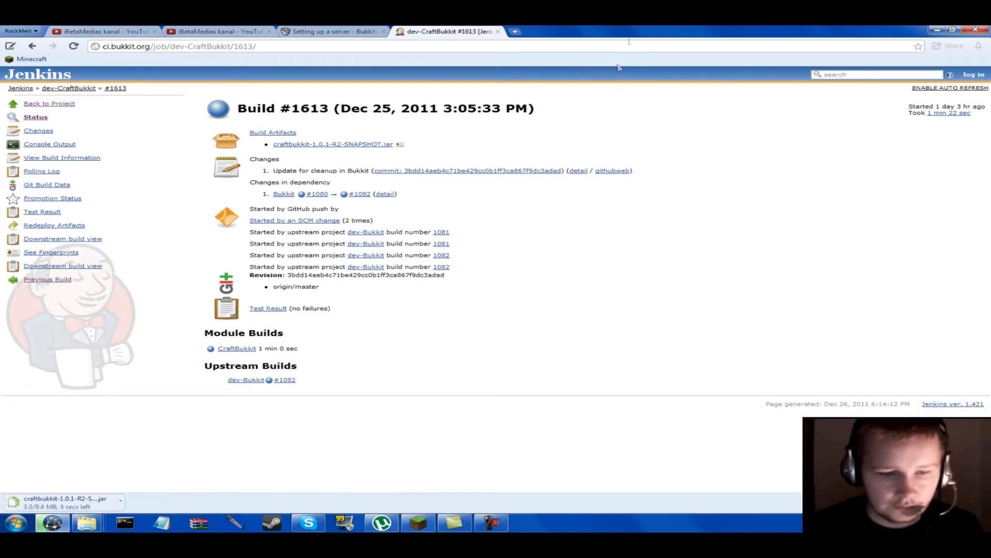
- Arrange the browser and the Minecraft server folder side by side and copy the downloaded CraftBukkit jar into the folder
drag(655, 33, 0, 166)
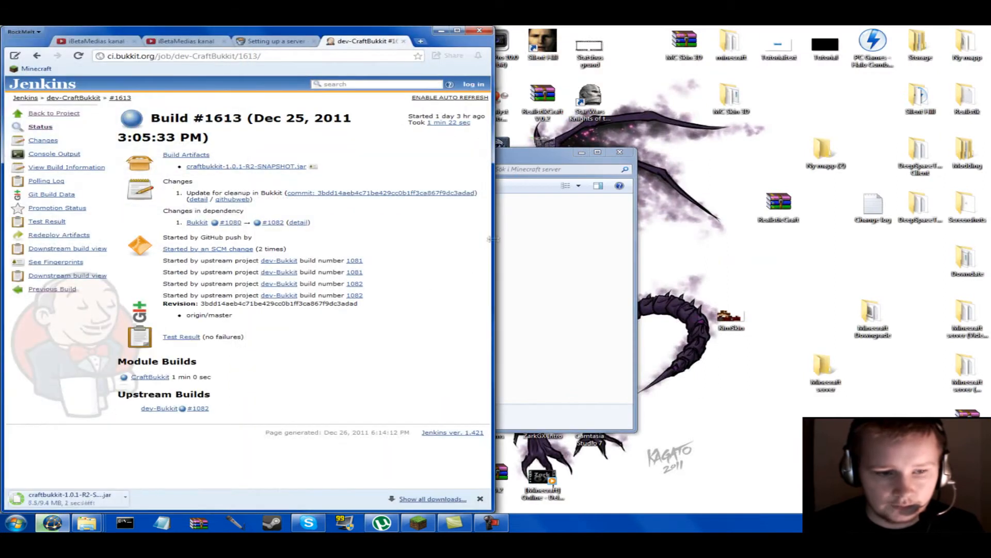
drag(524, 154, 989, 161)
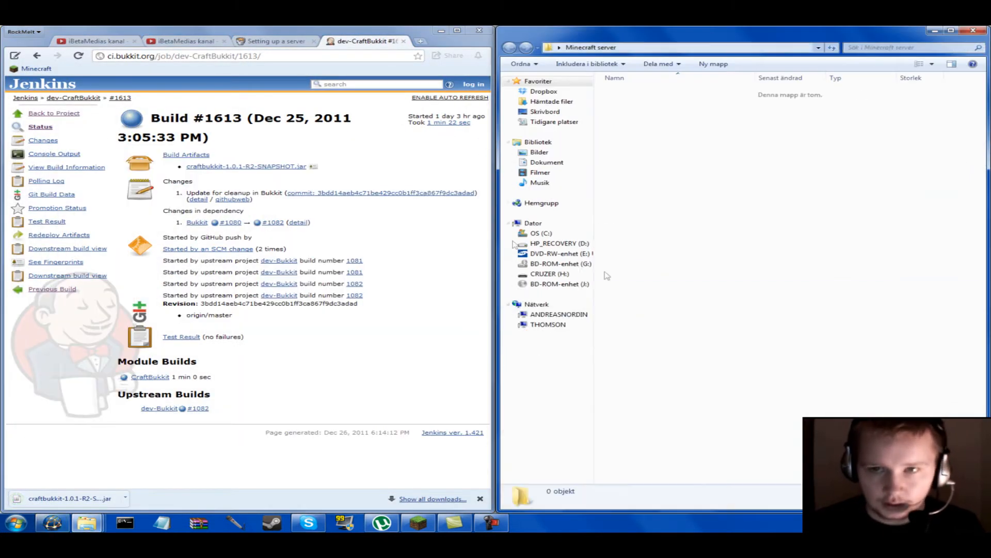
drag(67, 499, 706, 216)
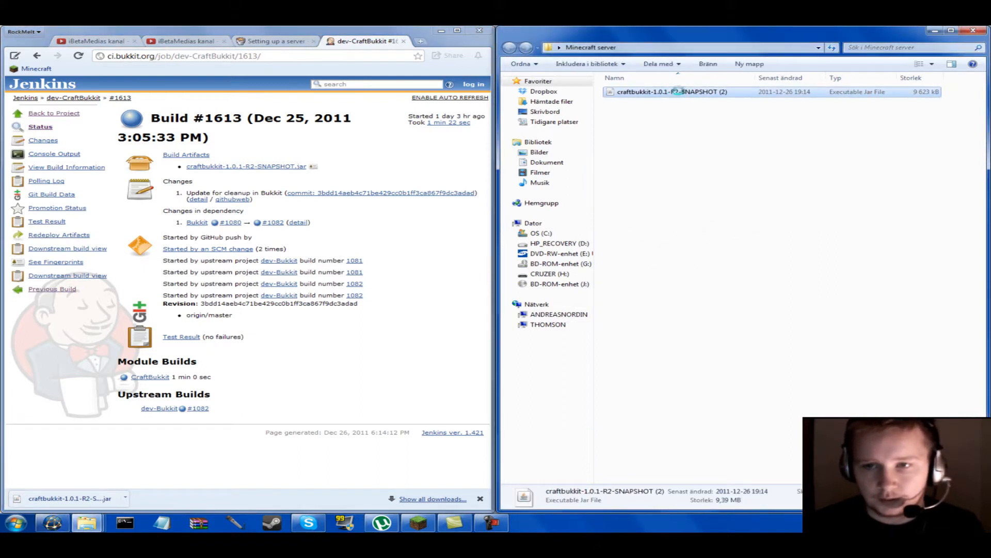
- Rename the jar file in the Minecraft server folder to craftbukkit
right_click(673, 88)
click(655, 97)
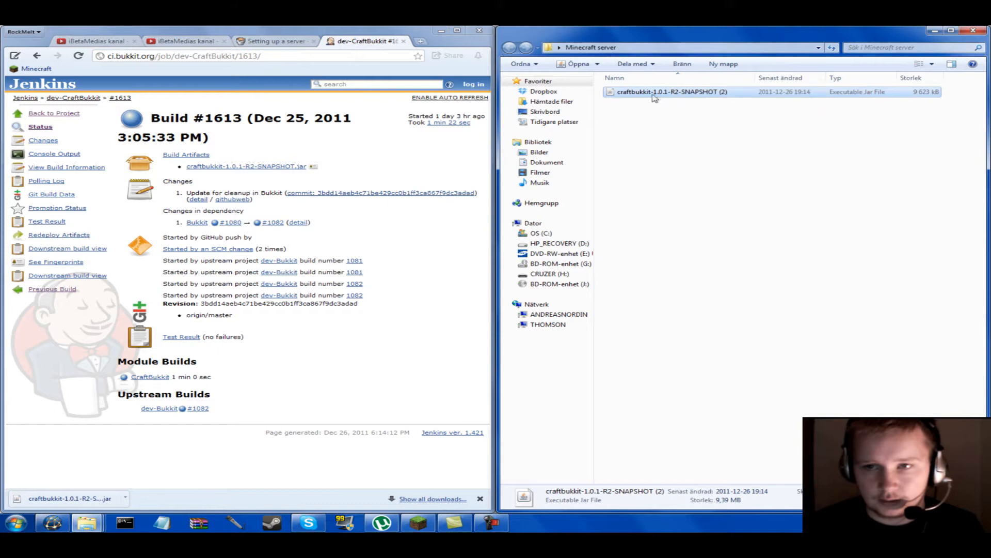
drag(736, 94, 666, 92)
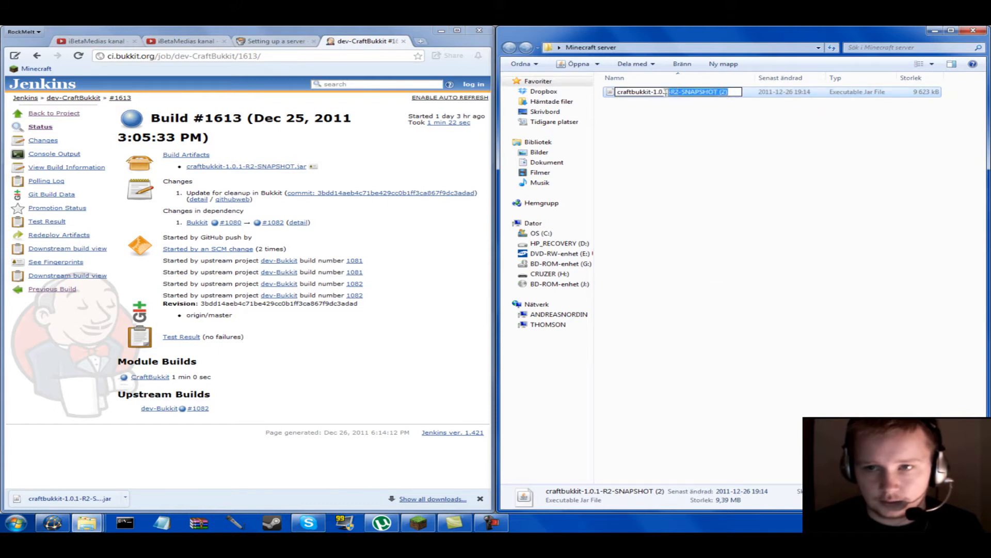
key(BackSpace)
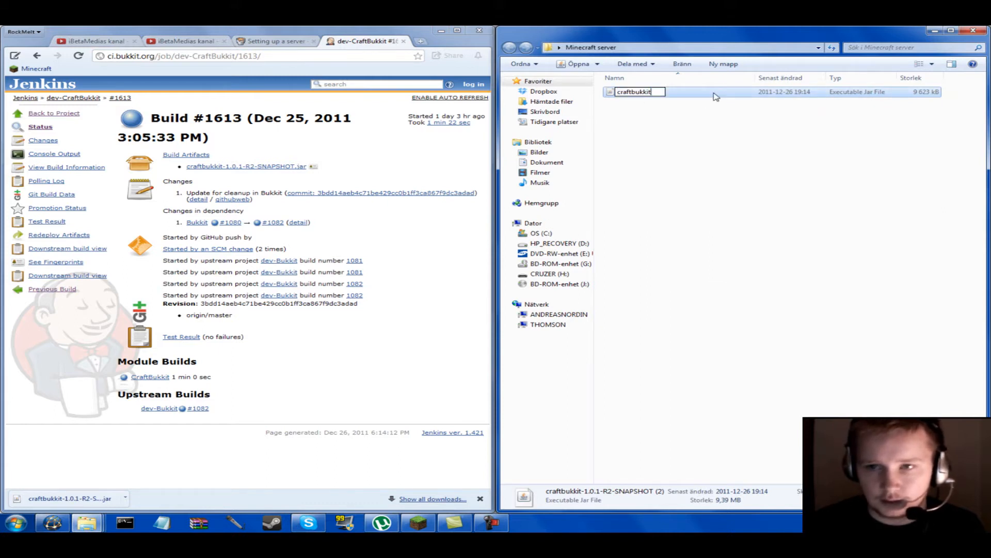
click(800, 192)
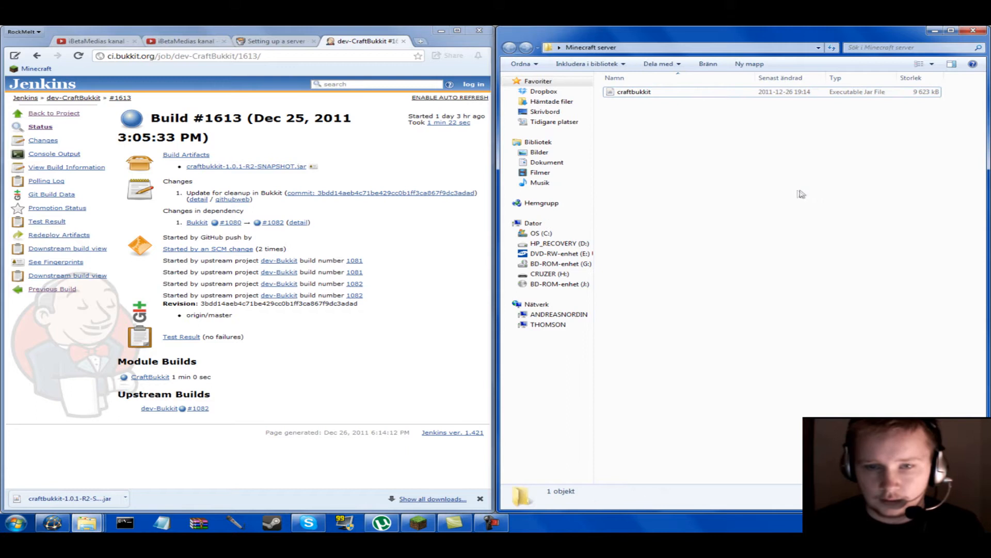
- Create a new text document named Run in the Minecraft server folder
right_click(695, 153)
mouse_move(739, 282)
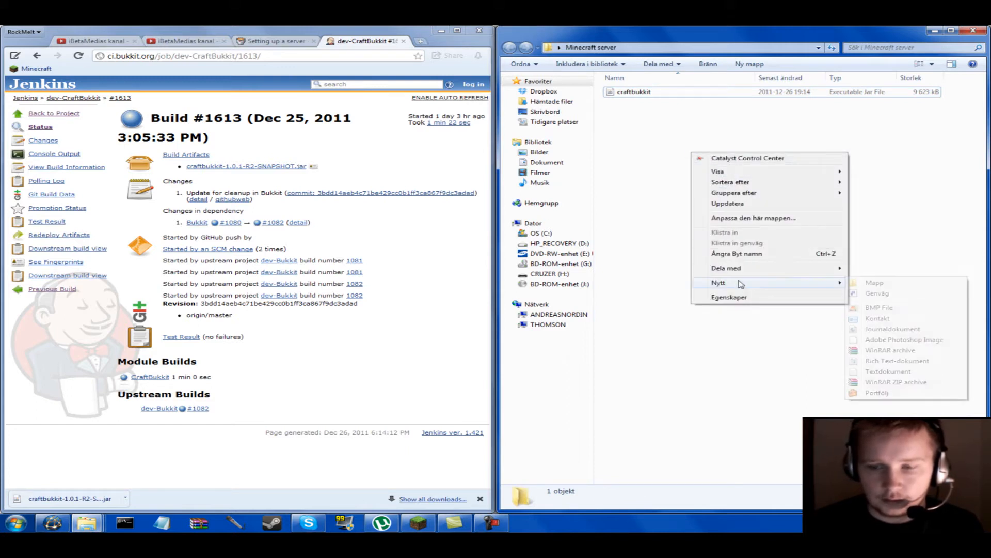
click(866, 372)
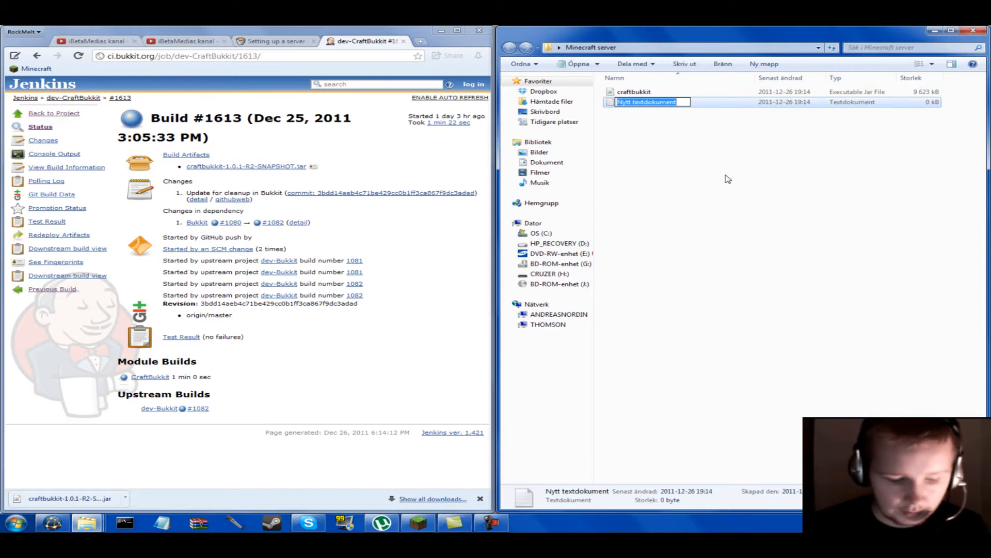
text(Run)
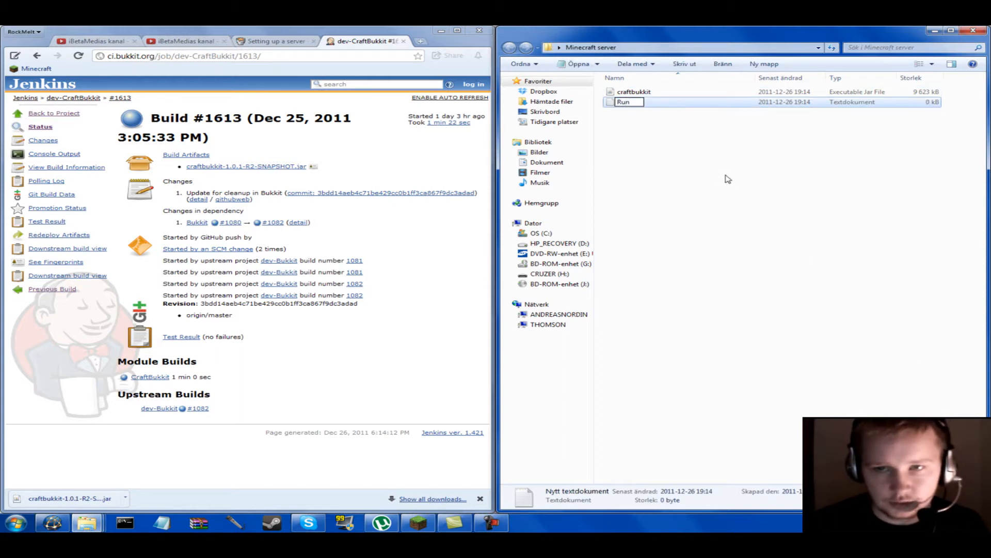
key(Return)
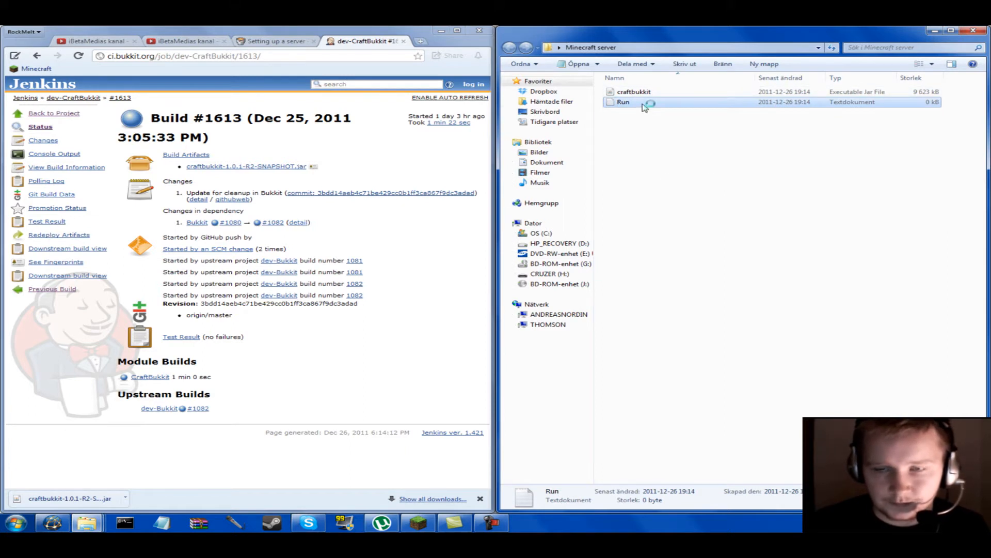
- Bring up the Setting up a server wiki page and copy the jre6 startup script from the Windows alternate method
drag(284, 134, 514, 138)
click(294, 43)
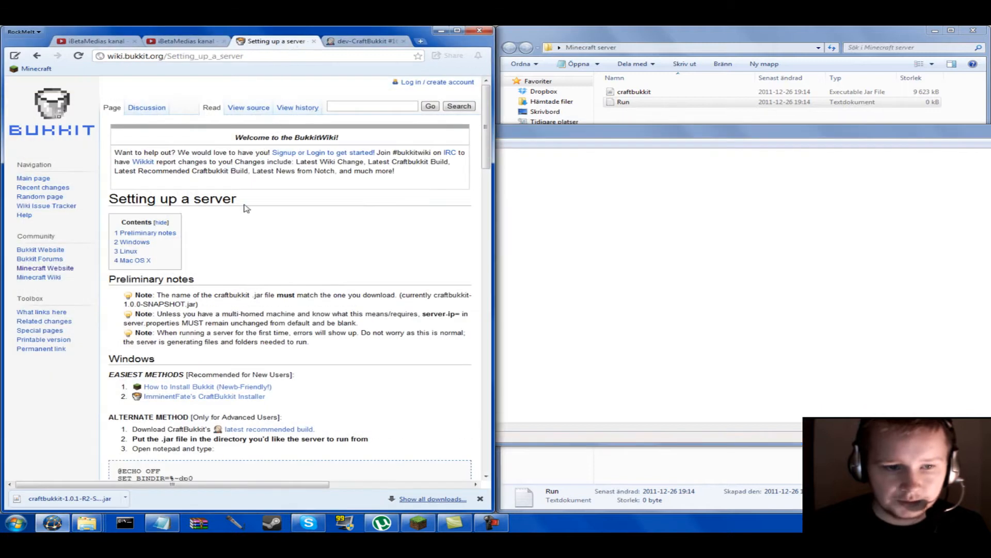
scroll(272, 251, down, 5)
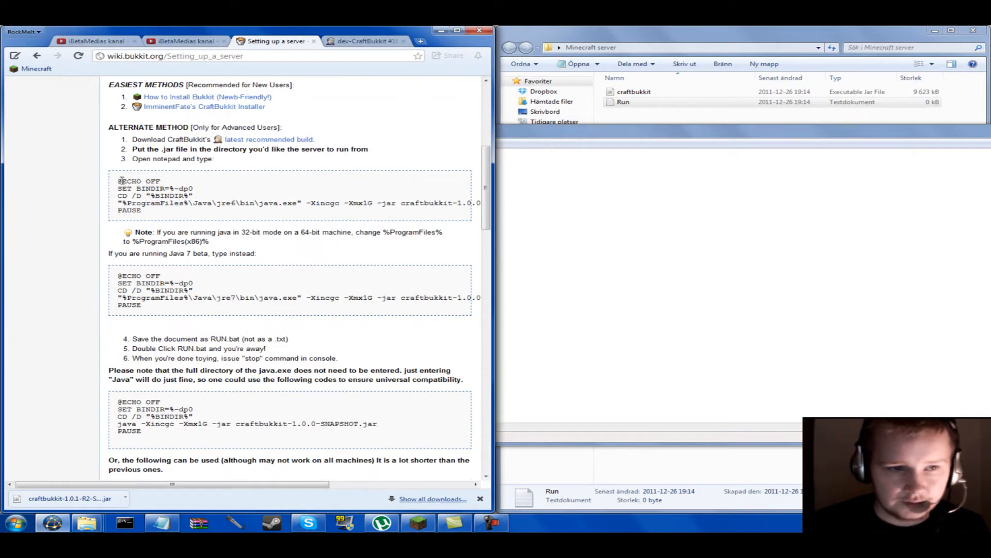
drag(117, 181, 191, 212)
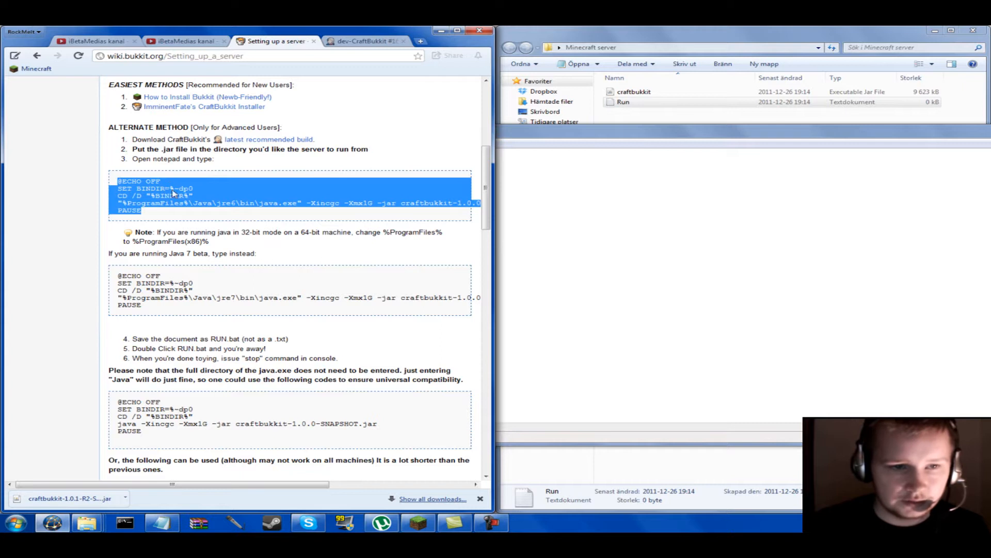
right_click(173, 194)
click(202, 195)
double_click(623, 101)
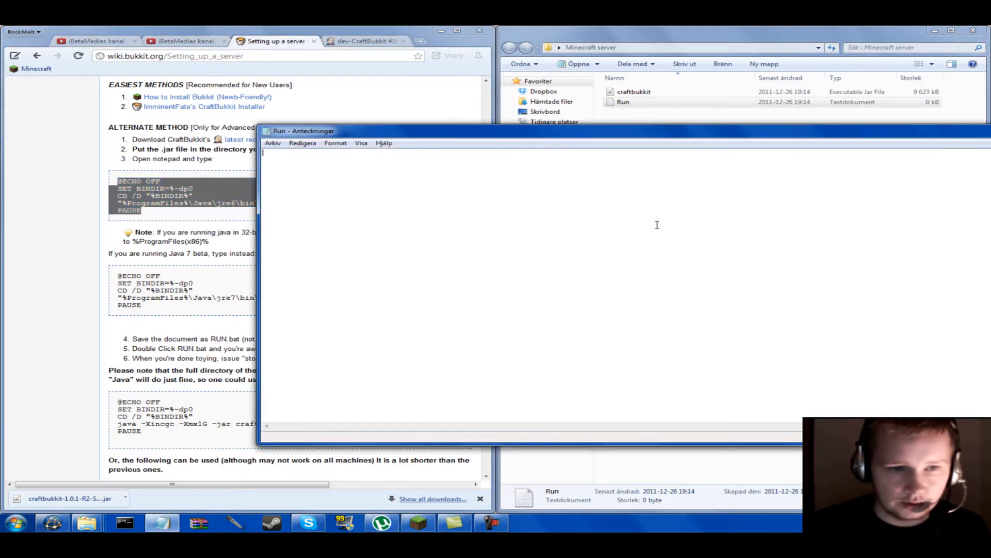
click(233, 218)
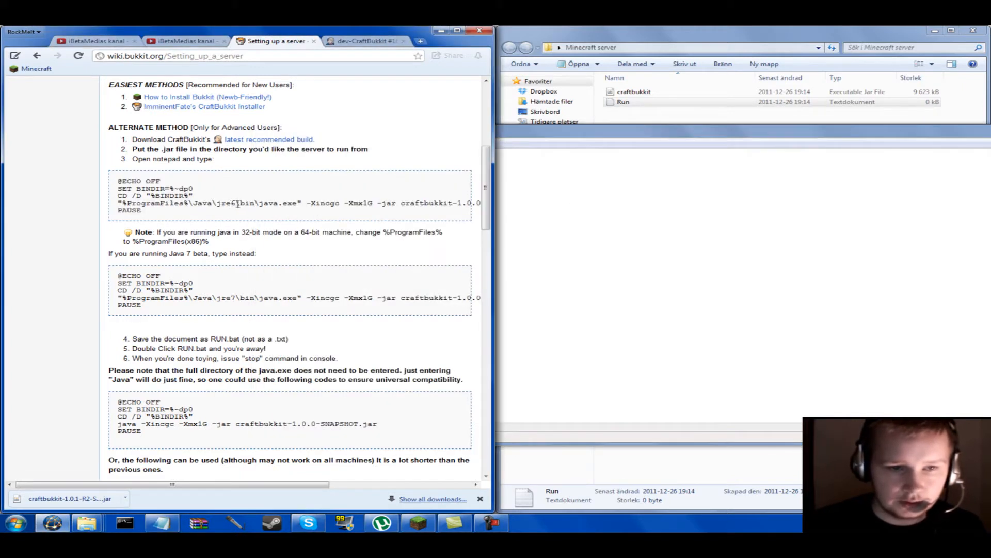
click(220, 298)
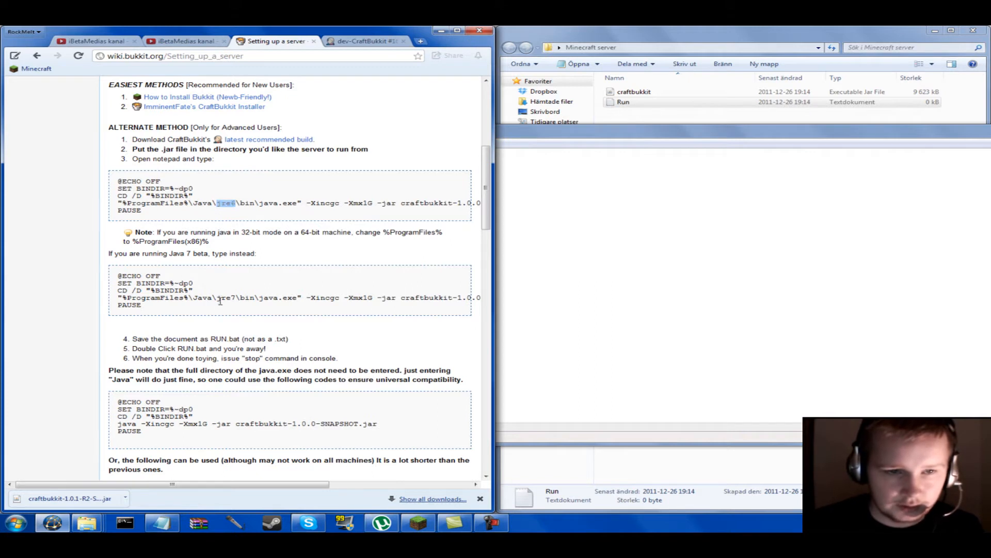
- Open the computer's drive overview beside the wiki page and enter the OS (C:) drive
click(22, 519)
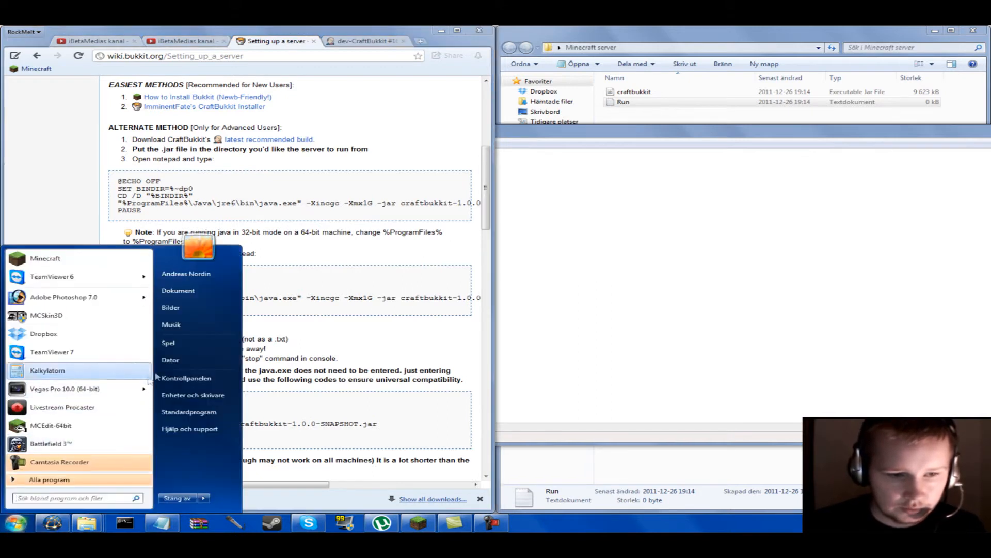
click(190, 361)
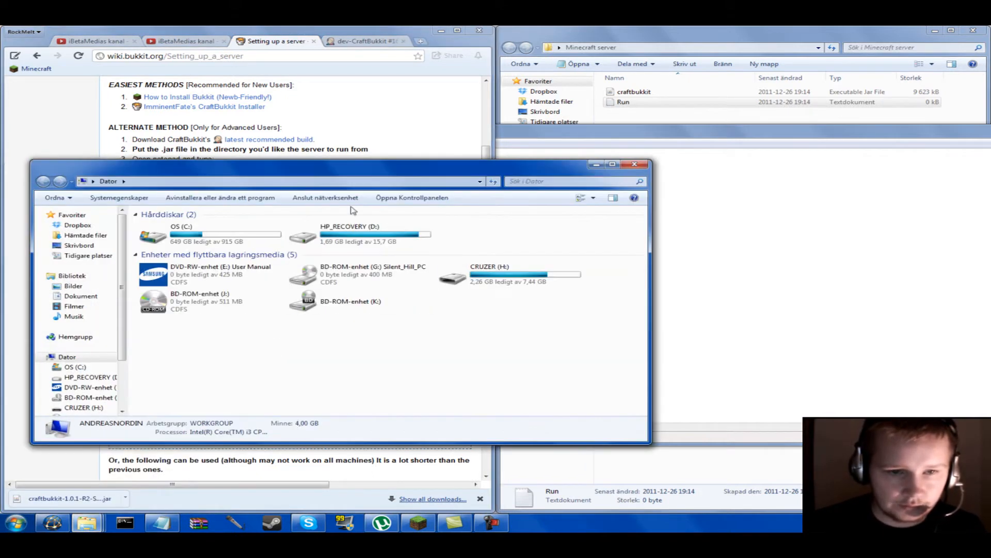
drag(340, 167, 641, 151)
click(437, 239)
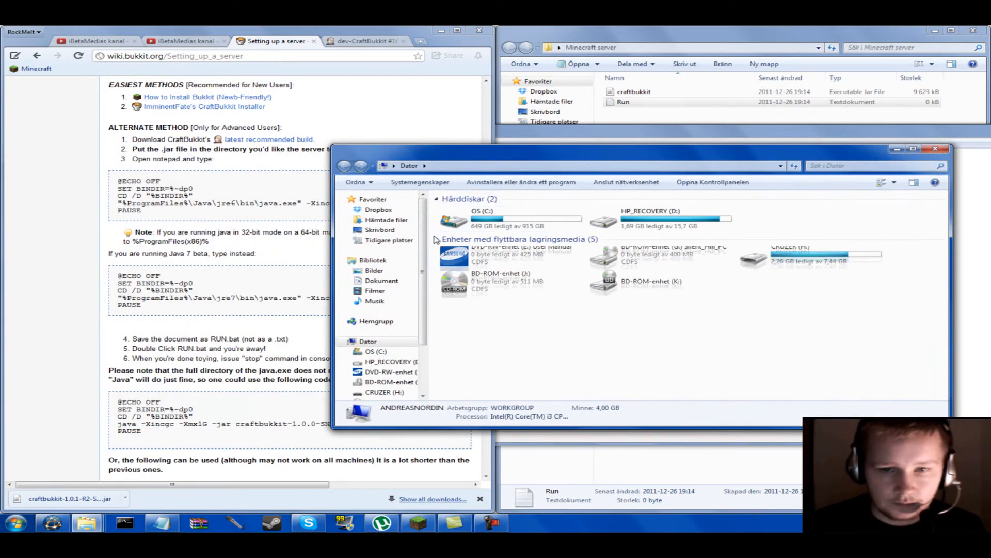
click(437, 240)
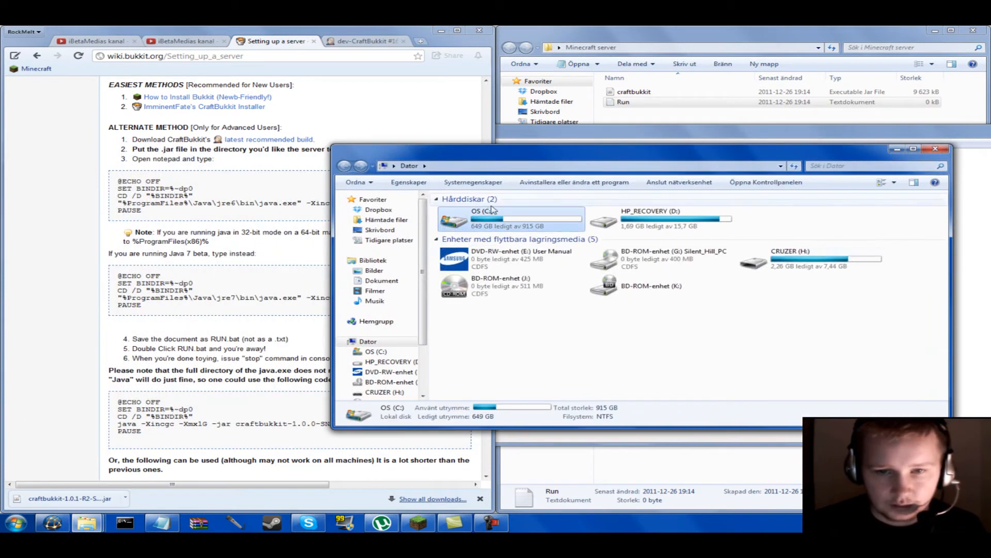
click(476, 201)
click(522, 212)
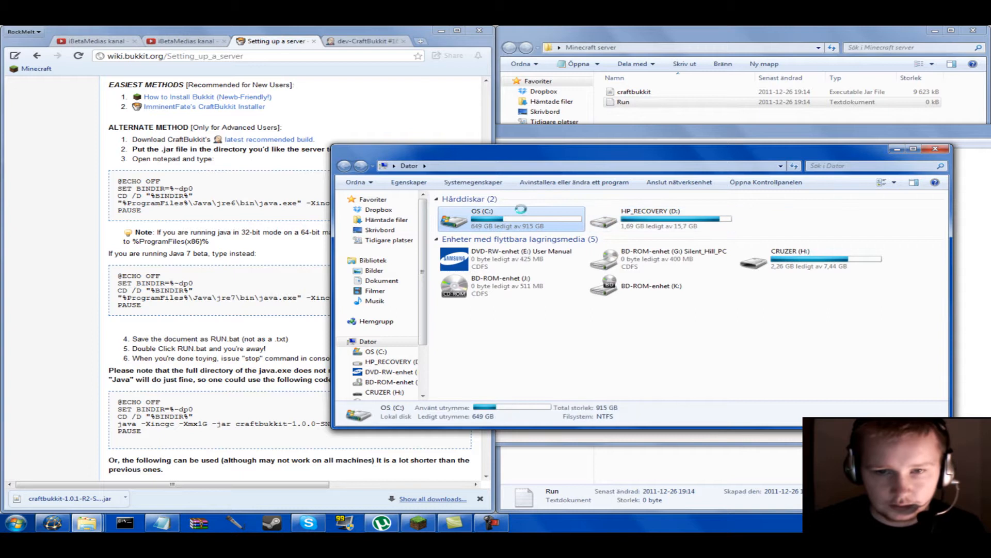
double_click(527, 223)
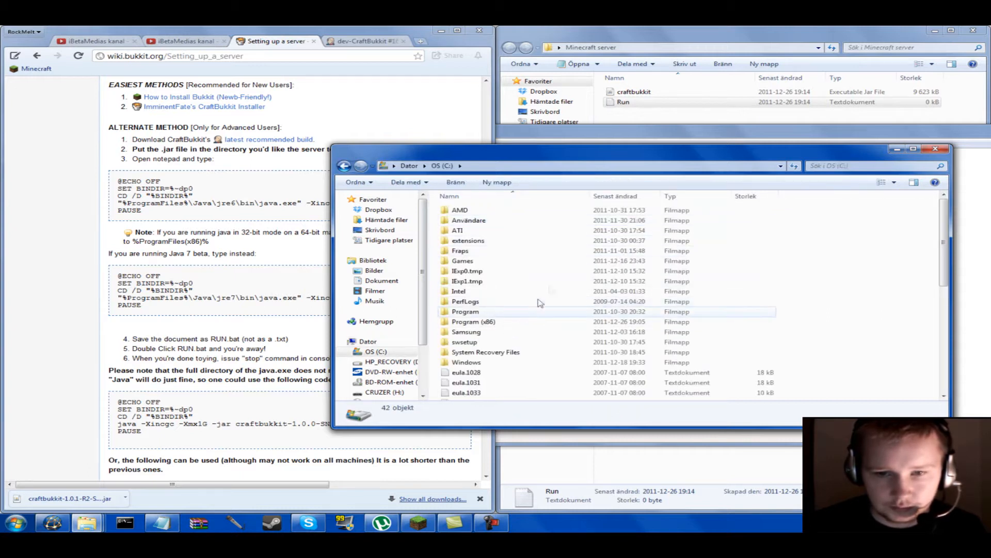
- Look in the Java folder under Program on drive C: to check which Java versions are installed
click(464, 323)
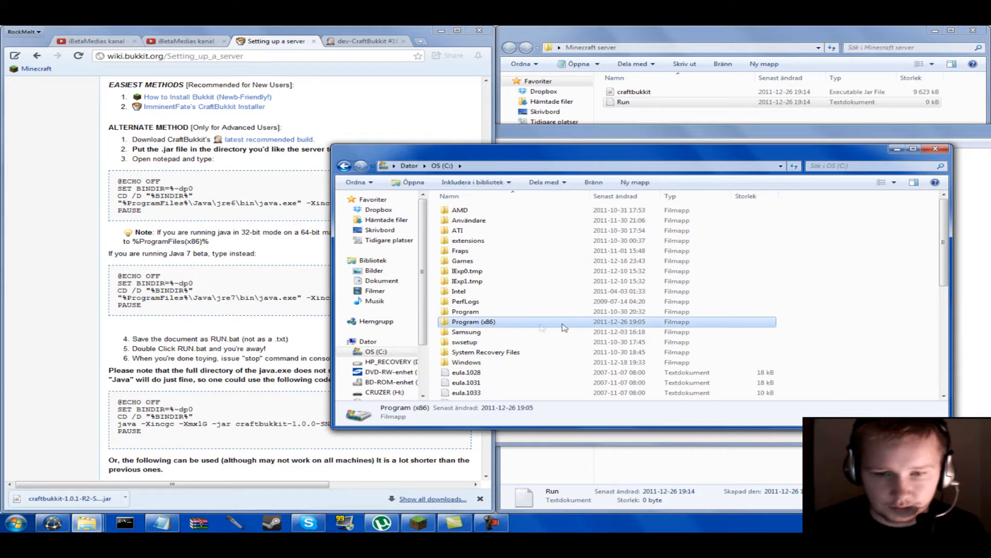
click(485, 312)
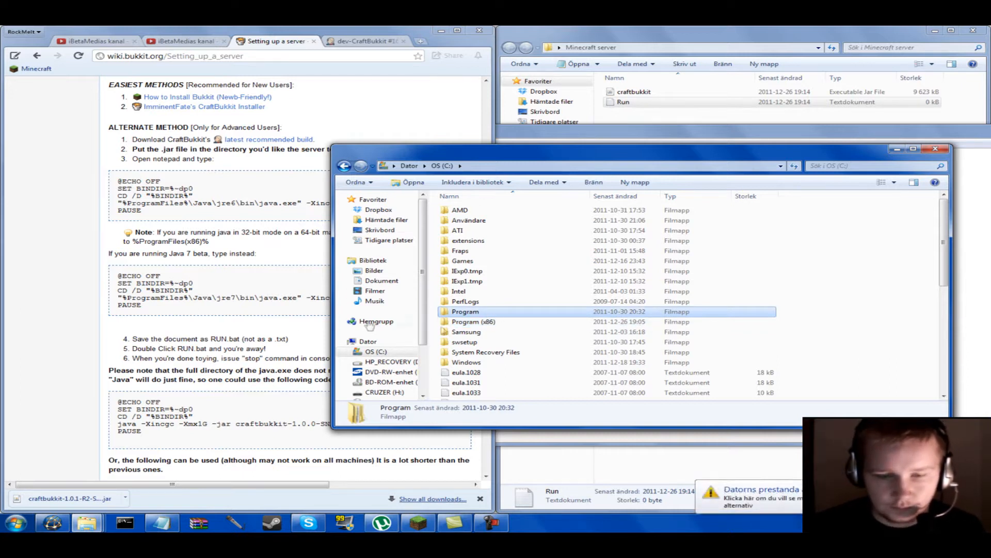
double_click(489, 313)
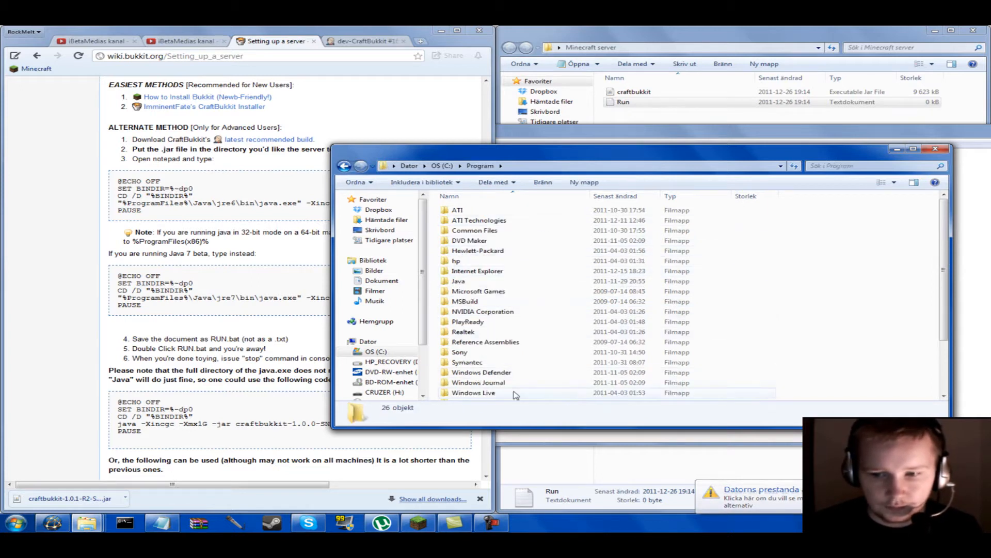
click(477, 220)
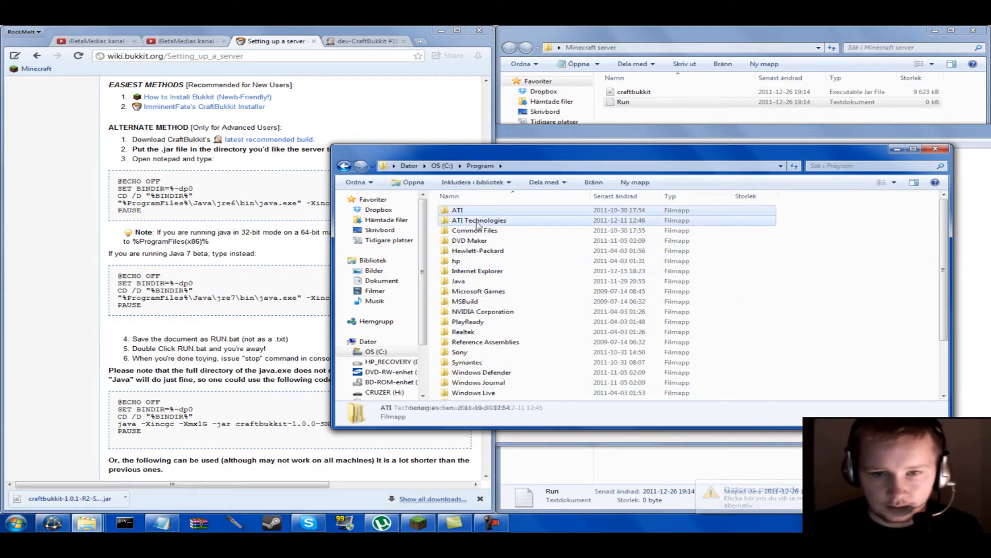
scroll(479, 316, down, 3)
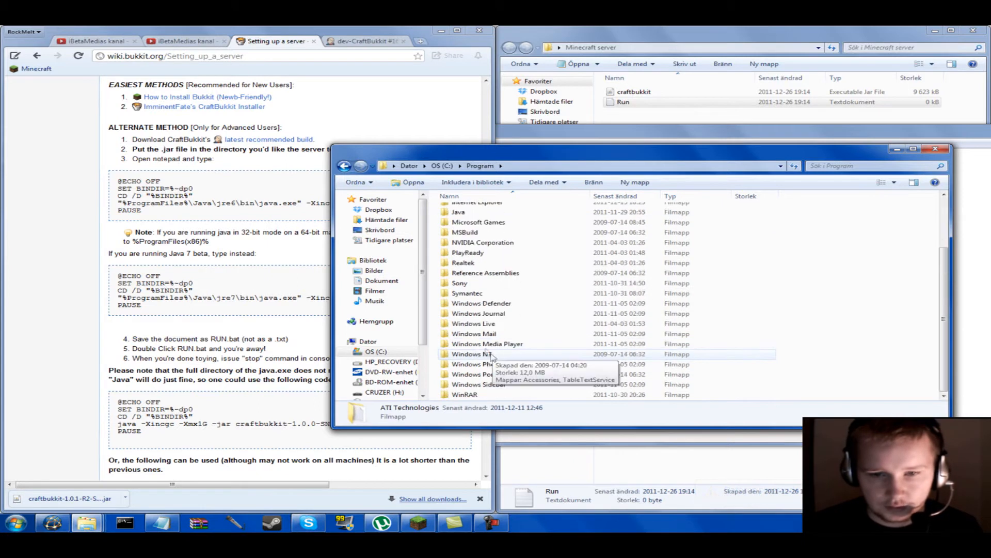
scroll(471, 288, up, 3)
double_click(470, 283)
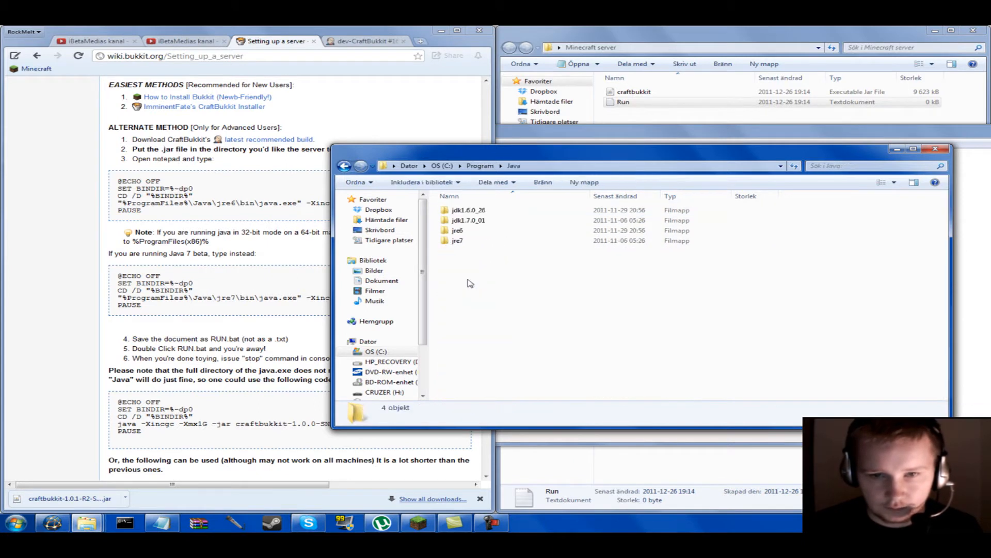
click(457, 231)
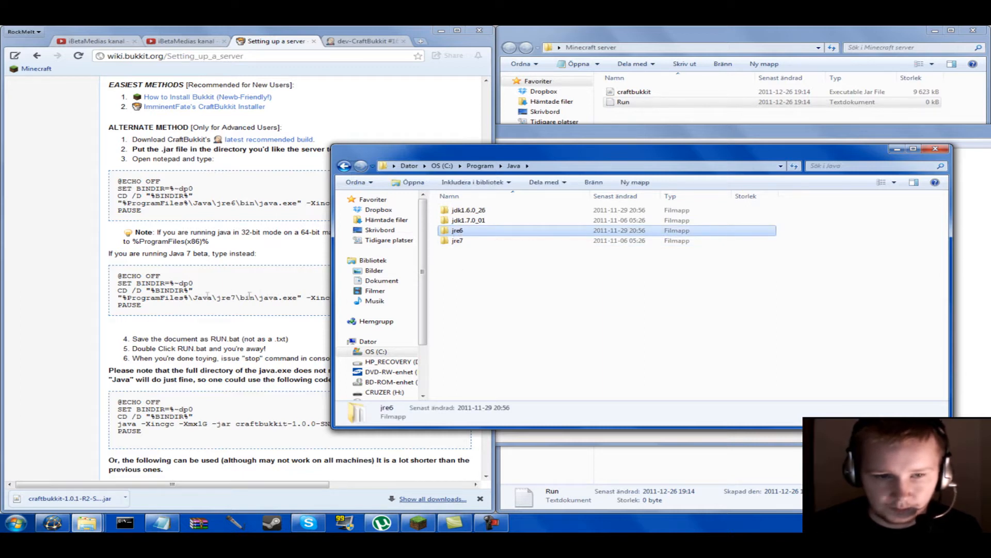
- Check the Java folder under Program (x86) for the jre versions and minimize the file window
click(344, 166)
click(344, 166)
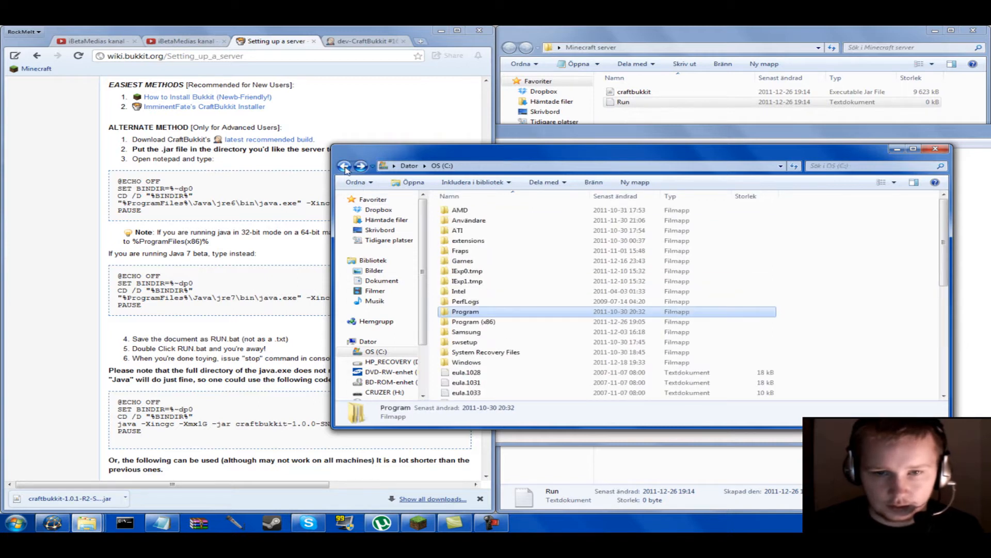
double_click(473, 322)
scroll(506, 351, down, 4)
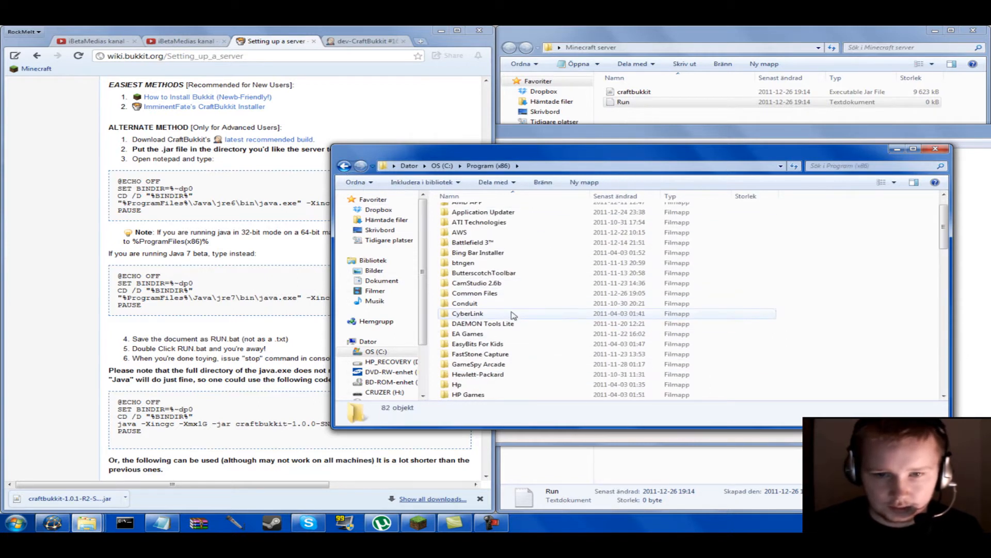
scroll(506, 309, down, 1)
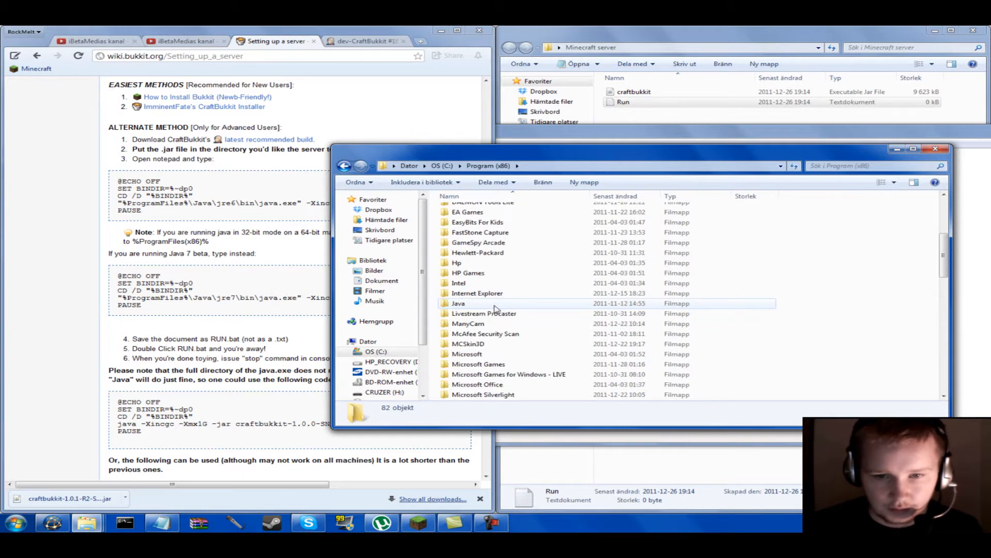
double_click(505, 307)
click(458, 222)
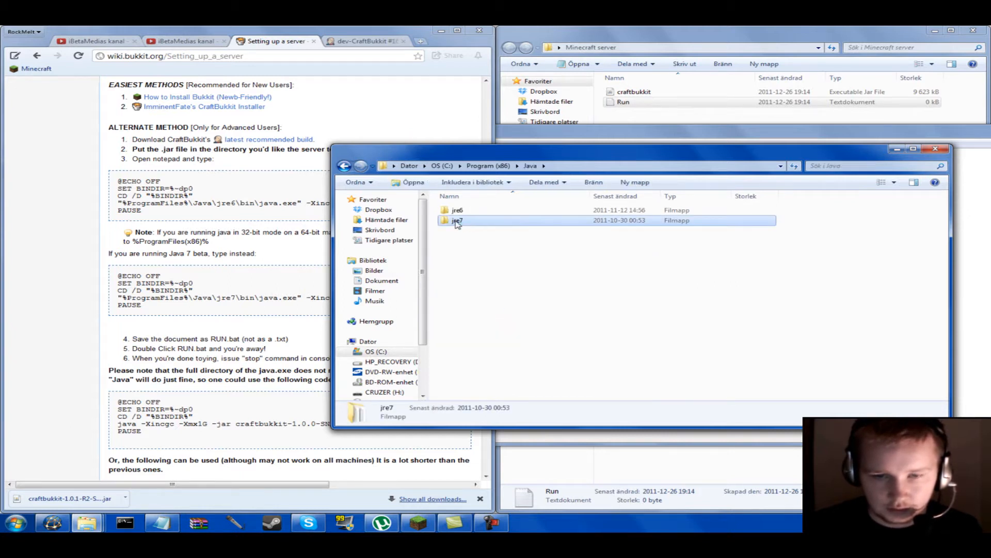
click(897, 149)
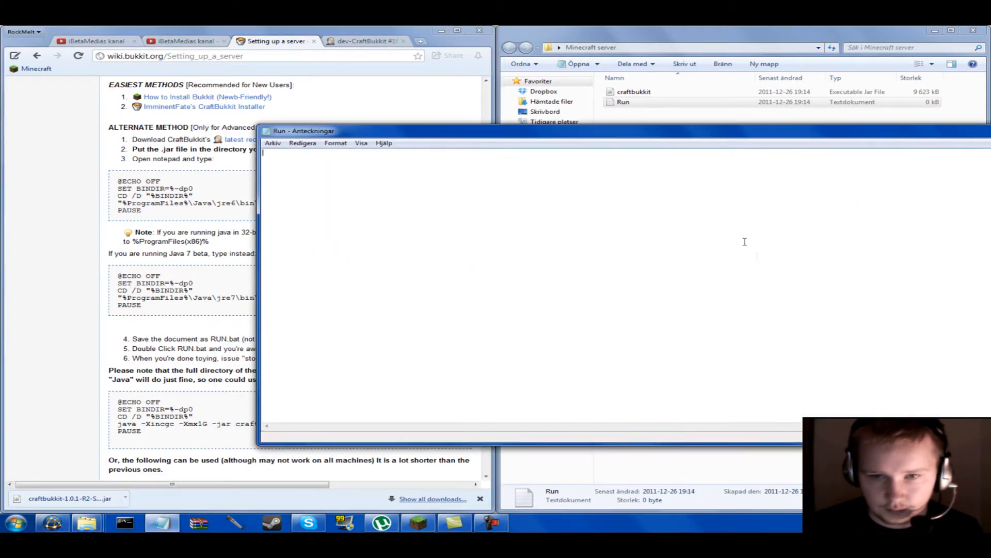
- Copy the wiki's jre6 startup script into the Run document and shorten its jar name to craftbukkit.jar
click(140, 283)
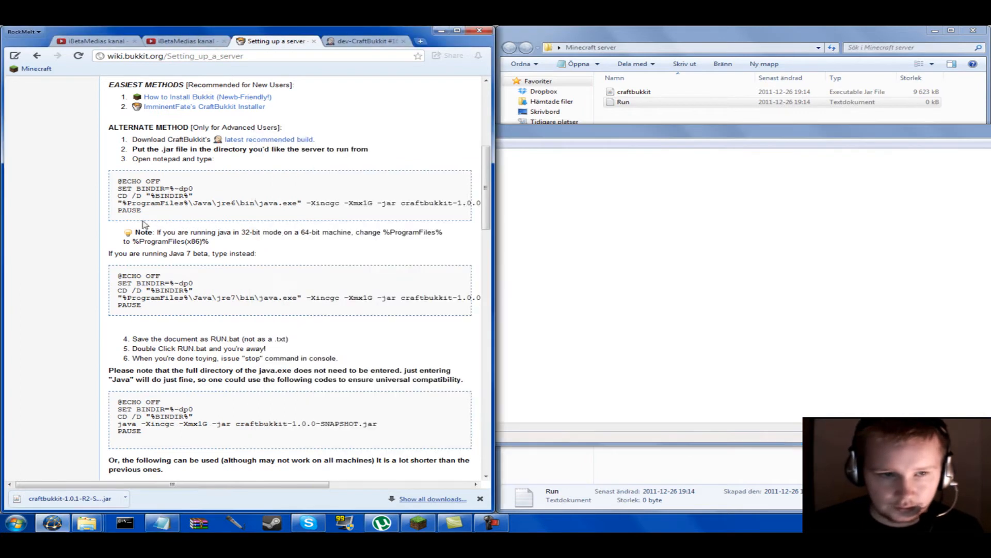
drag(144, 212, 117, 180)
right_click(135, 182)
click(150, 192)
click(533, 193)
right_click(422, 156)
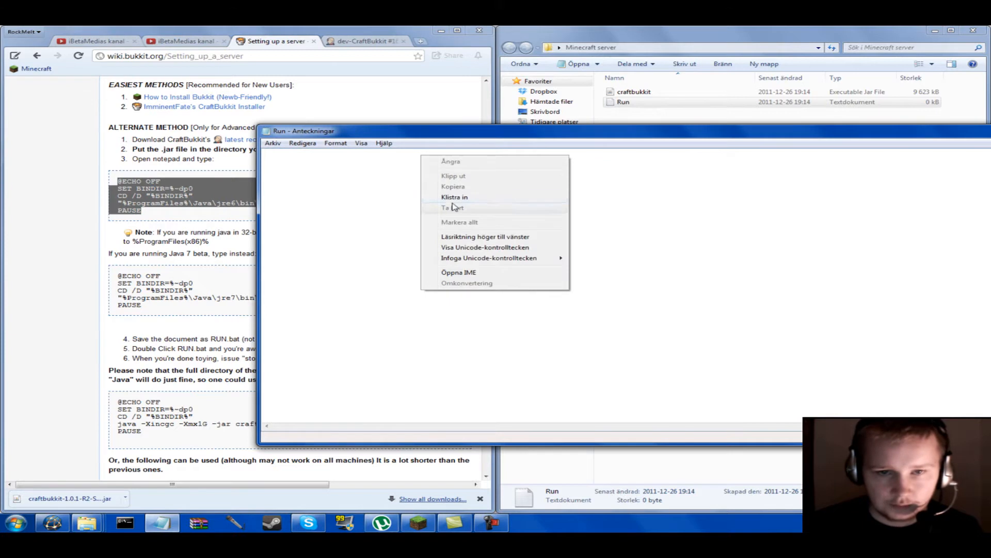
click(454, 199)
drag(552, 173, 608, 172)
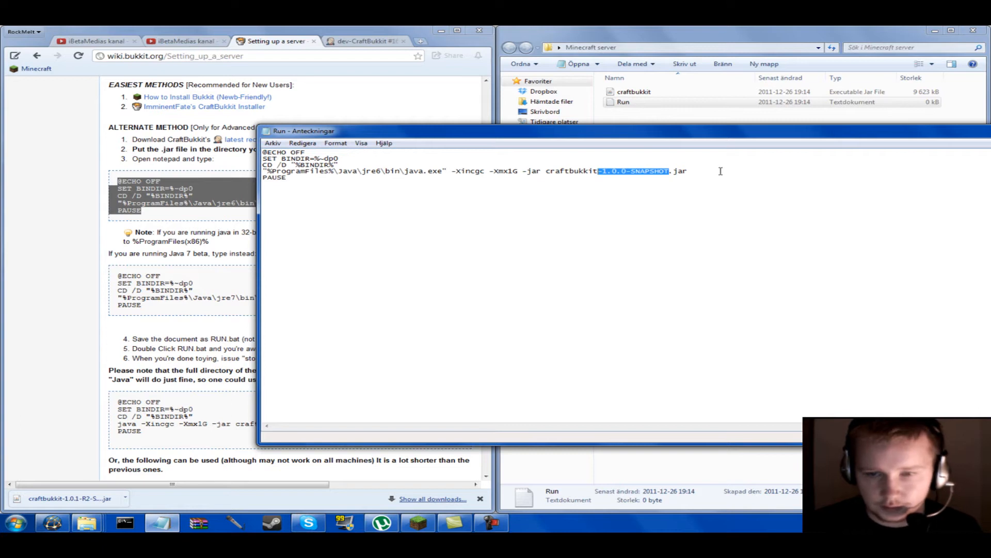
key(BackSpace)
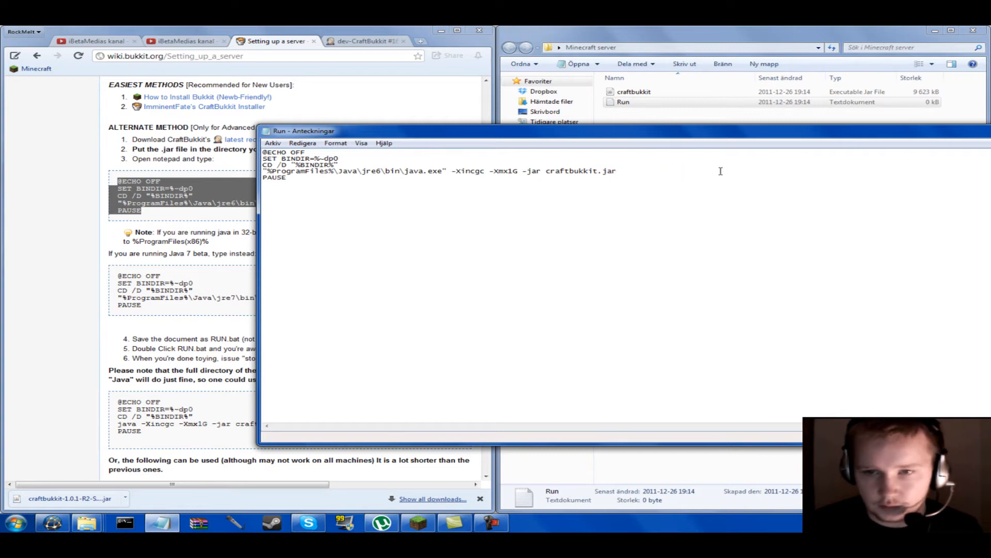
click(272, 144)
click(301, 187)
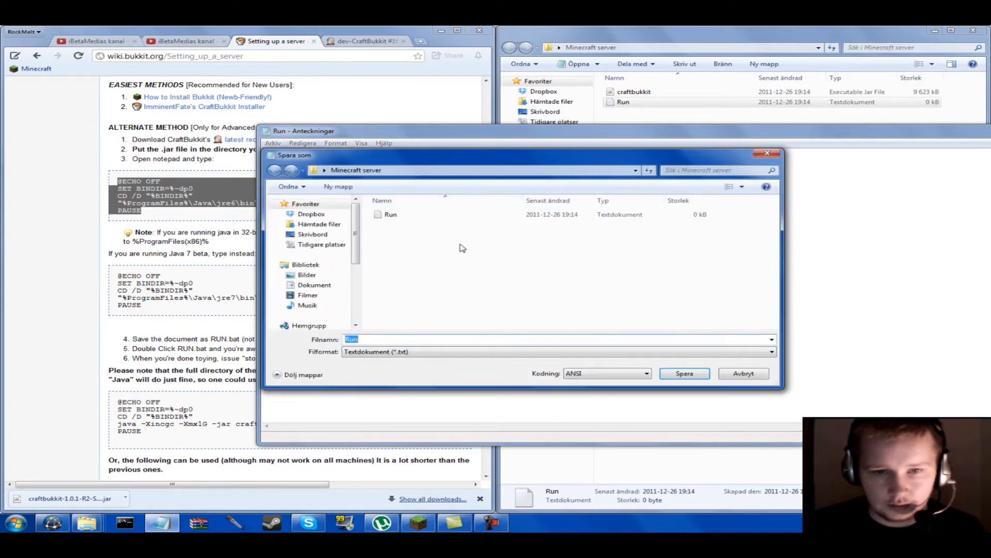
click(767, 153)
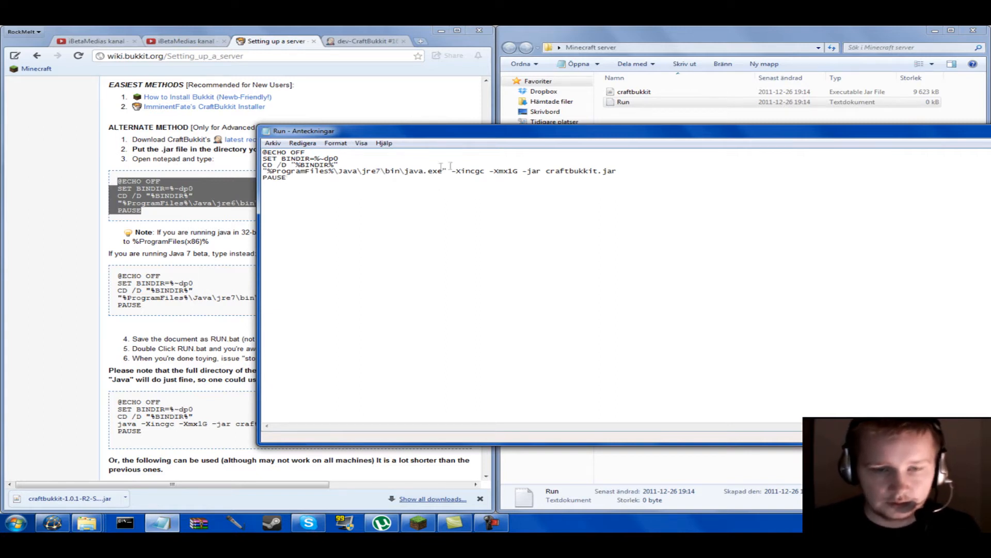
- Save the script as Run.bat in the Minecraft server folder with the file type set to all files, and close the document
click(271, 143)
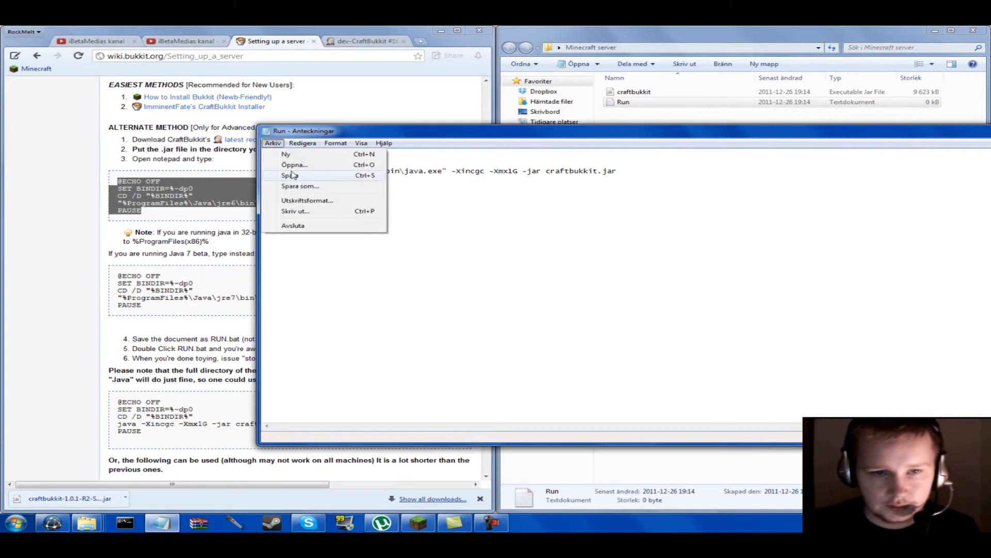
click(298, 186)
click(452, 351)
click(436, 361)
click(423, 352)
click(413, 364)
click(408, 342)
click(410, 342)
text(.bat)
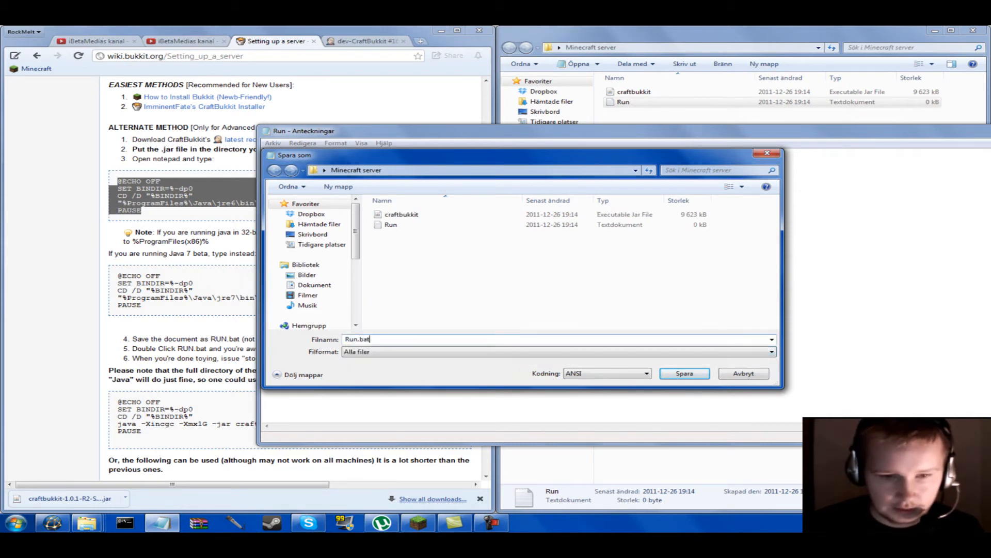
click(684, 374)
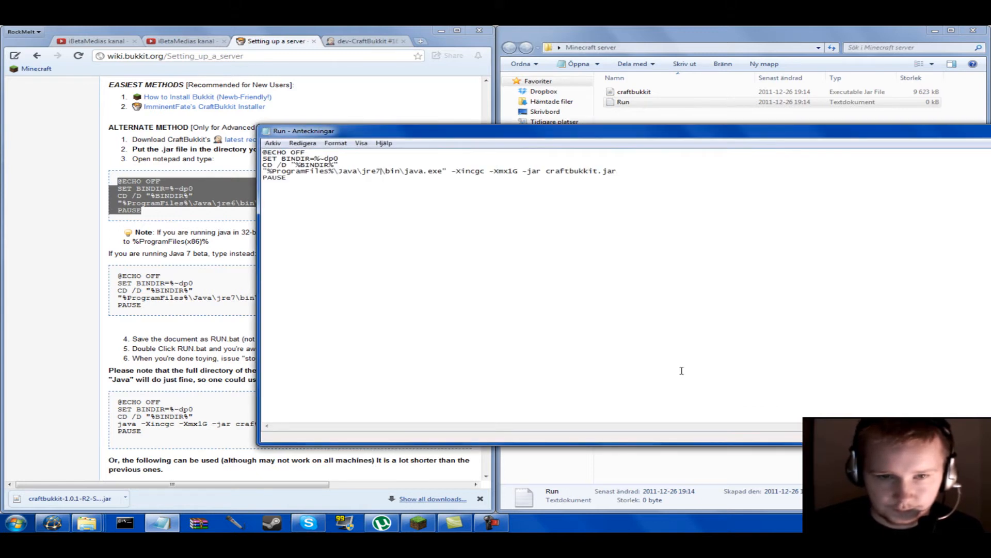
drag(809, 141, 379, 160)
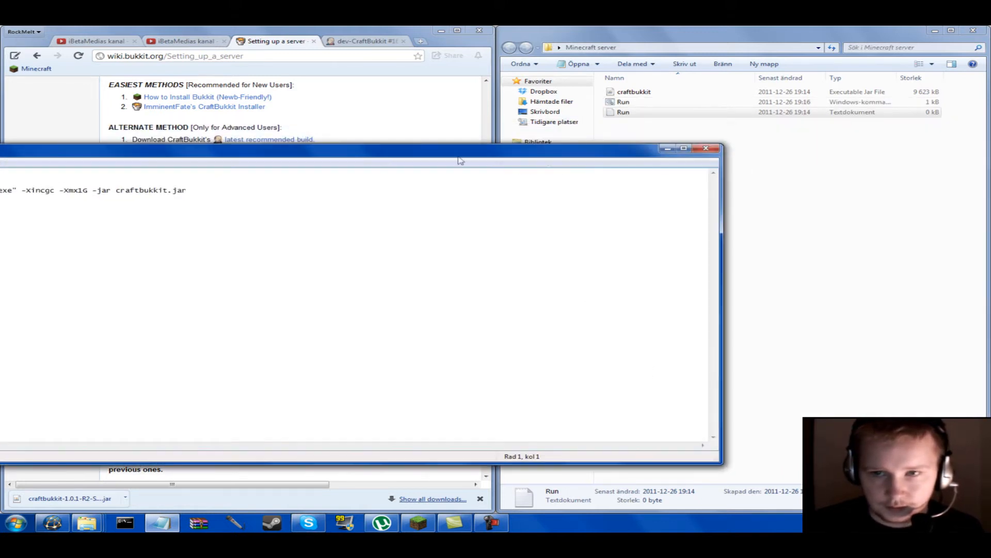
click(706, 149)
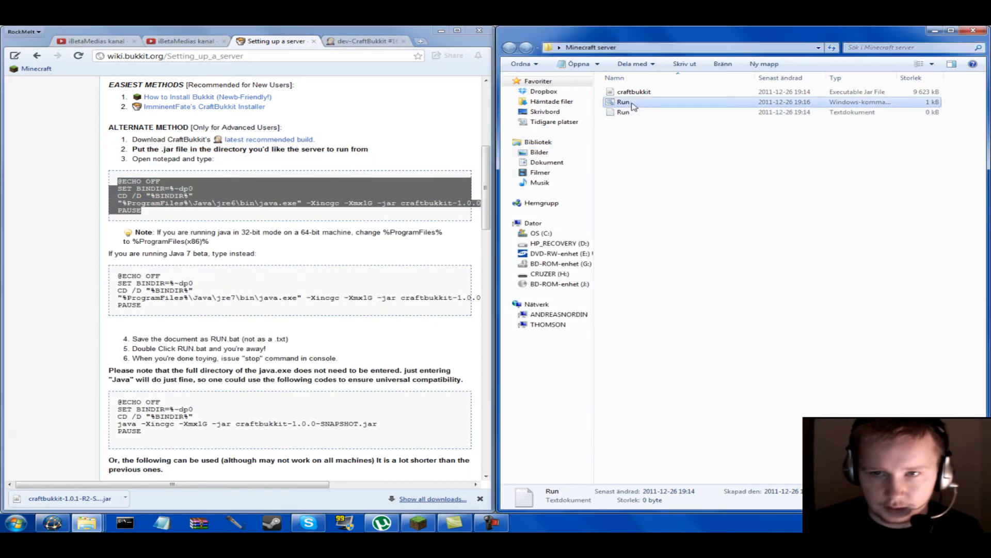
- Open Run.bat in Notepad++ and insert (x86) after ProgramFiles in the java.exe path
click(626, 101)
right_click(644, 100)
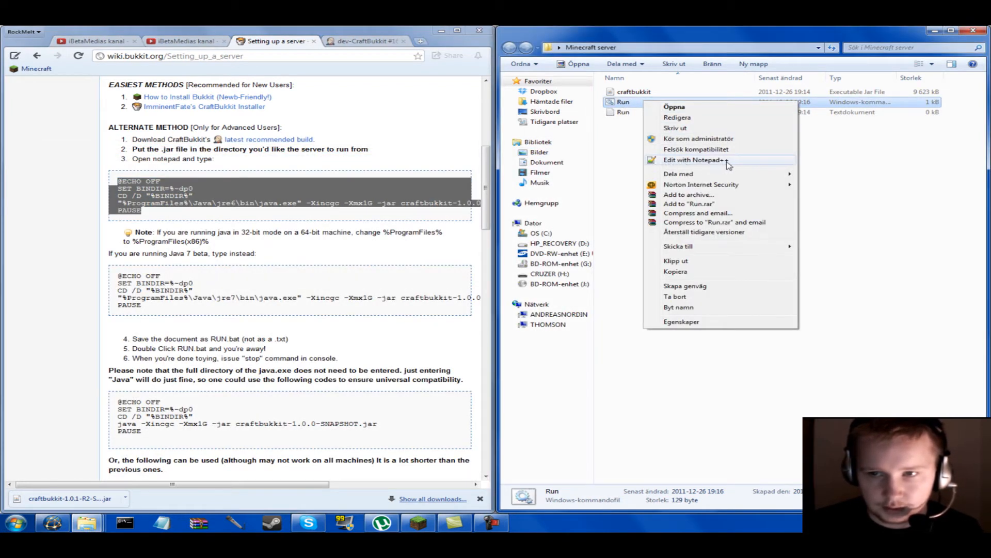
click(686, 161)
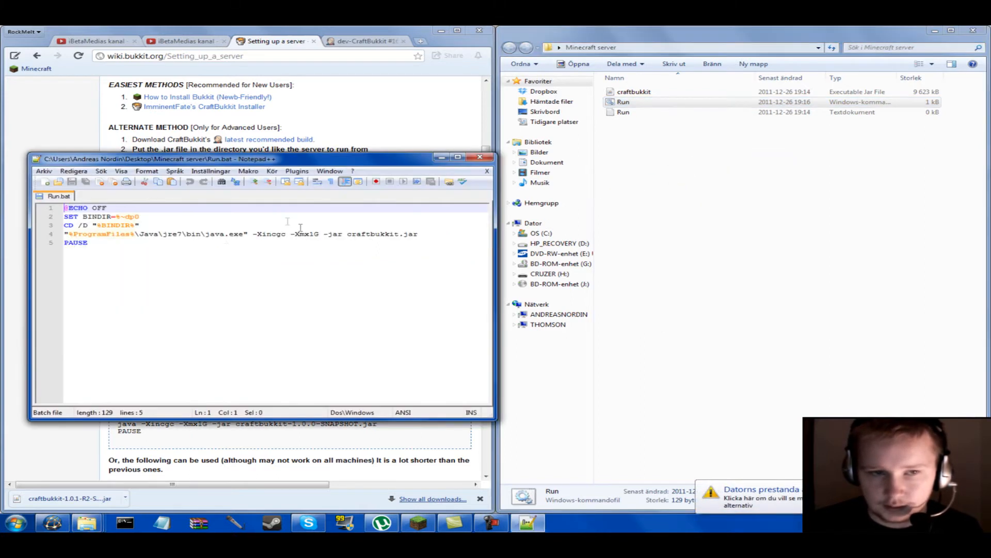
click(101, 244)
click(132, 235)
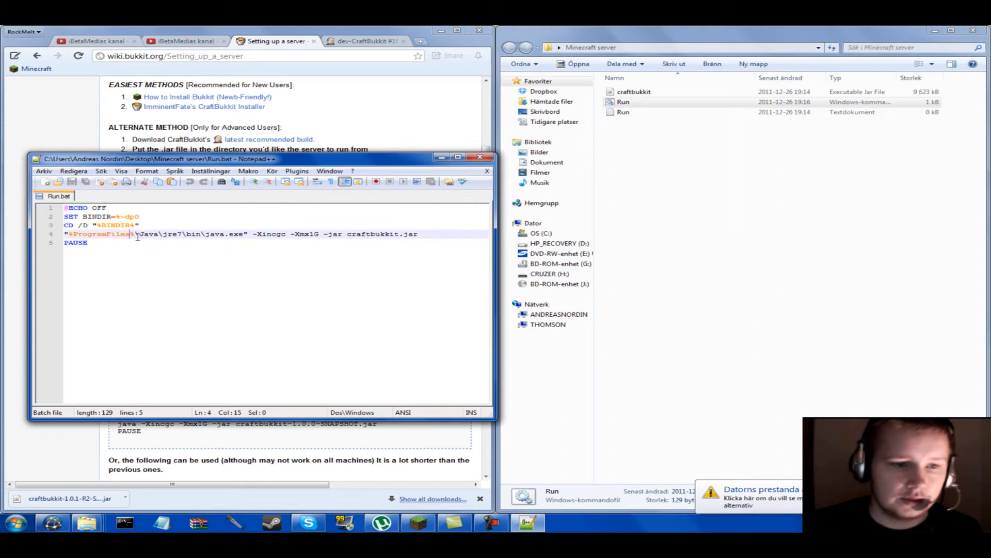
text(()
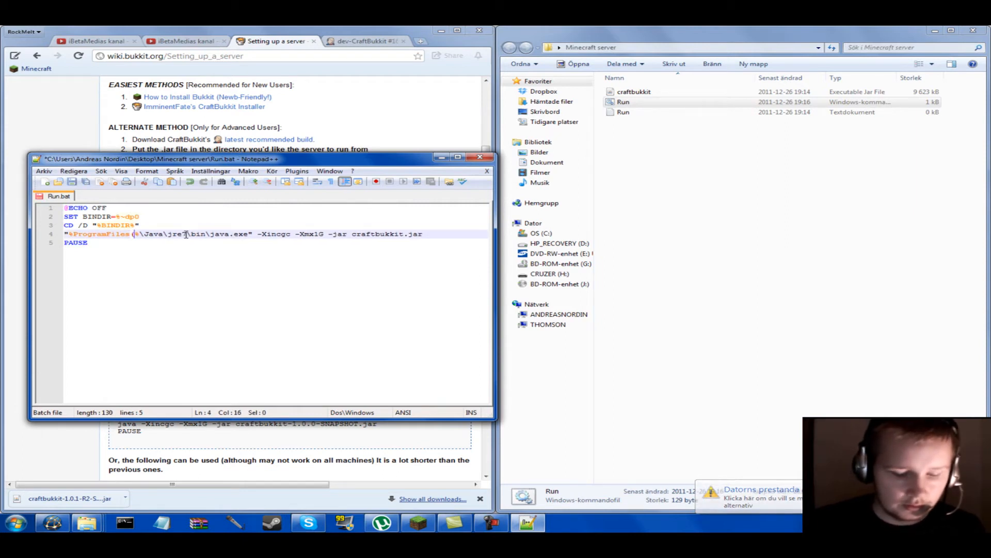
text(x86))
click(189, 234)
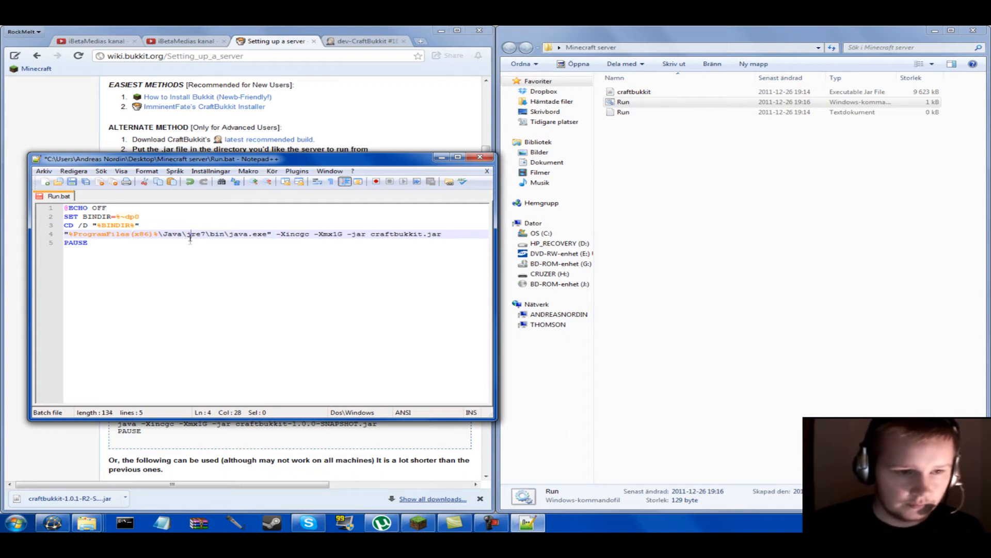
click(133, 234)
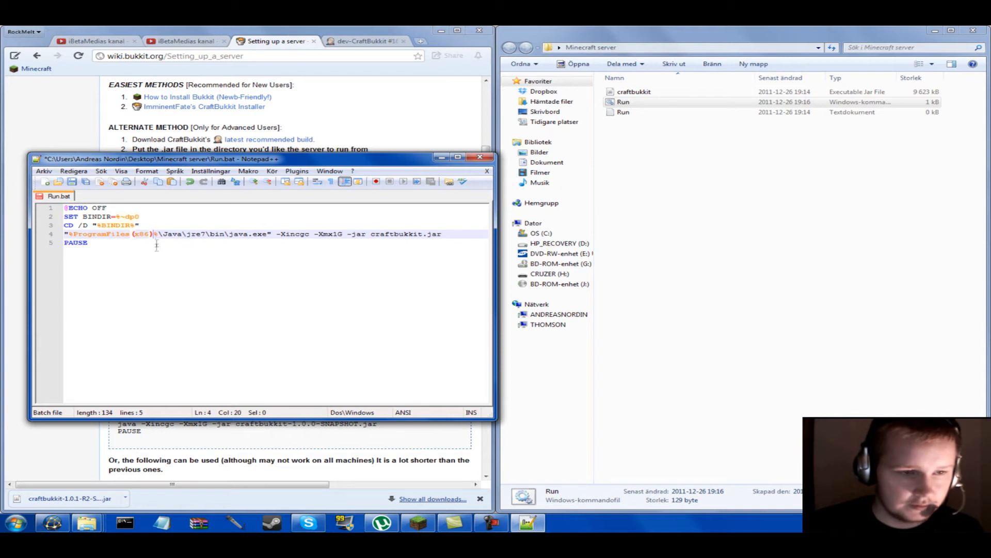
click(156, 246)
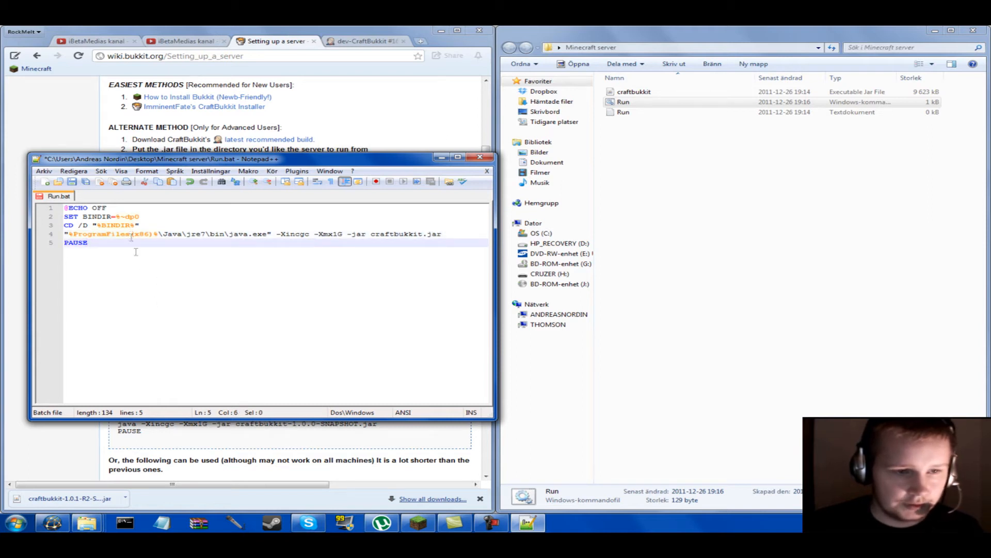
drag(211, 233, 164, 235)
click(157, 257)
click(150, 235)
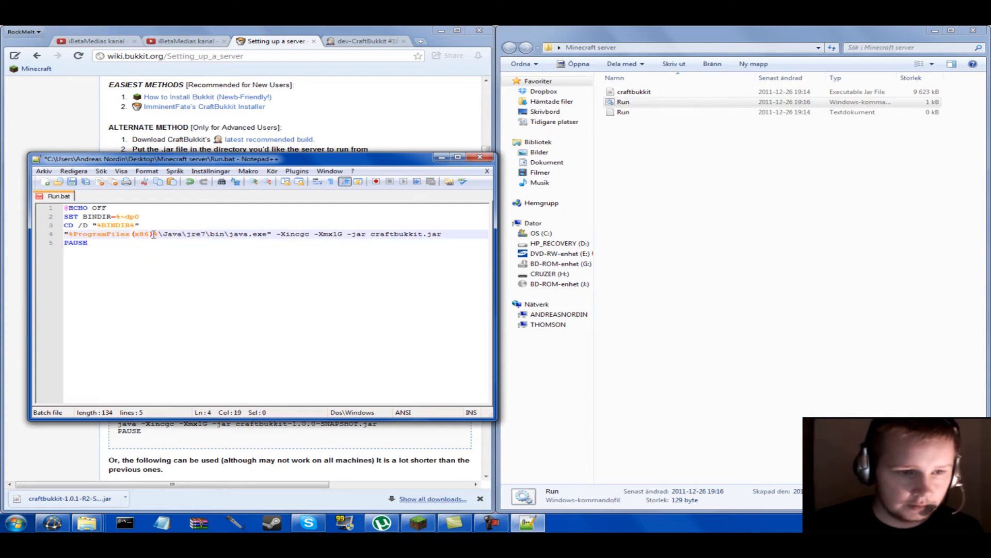
- Remove (x86) from the java.exe path, then save and close Run.bat
key(BackSpace)
key(BackSpace)
key(BackSpace)
key(BackSpace)
key(BackSpace)
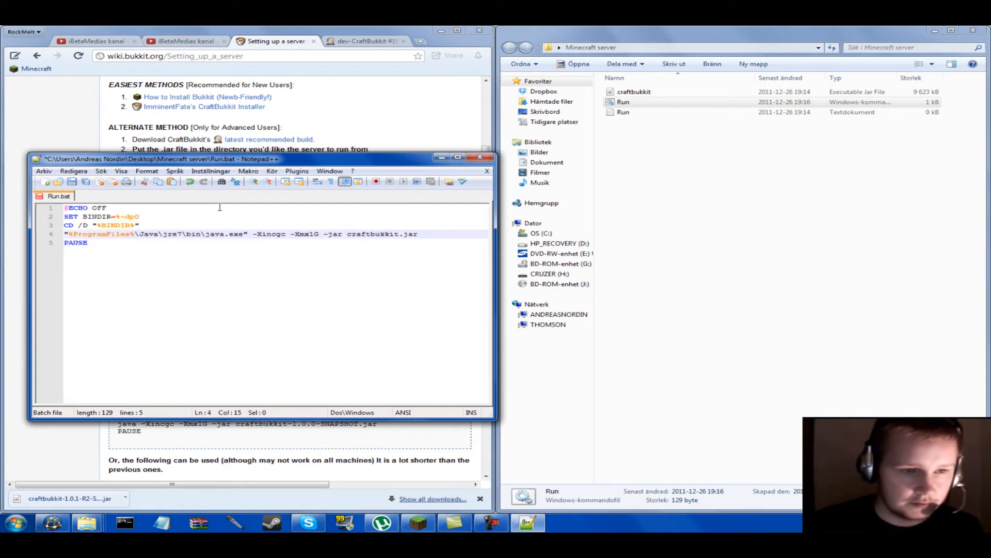
click(72, 181)
click(361, 263)
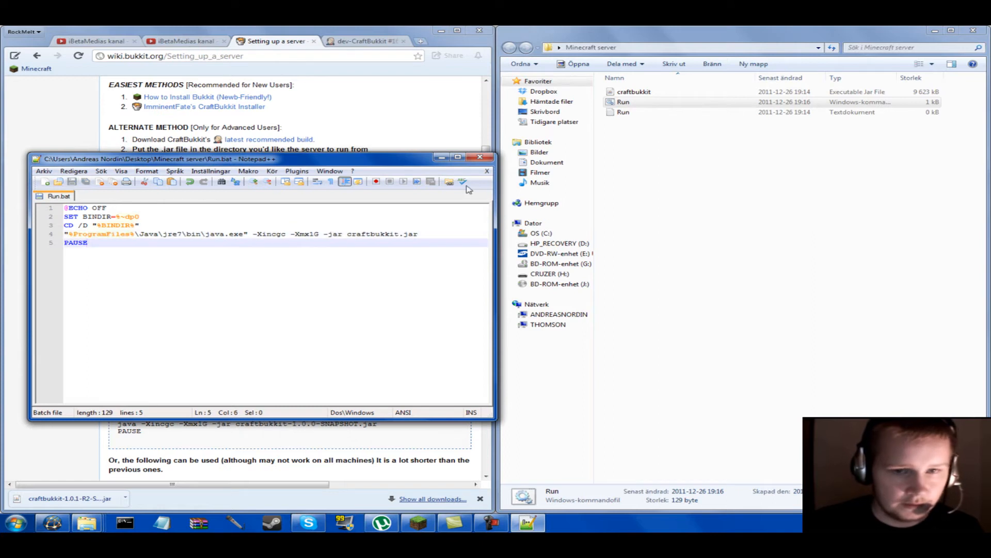
click(480, 159)
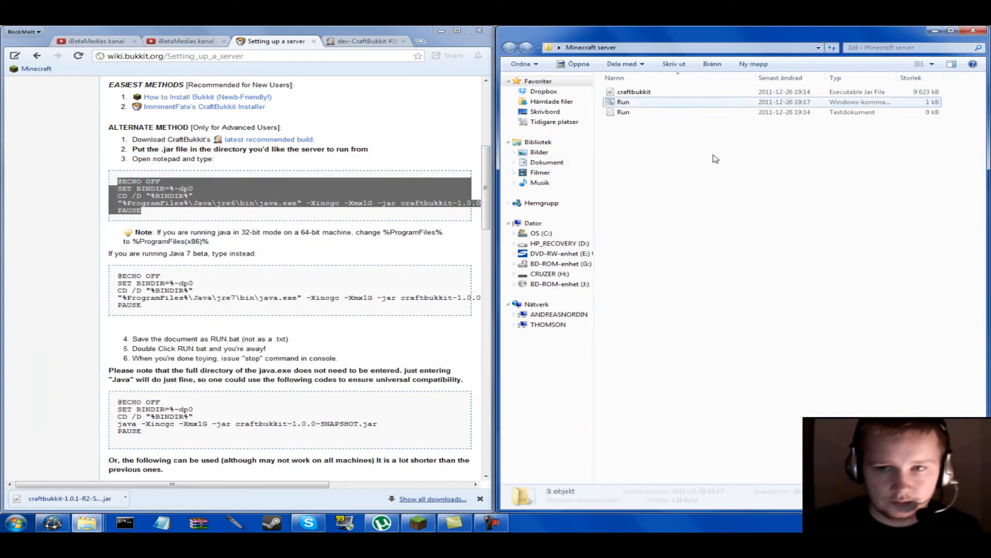
- Delete the Run text document from the Minecraft server folder and start the server with Run.bat
click(658, 104)
click(668, 113)
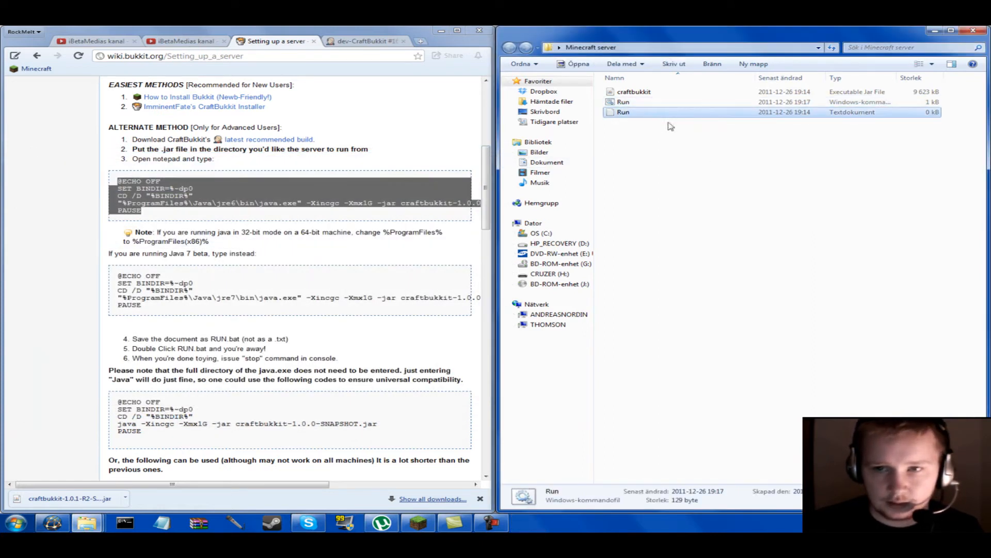
key(Delete)
key(Return)
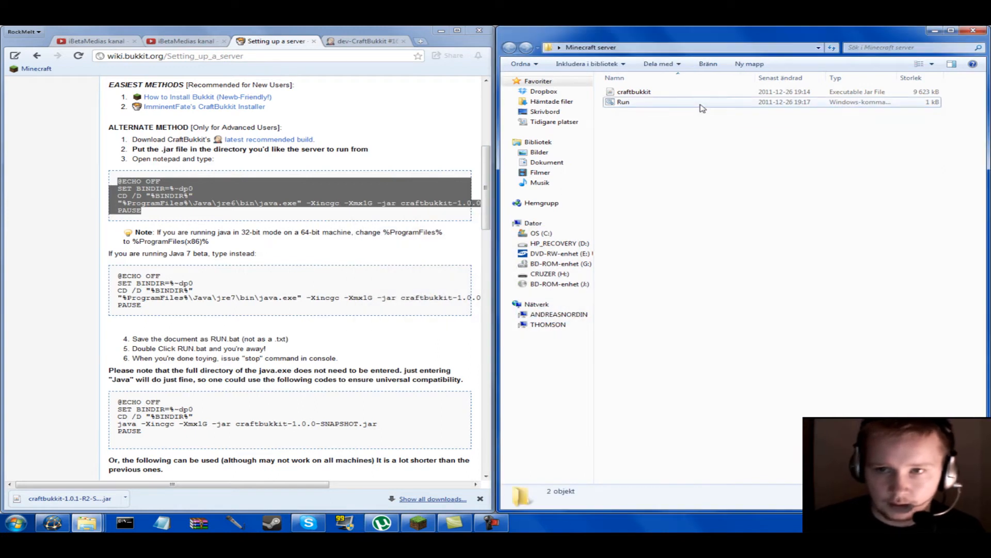
click(699, 105)
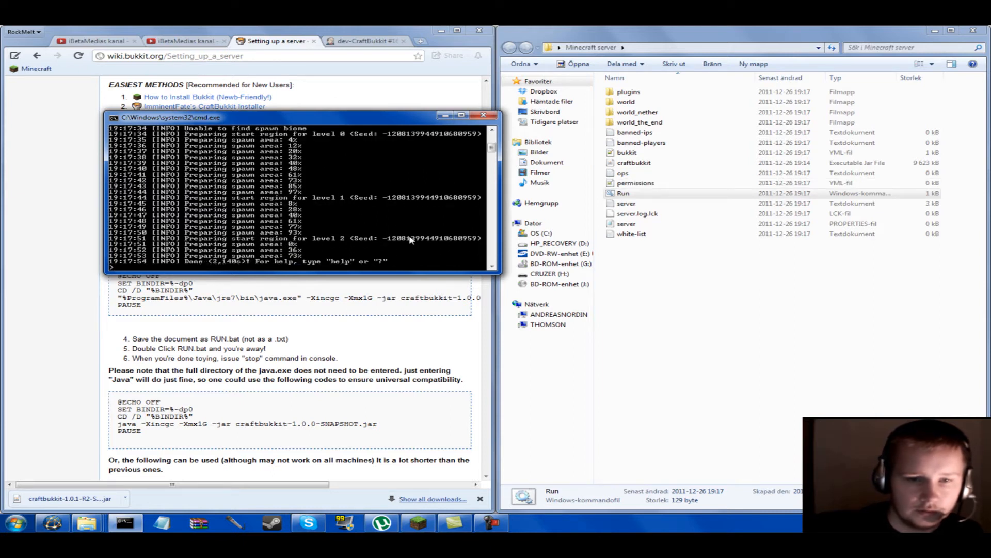
- Look at the generated world, world_nether and world_the_end folders in the Minecraft server folder
click(686, 101)
click(656, 112)
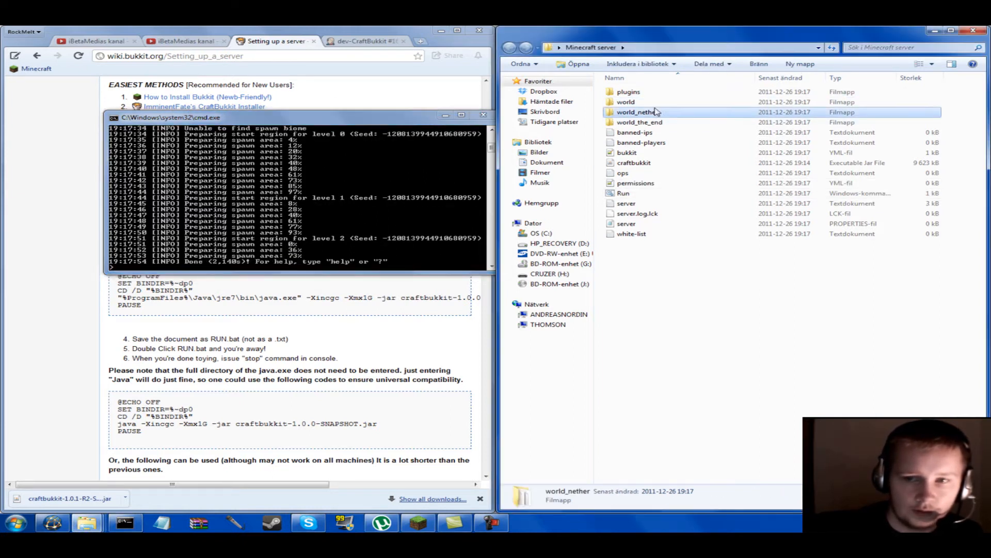
click(658, 122)
click(432, 171)
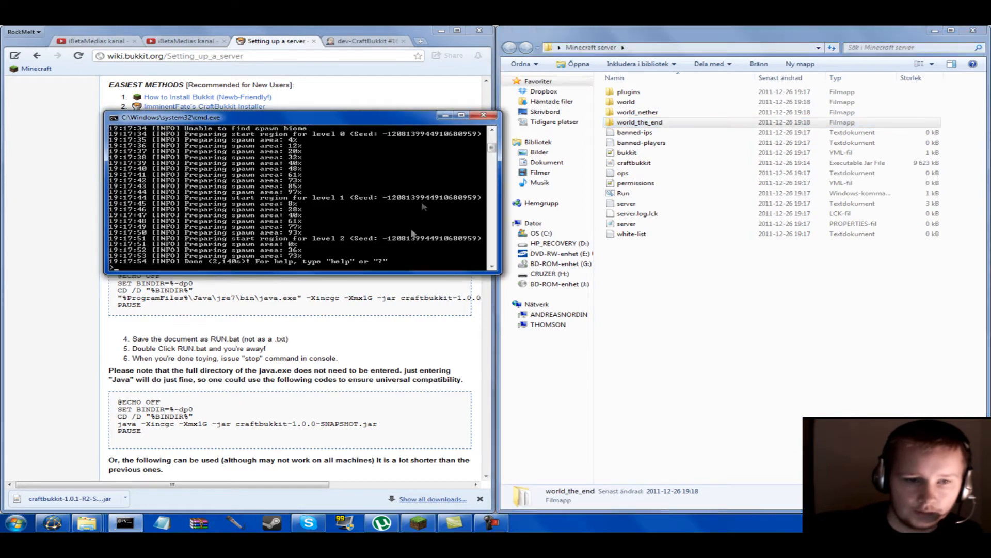
click(702, 113)
click(694, 123)
click(683, 112)
click(684, 102)
- Run save-all and stop in the server console, and dismiss the console window
click(406, 188)
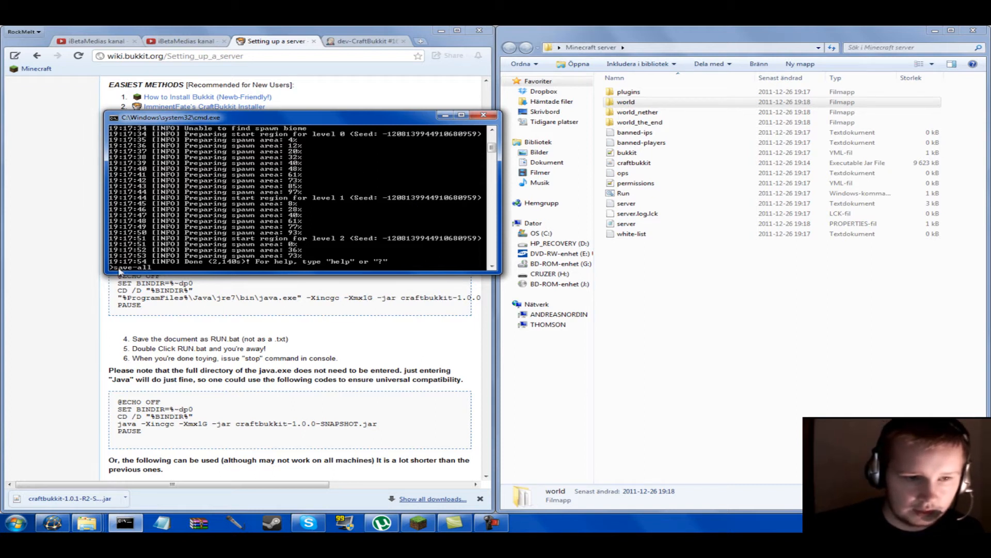
key(Return)
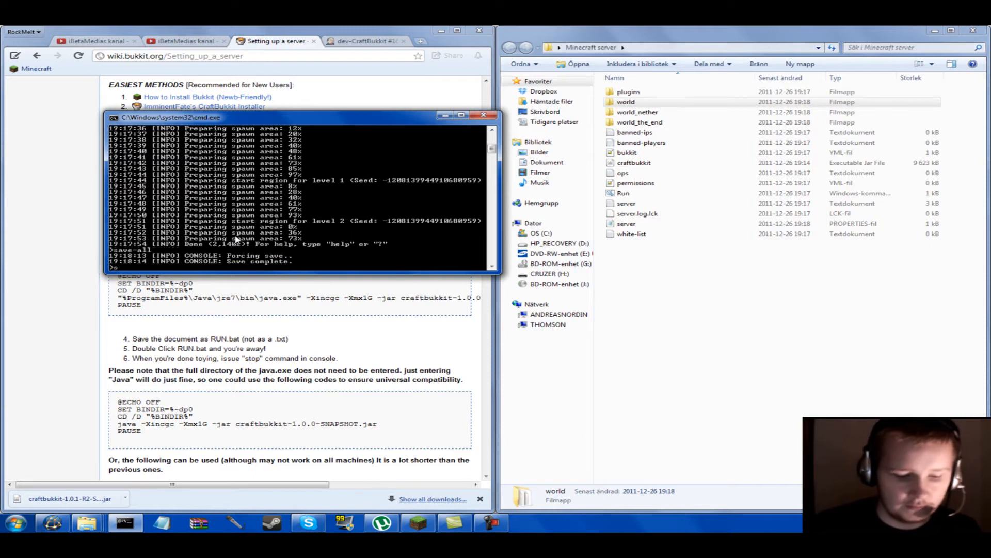
text(stop)
key(Return)
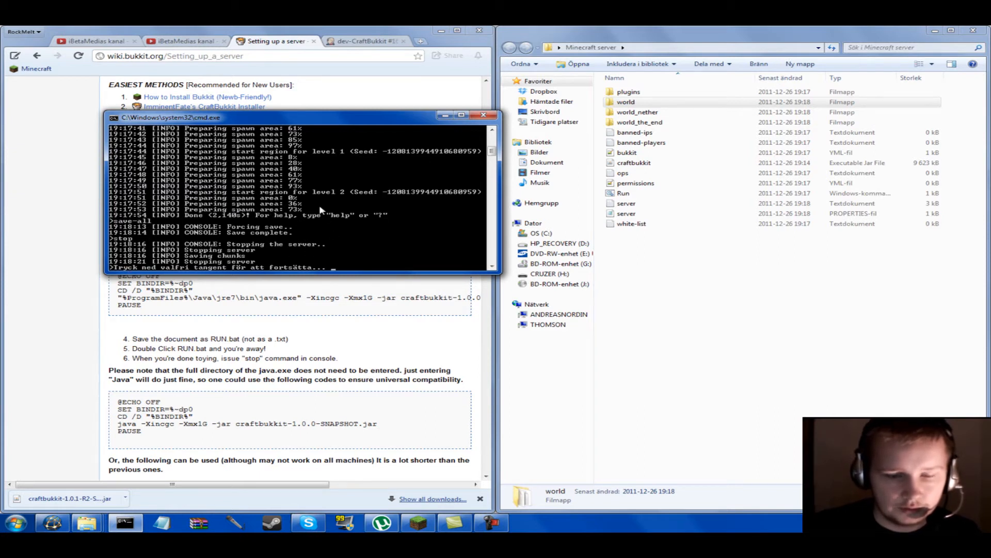
key(Return)
click(689, 274)
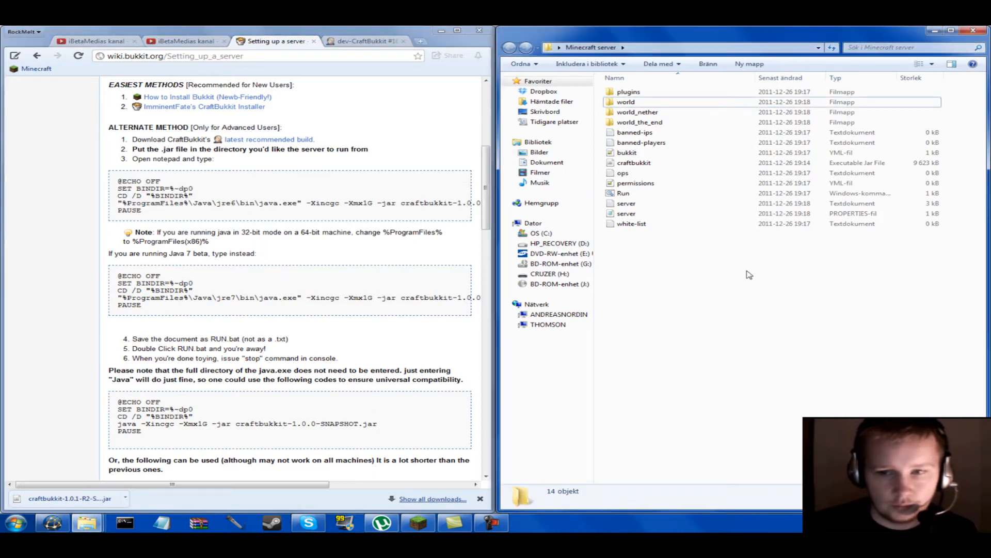
- Open the server PROPERTIES file in Notepad and reposition its window to examine the header lines
double_click(635, 213)
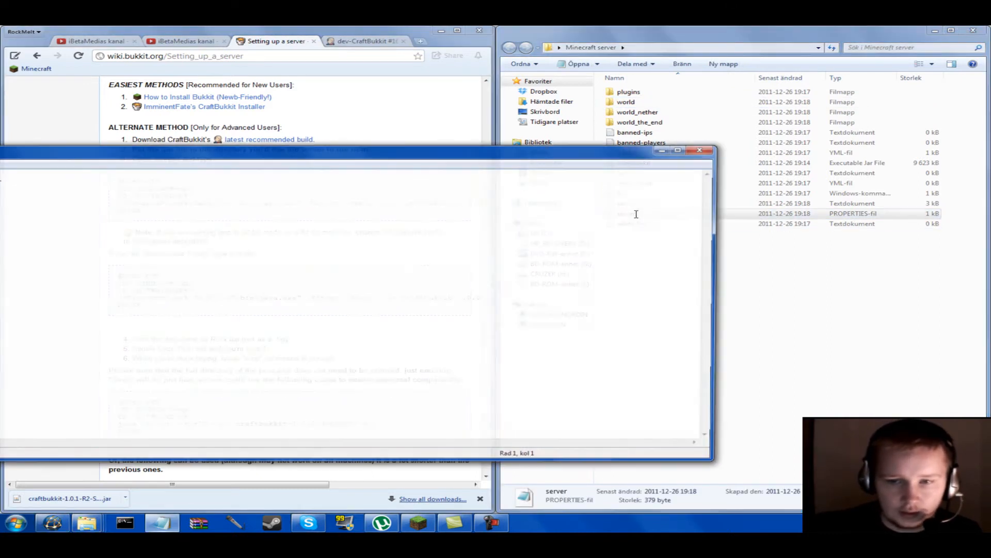
drag(526, 155, 892, 130)
drag(253, 129, 374, 165)
drag(307, 186, 441, 186)
drag(306, 191, 473, 191)
click(396, 214)
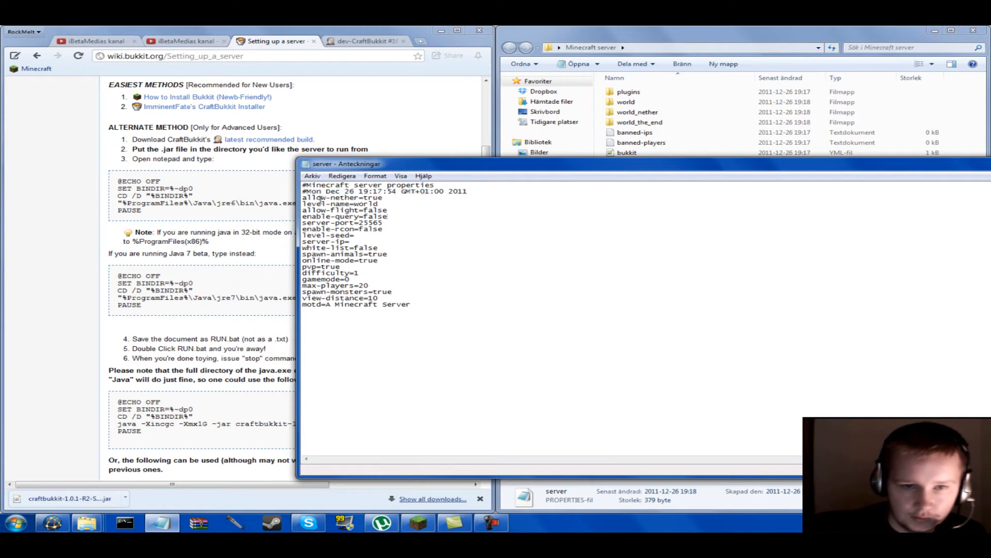
- Examine the allow-nether and level-name settings and compare the level name with the world folder
drag(333, 198, 366, 198)
drag(363, 197, 386, 200)
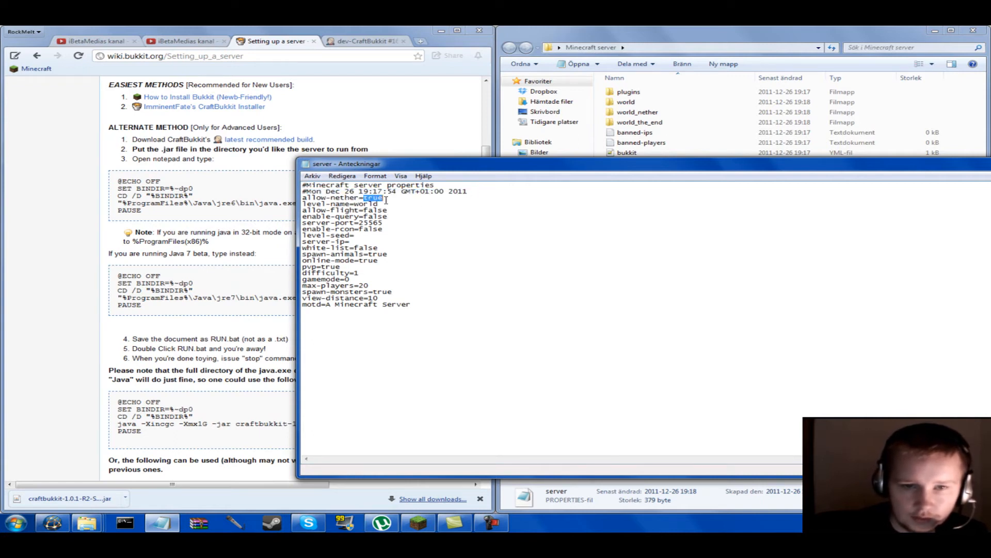
click(369, 228)
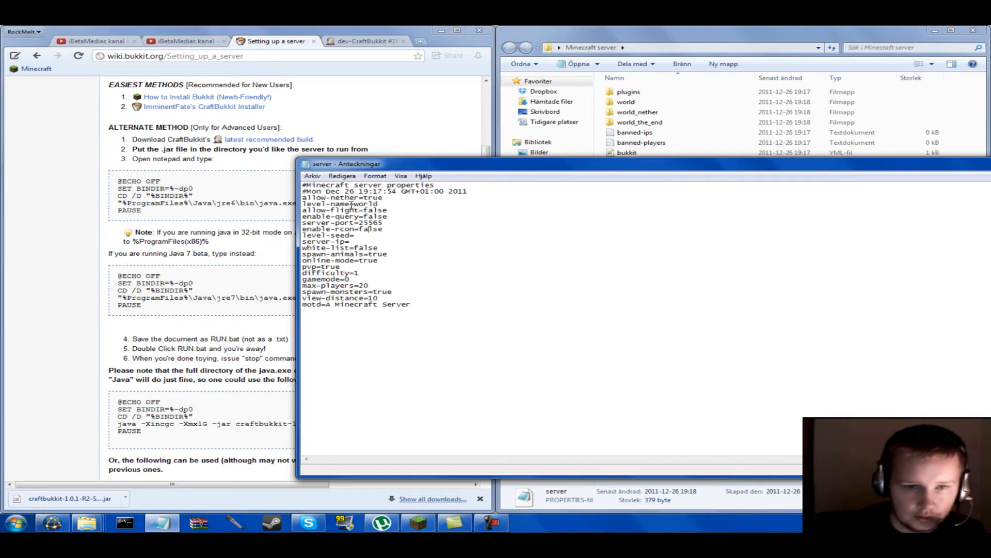
drag(355, 204, 384, 204)
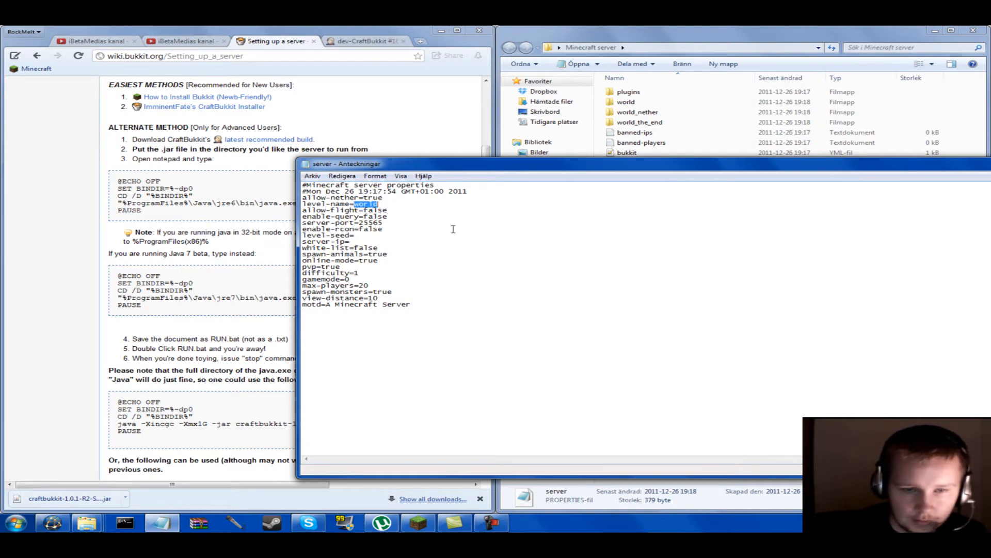
click(622, 102)
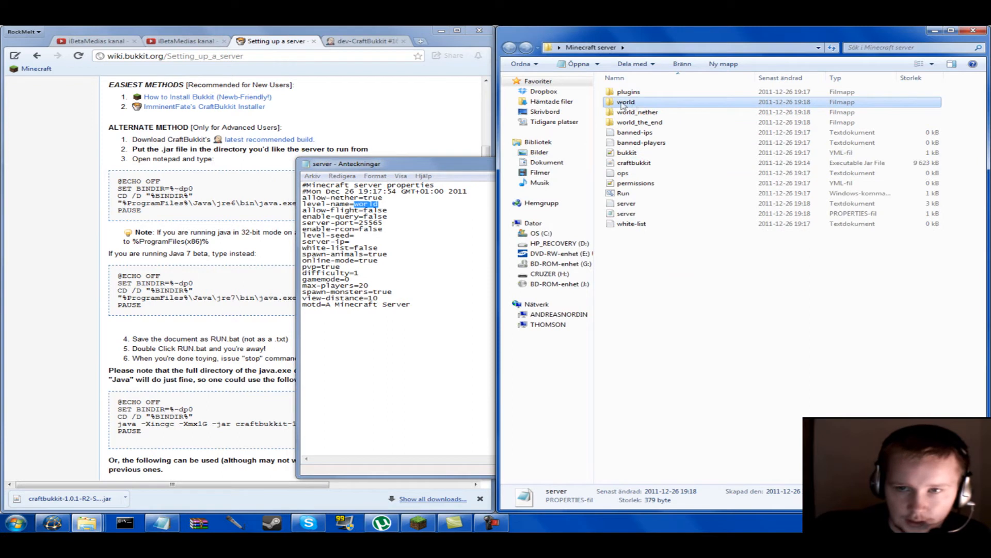
click(450, 351)
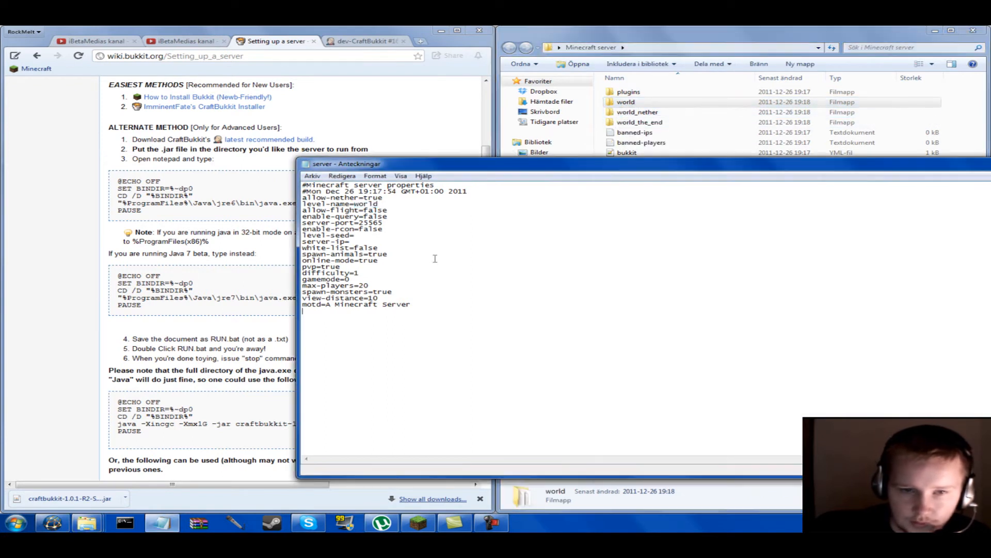
drag(390, 203, 356, 204)
click(415, 204)
click(640, 104)
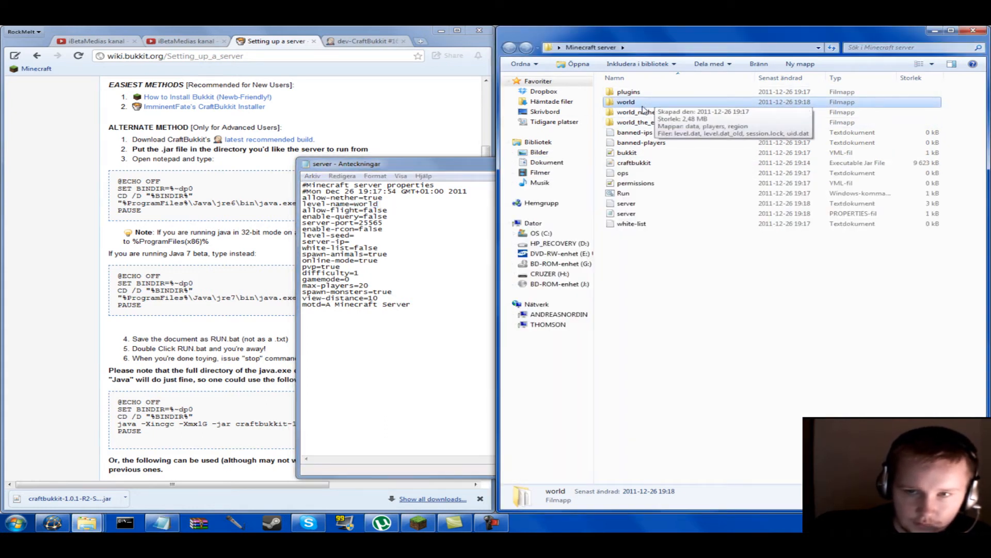
click(421, 345)
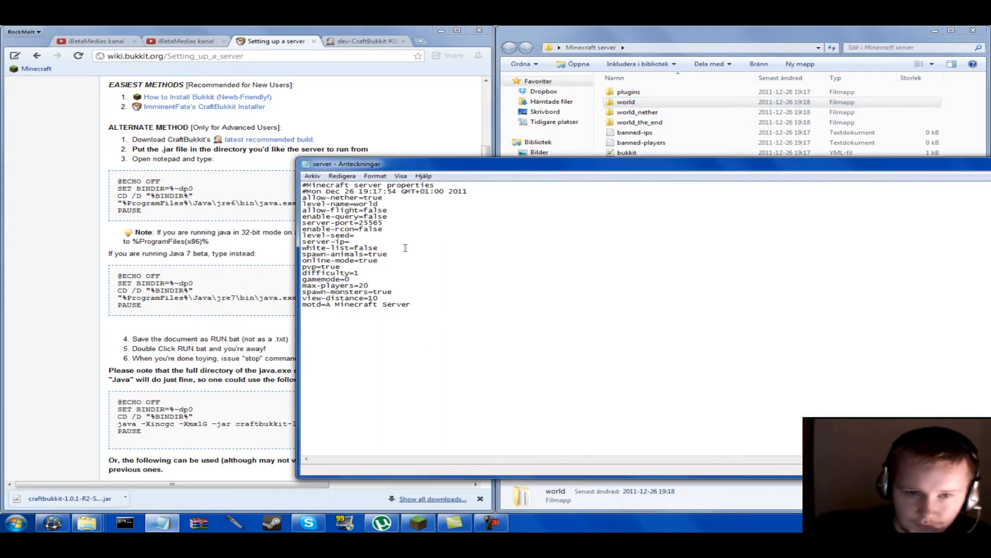
- Examine the remaining server properties down to spawn-monsters, including pvp, and close the file without editing it
click(395, 292)
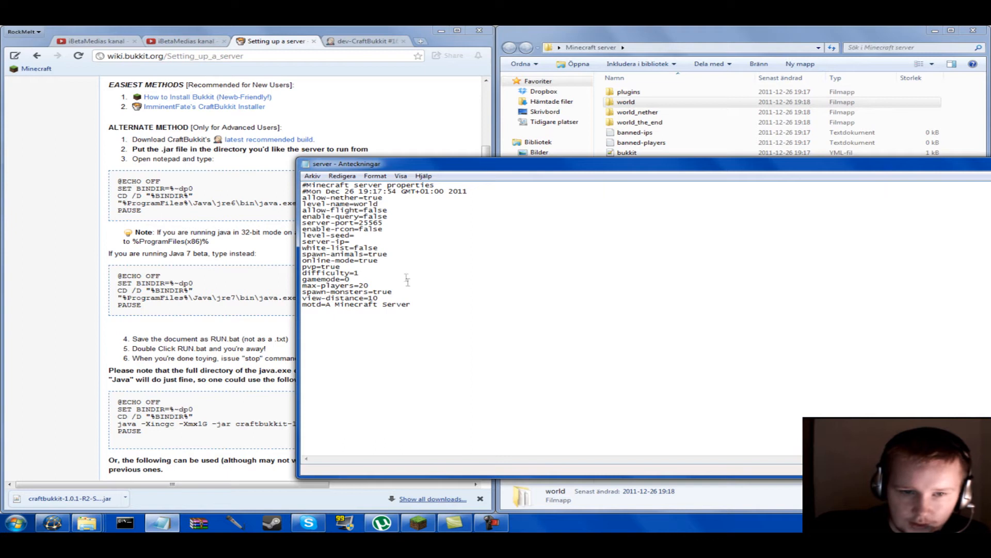
drag(314, 268, 299, 267)
click(400, 261)
drag(964, 159, 666, 161)
click(872, 164)
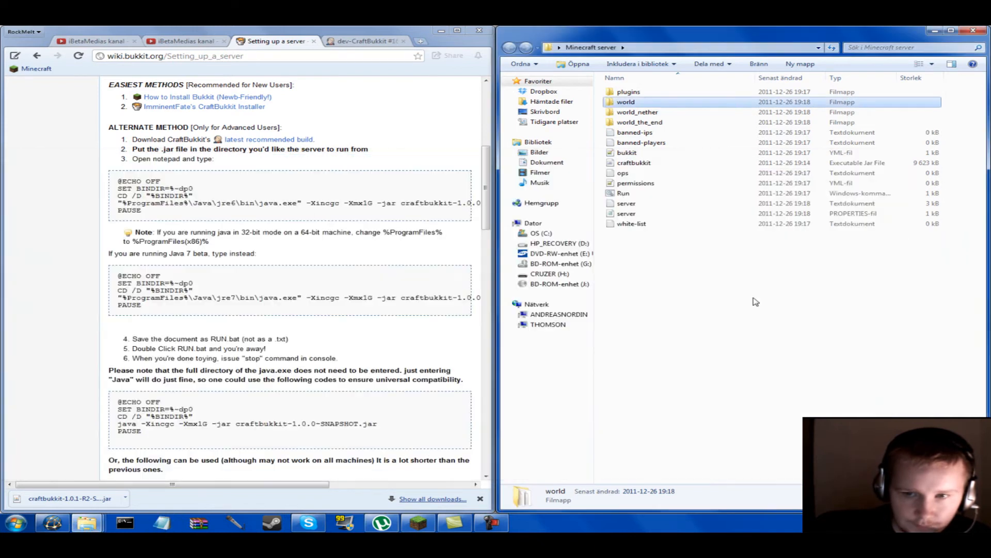
- Clear the open windows off the desktop and look through the Minecraft server (Private) folder
click(973, 30)
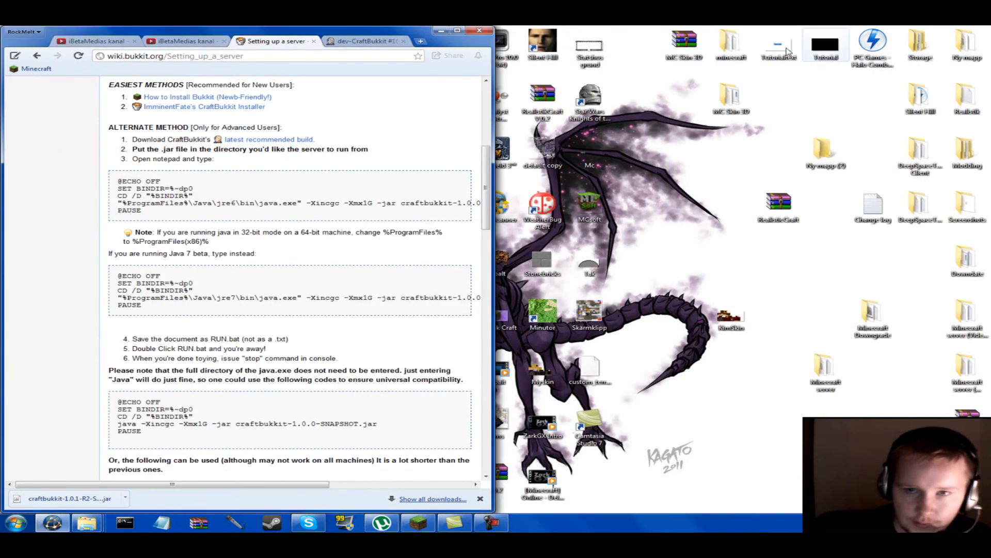
click(440, 30)
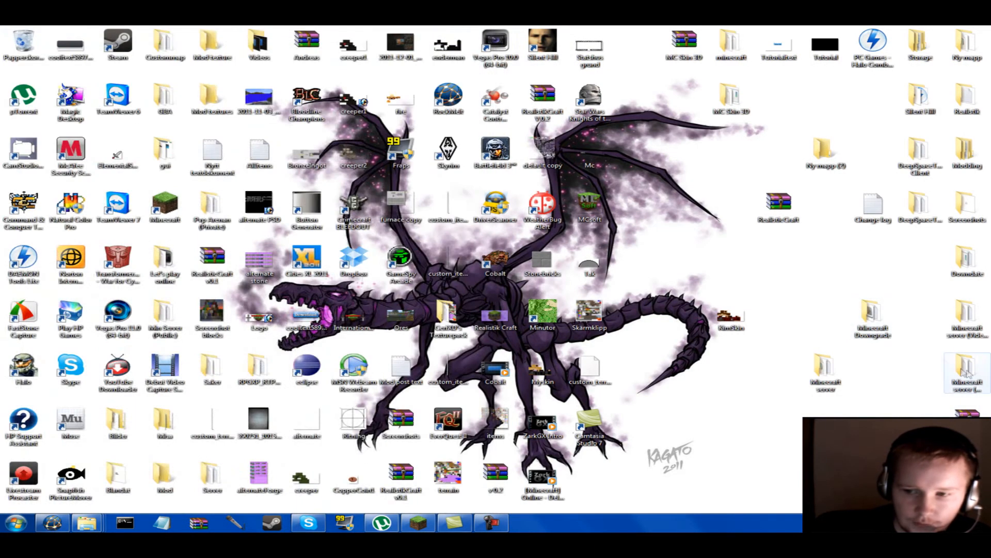
click(966, 373)
double_click(963, 373)
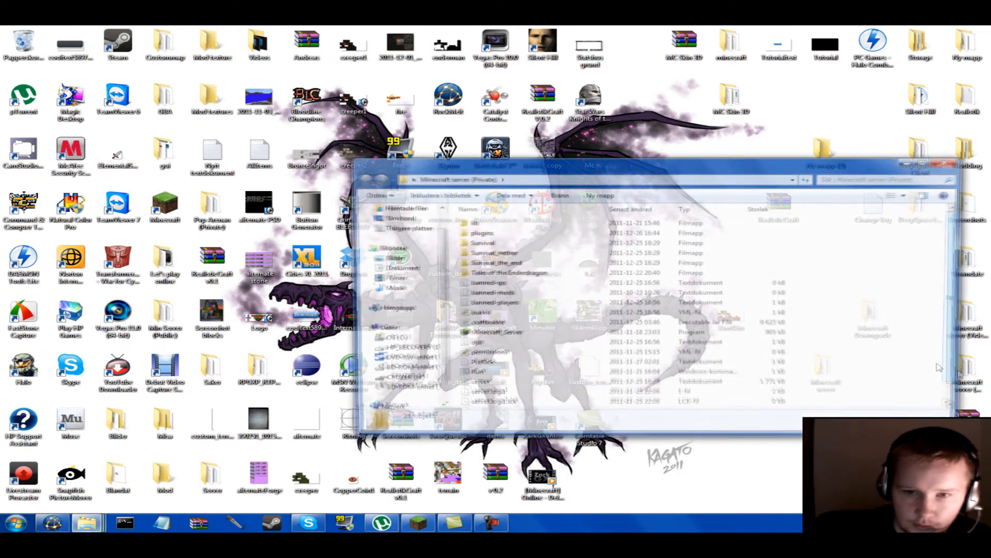
scroll(546, 303, down, 1)
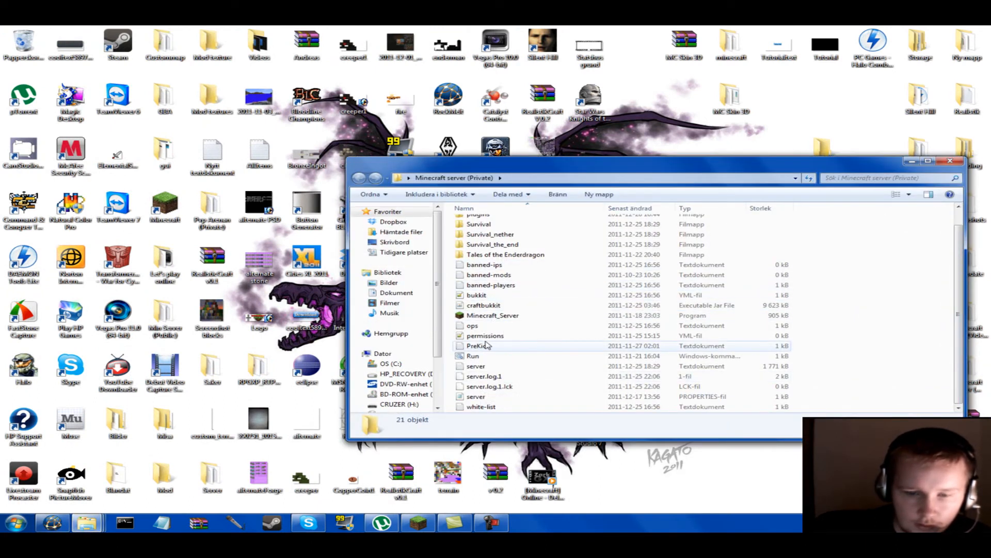
- Open the white-list text file from the server folder, examine its list of player names, and close it without editing
scroll(488, 344, up, 1)
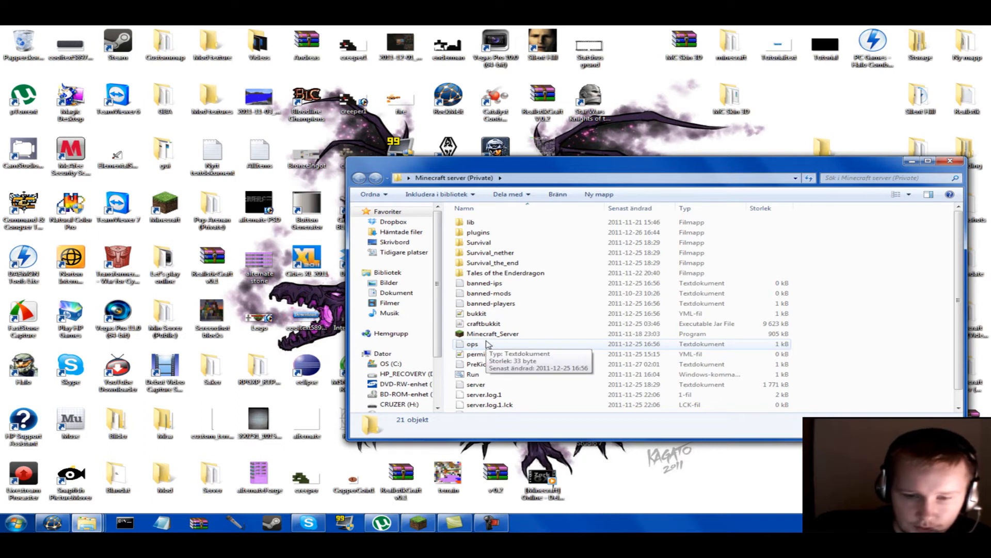
scroll(488, 343, down, 1)
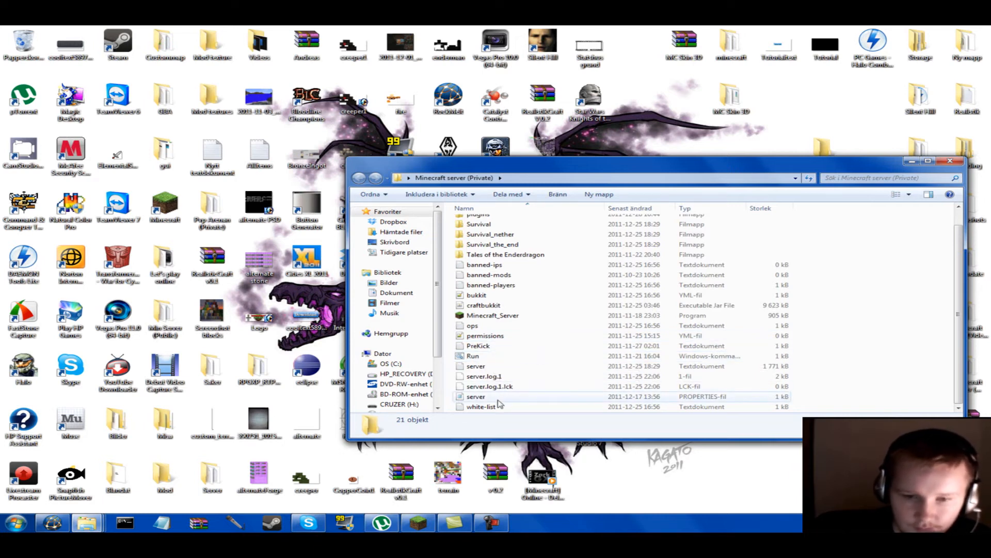
double_click(506, 408)
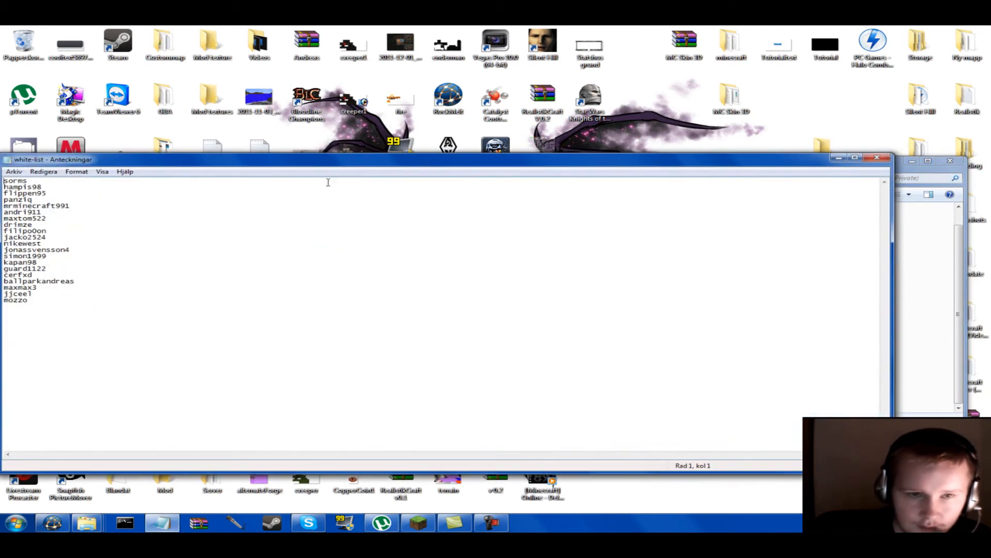
drag(341, 165, 617, 174)
key(ctrl+a)
click(348, 375)
key(ctrl+a)
click(435, 360)
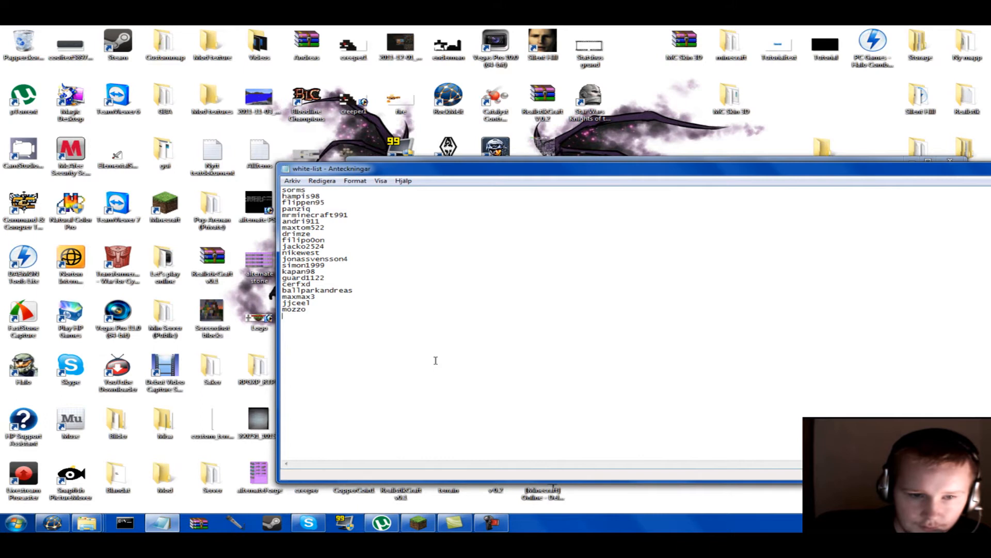
drag(856, 168, 482, 175)
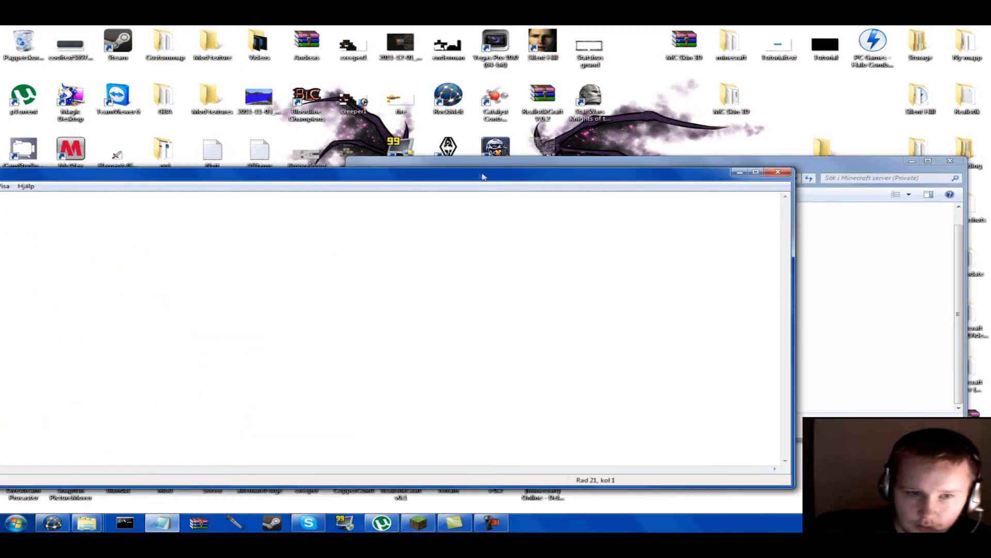
click(774, 175)
- Reopen the server PROPERTIES file in Notepad, review its settings including white-list, and close it
double_click(529, 395)
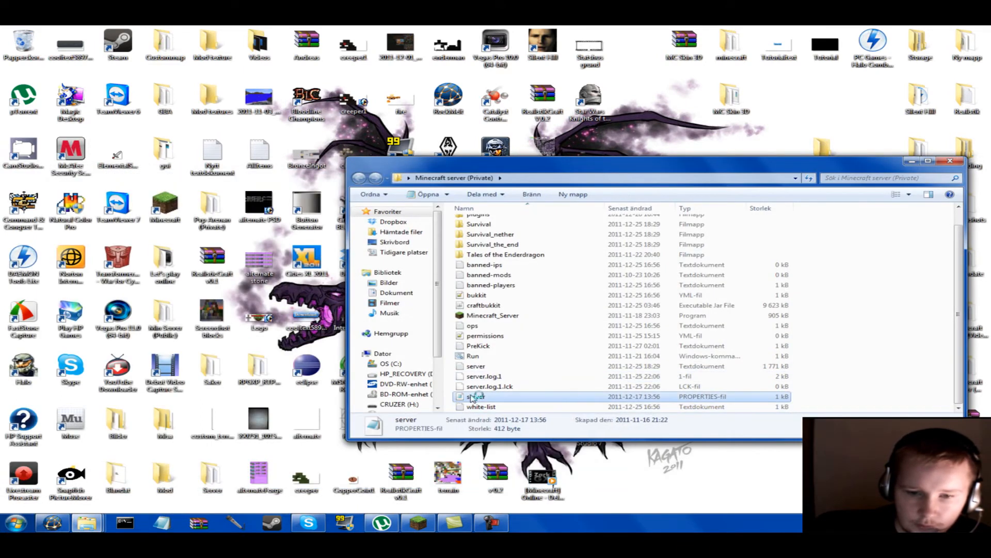
drag(333, 176, 628, 177)
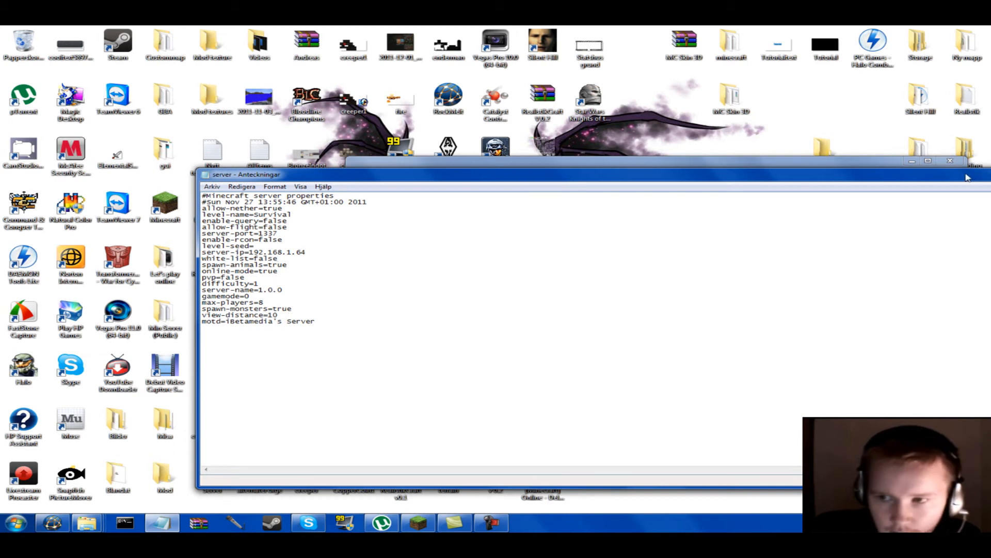
drag(966, 174, 618, 175)
click(707, 178)
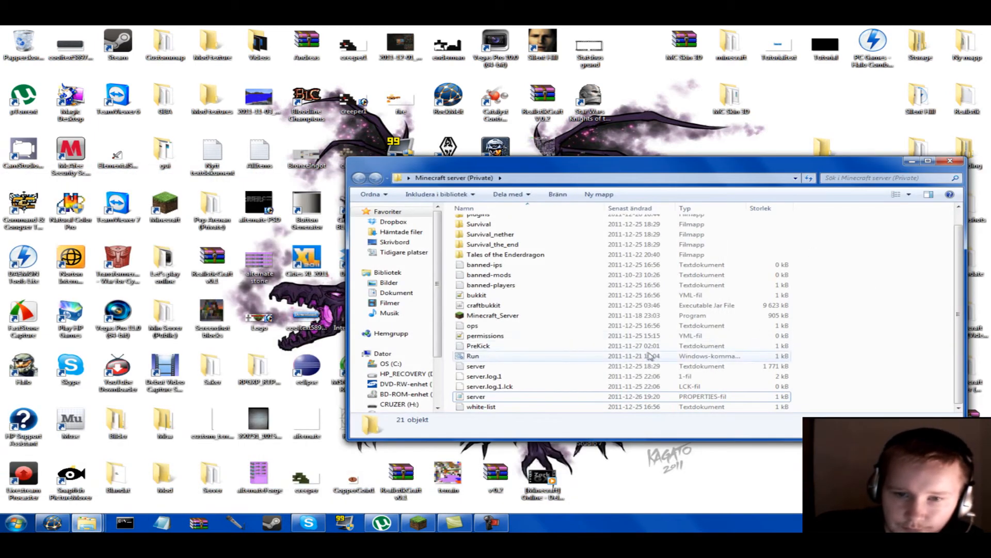
- Open the banned-ips, banned-mods and banned-players text files one after another, examine their contents, and close each one
scroll(497, 287, up, 1)
double_click(496, 282)
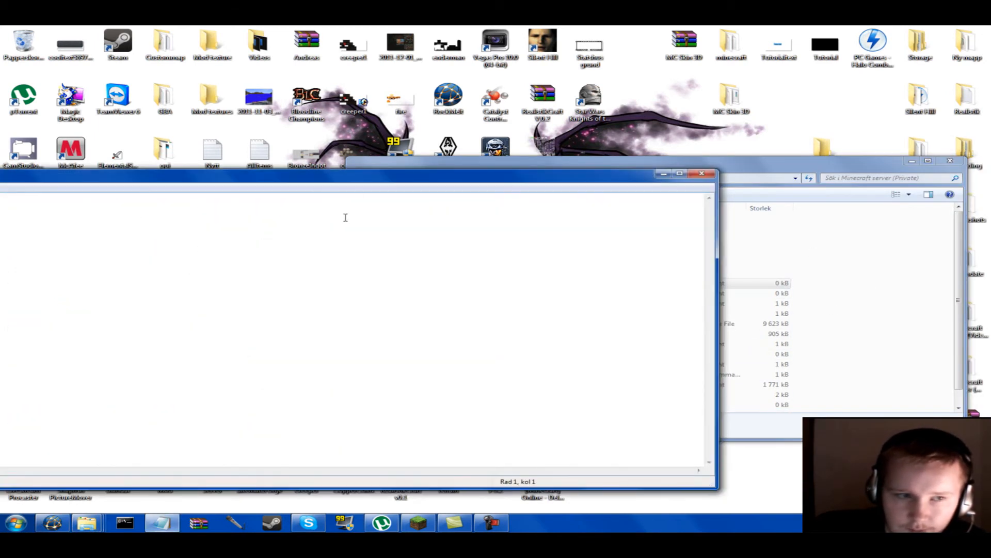
drag(363, 178, 670, 179)
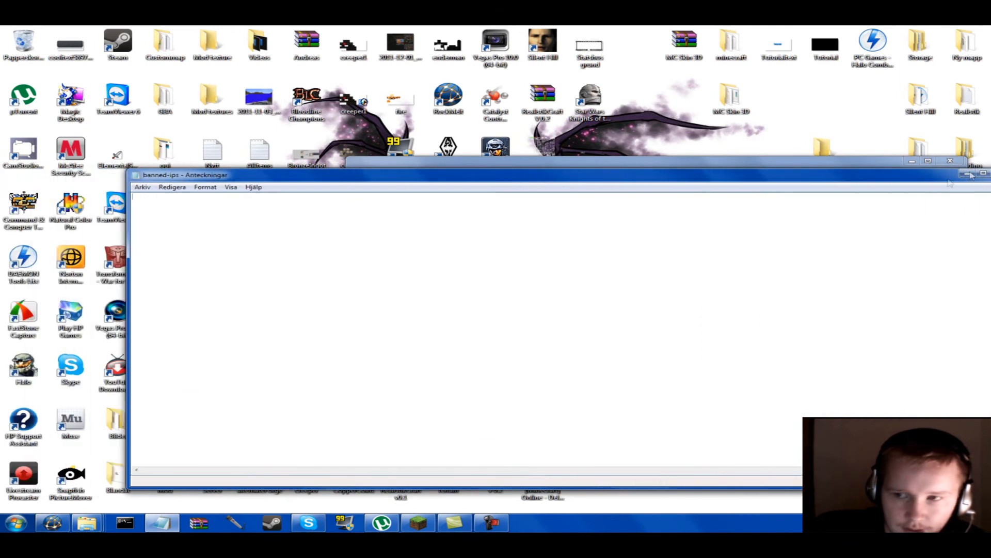
drag(909, 176, 842, 173)
click(934, 170)
double_click(488, 293)
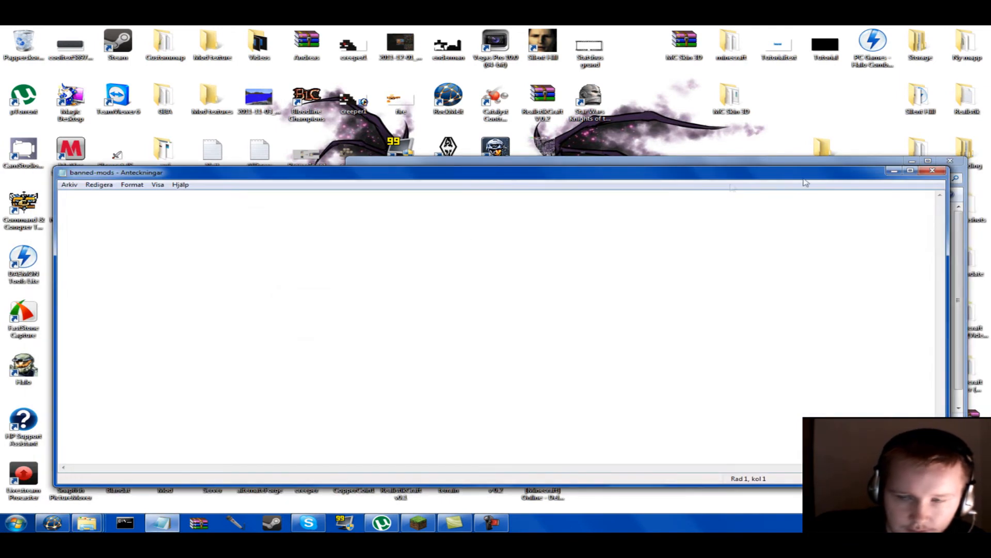
click(932, 170)
click(516, 305)
double_click(516, 304)
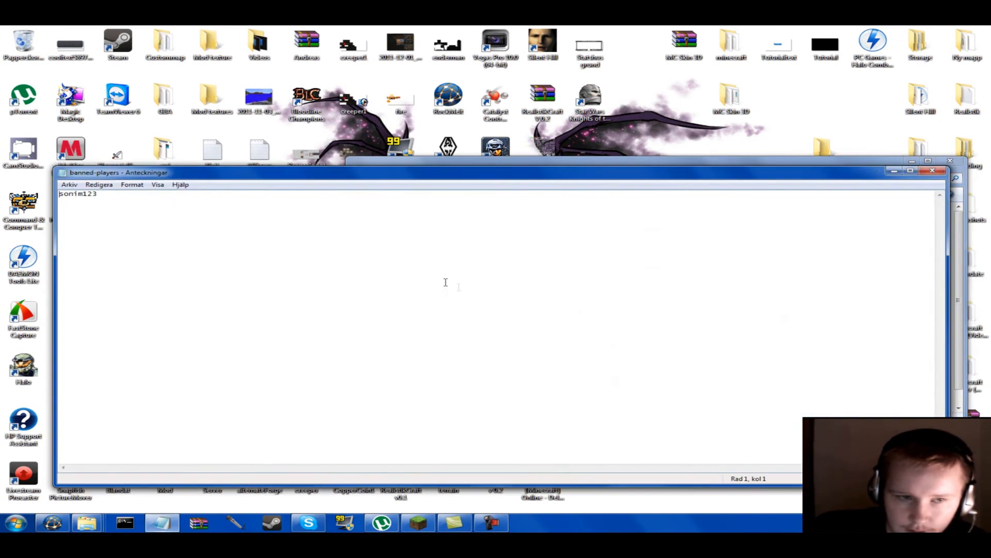
click(932, 170)
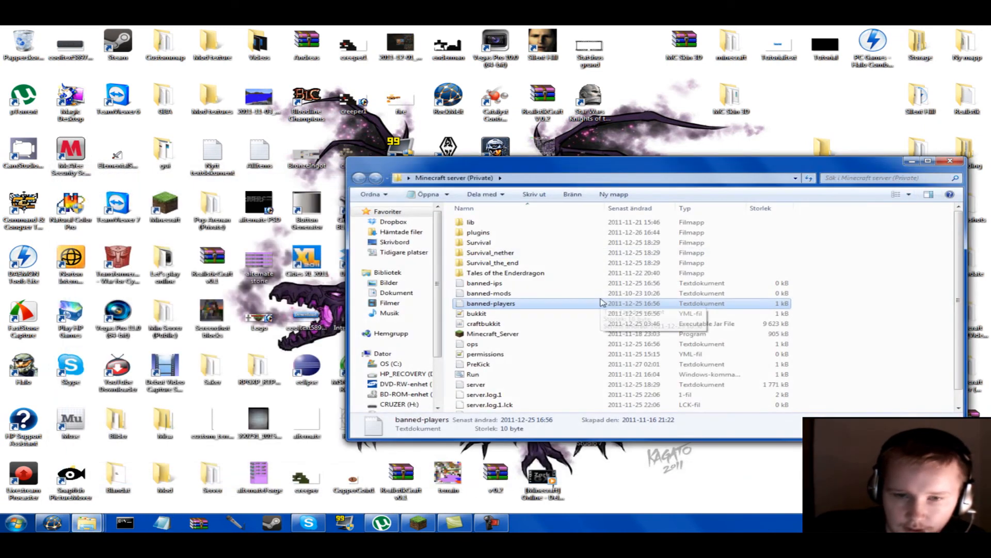
- Open the bukkit YML file in Notepad++ and examine its allow-end and spawn-radius settings
scroll(541, 357, down, 1)
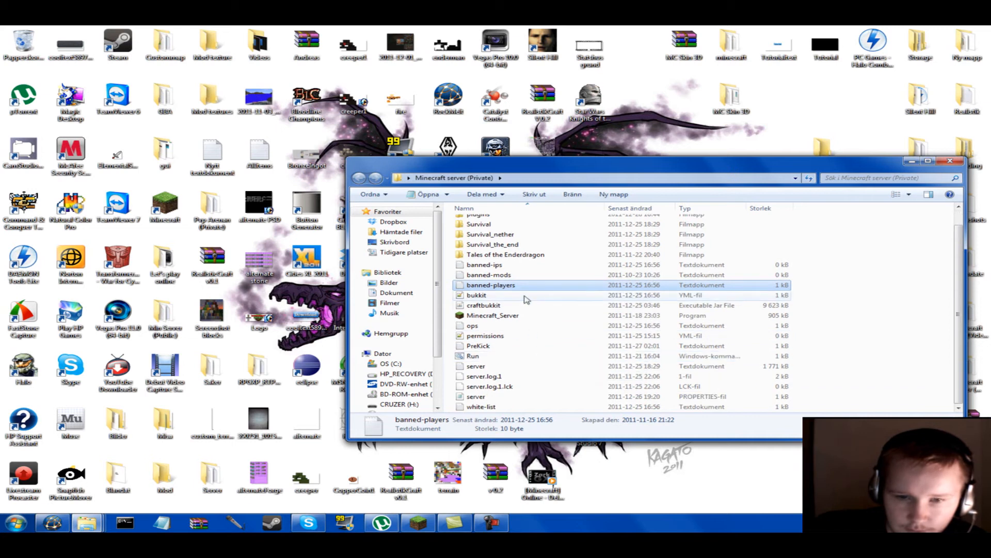
double_click(522, 295)
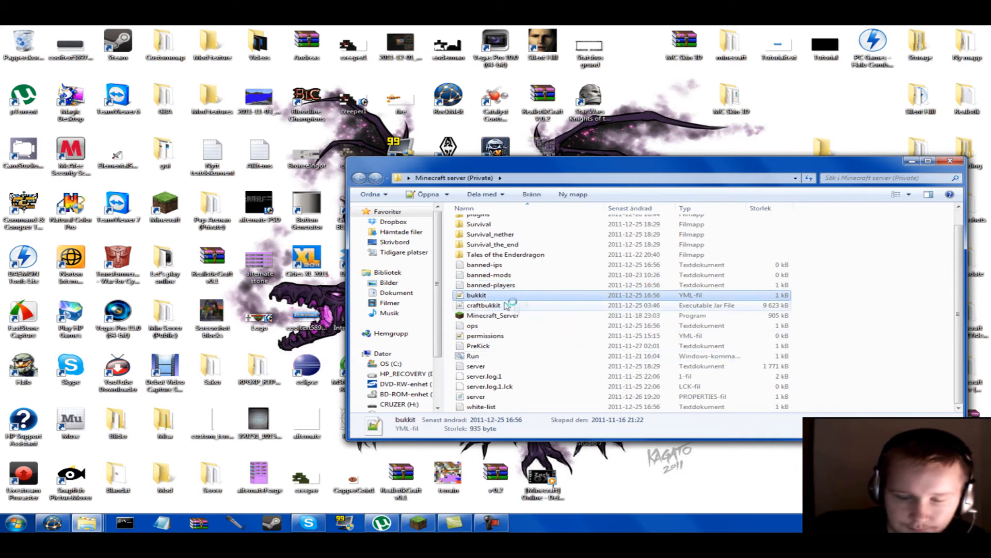
click(370, 313)
scroll(371, 315, down, 1)
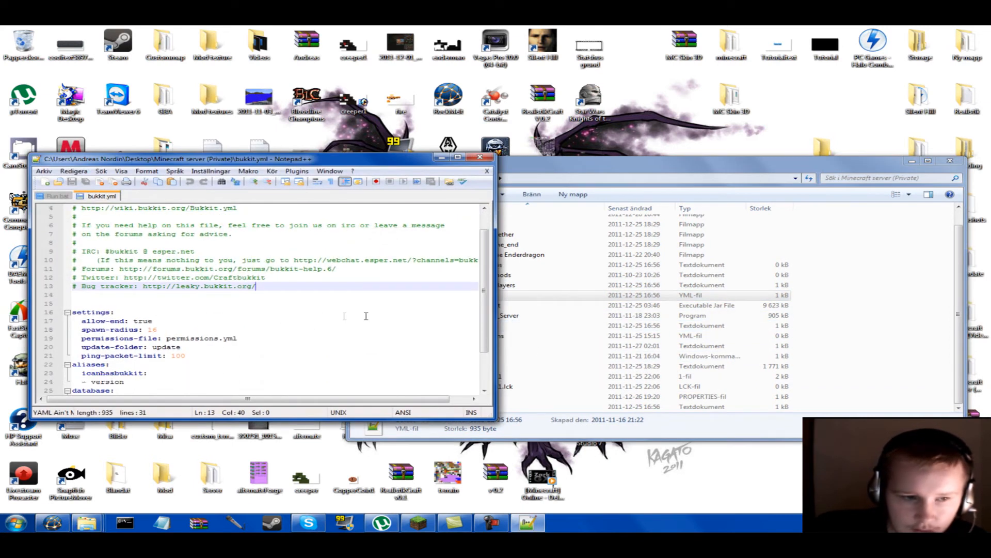
click(155, 321)
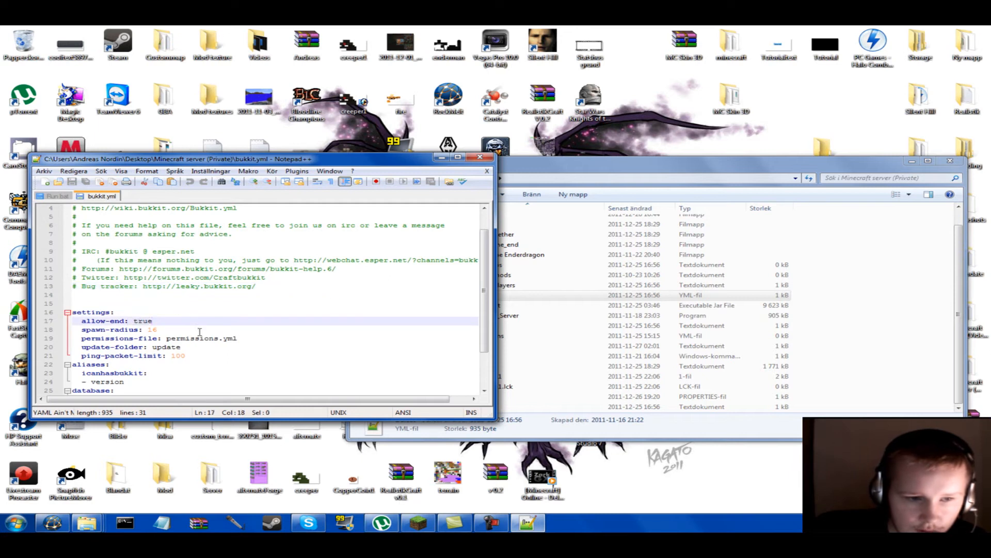
click(177, 331)
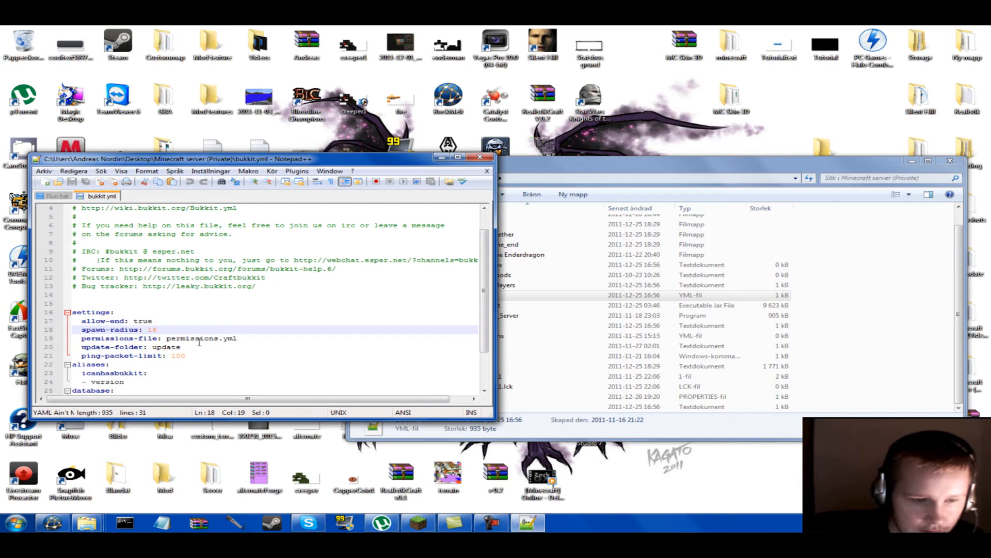
- Examine the permissions-file, update-folder and ping-packet-limit settings in bukkit.yml, rechecking spawn-radius
click(243, 338)
click(243, 347)
click(242, 356)
click(169, 330)
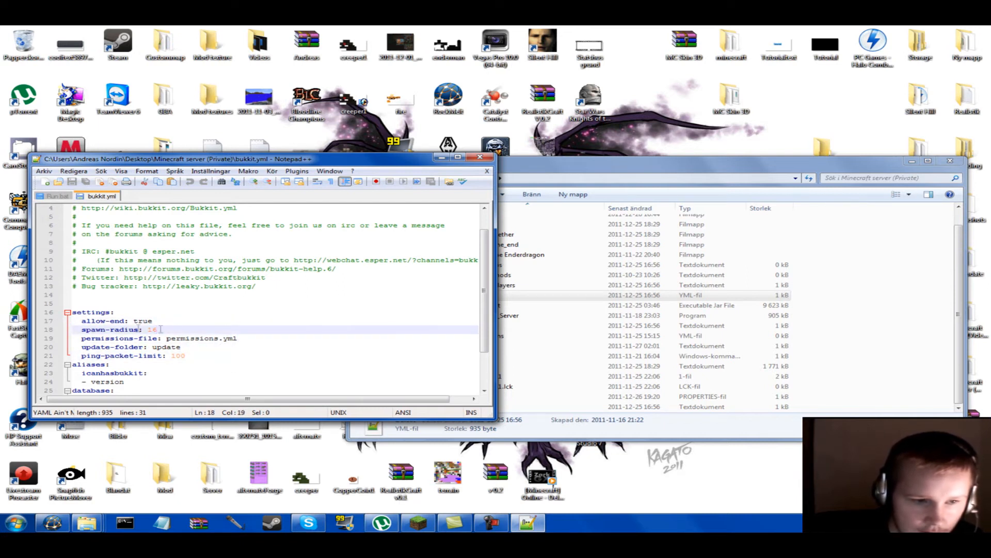
click(178, 346)
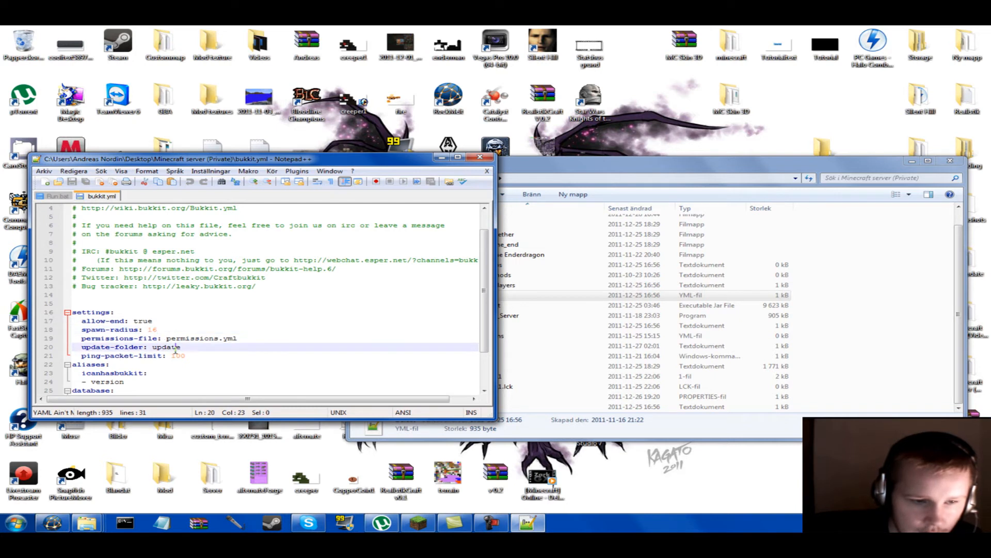
click(232, 363)
click(213, 355)
click(215, 347)
- Examine the aliases and database sections of bukkit.yml and close the file without editing it
scroll(215, 351, down, 1)
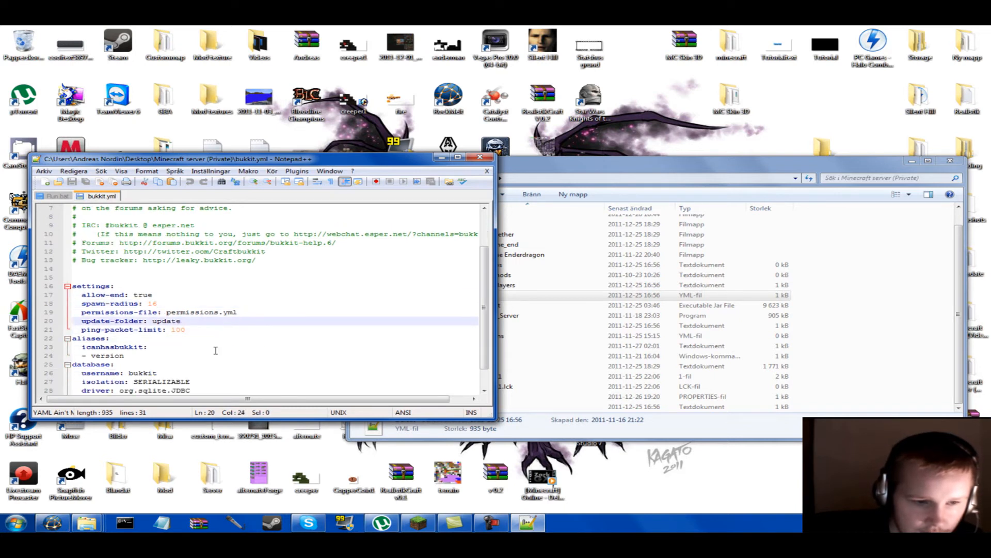
click(216, 350)
scroll(214, 355, down, 1)
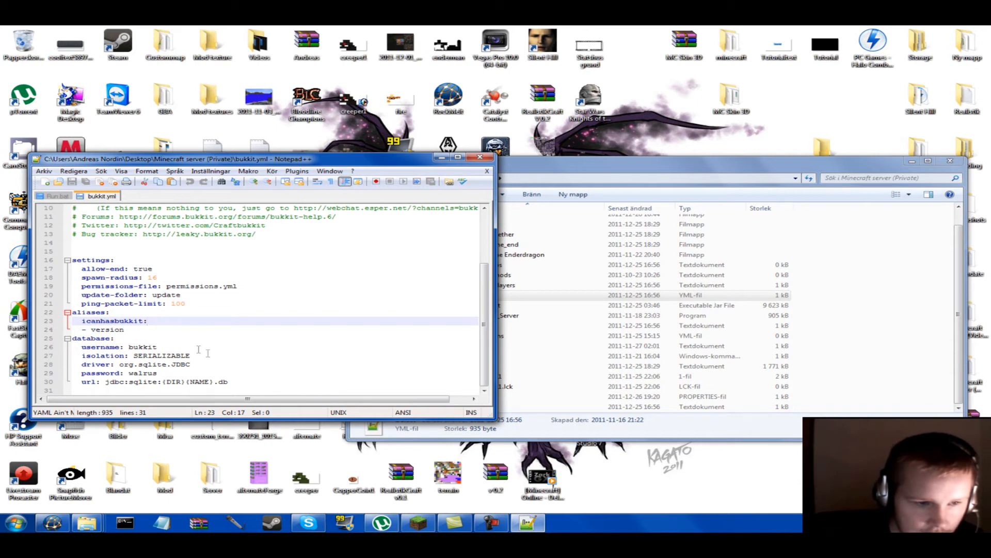
click(195, 329)
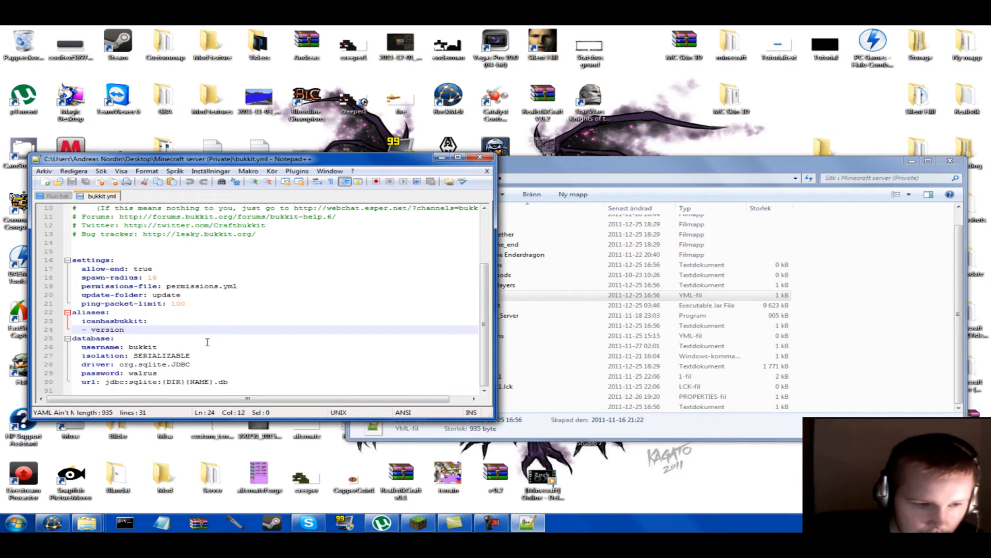
click(203, 346)
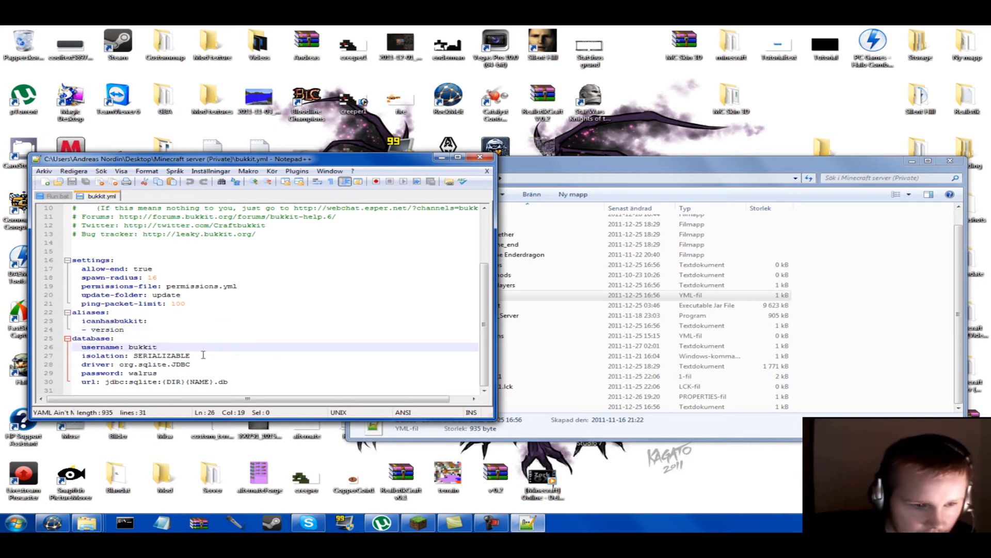
click(266, 320)
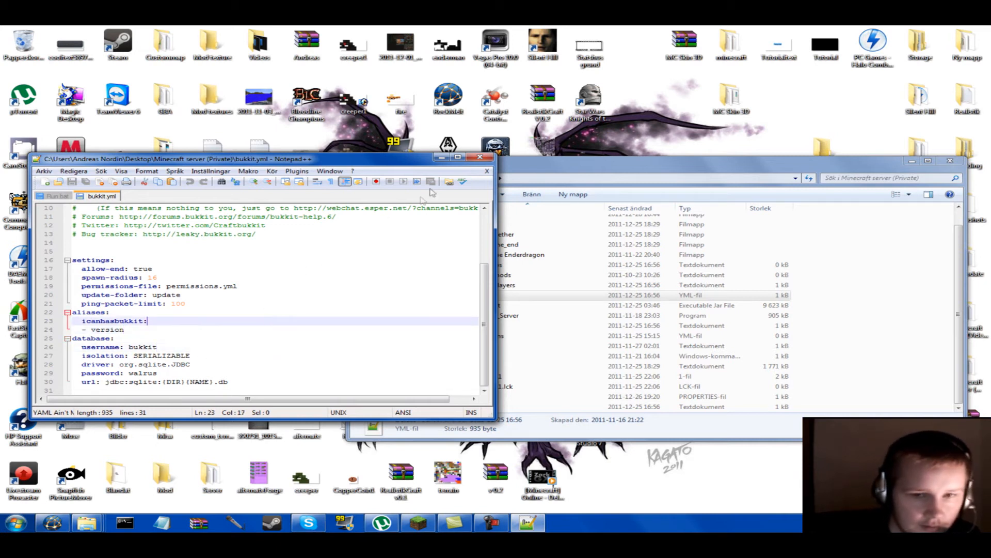
click(480, 157)
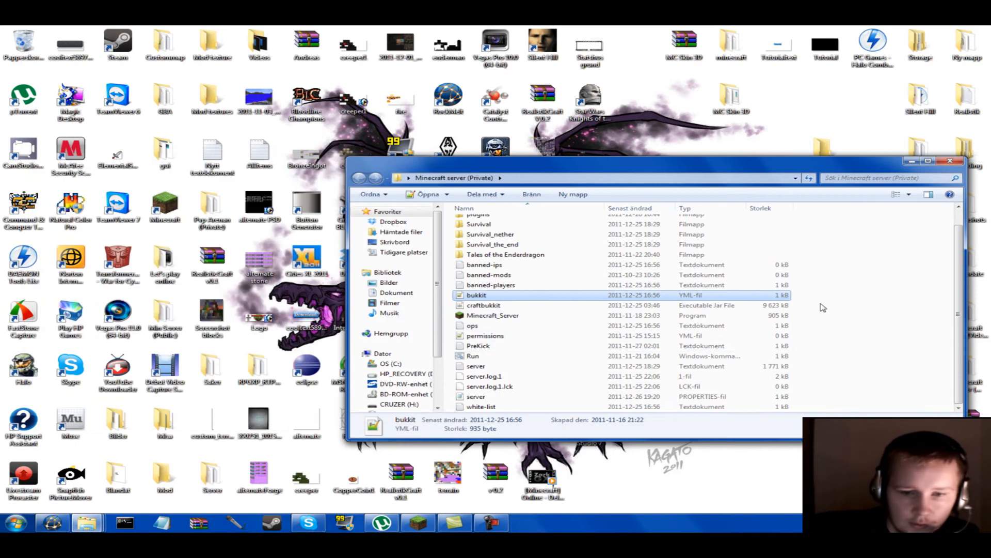
right_click(497, 355)
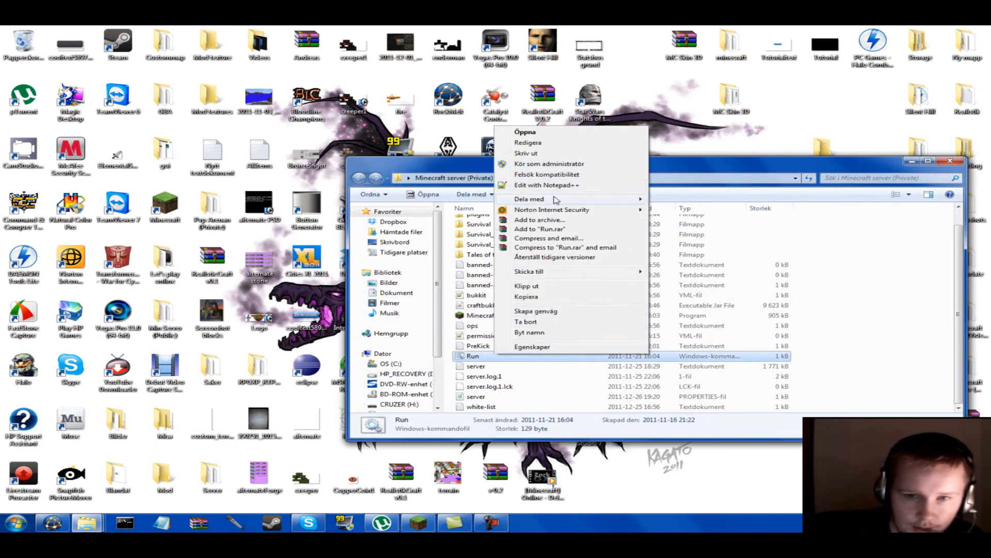
mouse_move(560, 200)
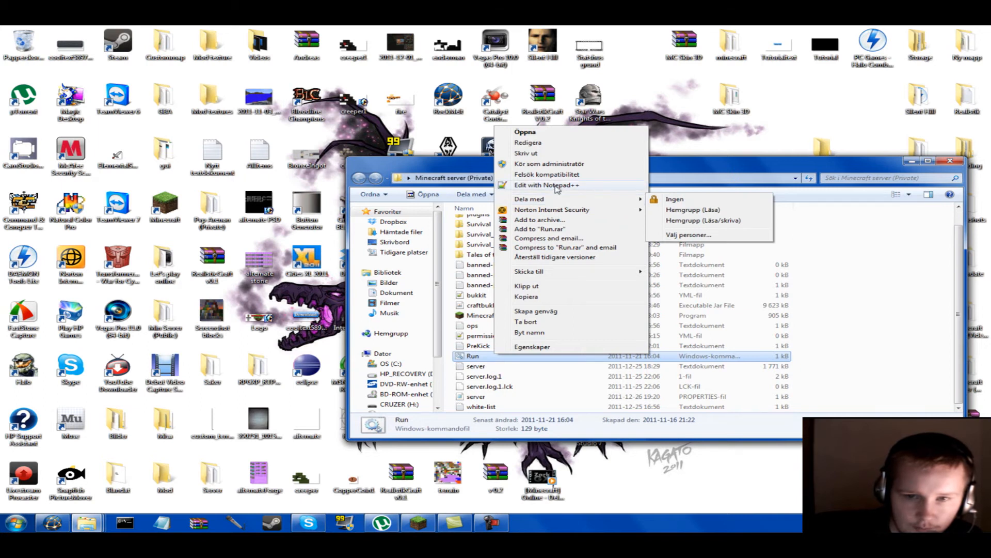
click(550, 185)
click(153, 230)
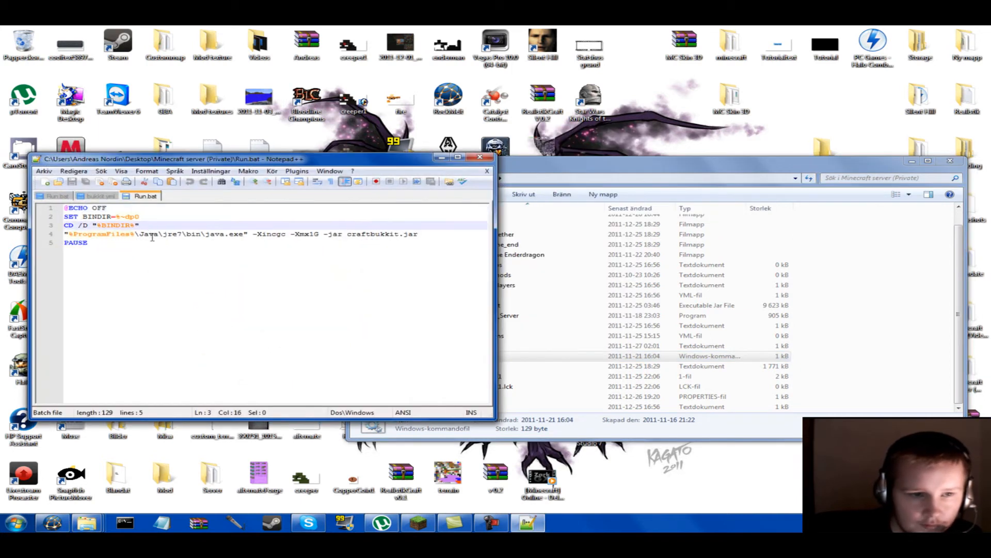
click(131, 255)
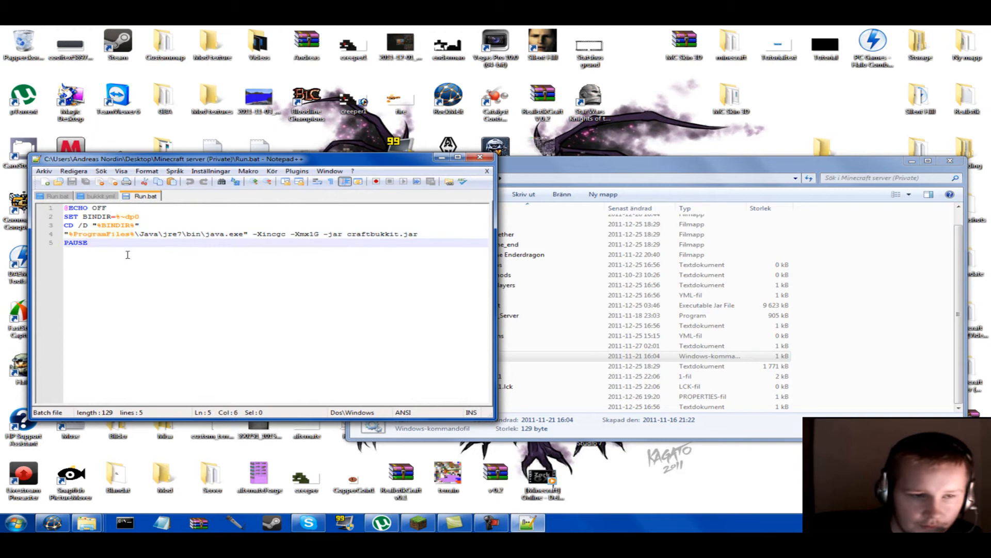
click(143, 234)
click(209, 213)
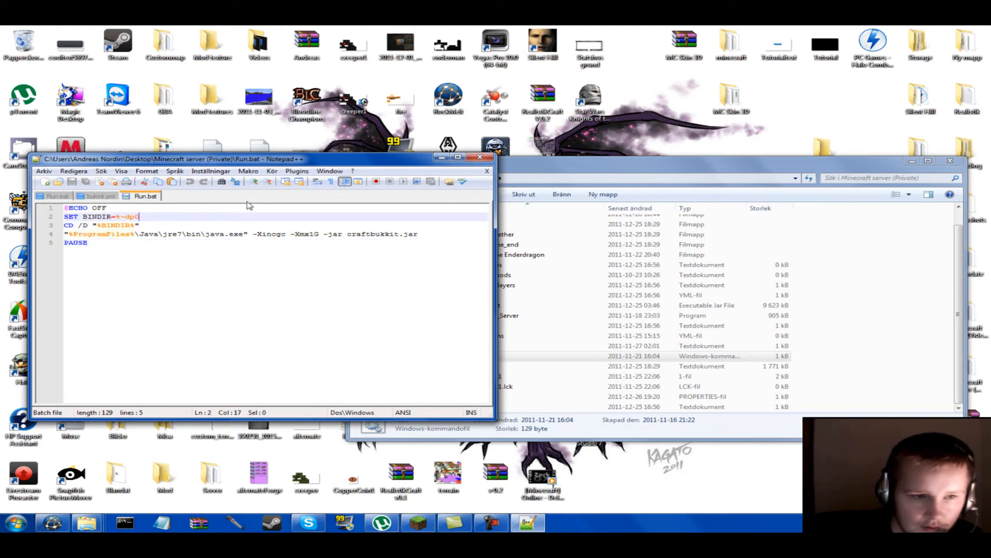
click(278, 207)
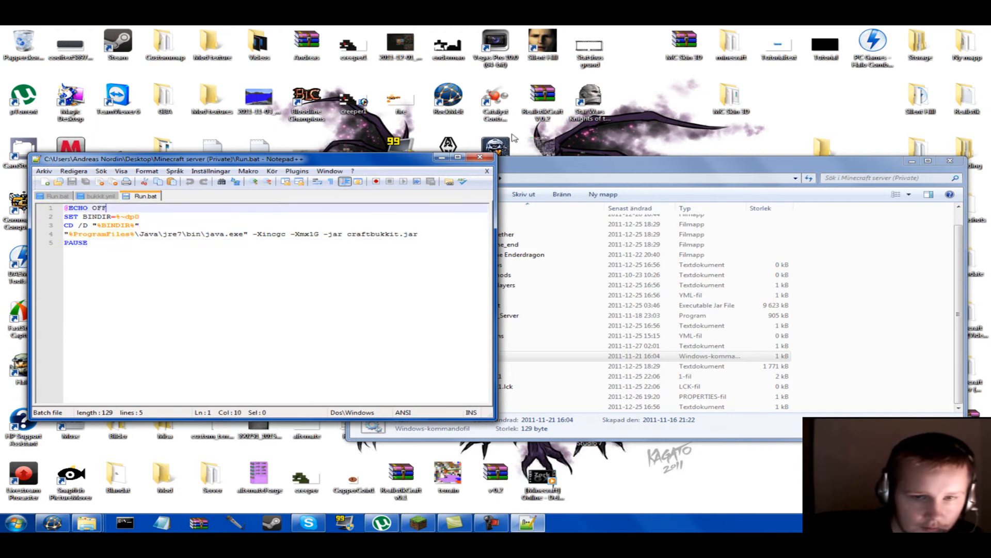
click(480, 157)
click(730, 285)
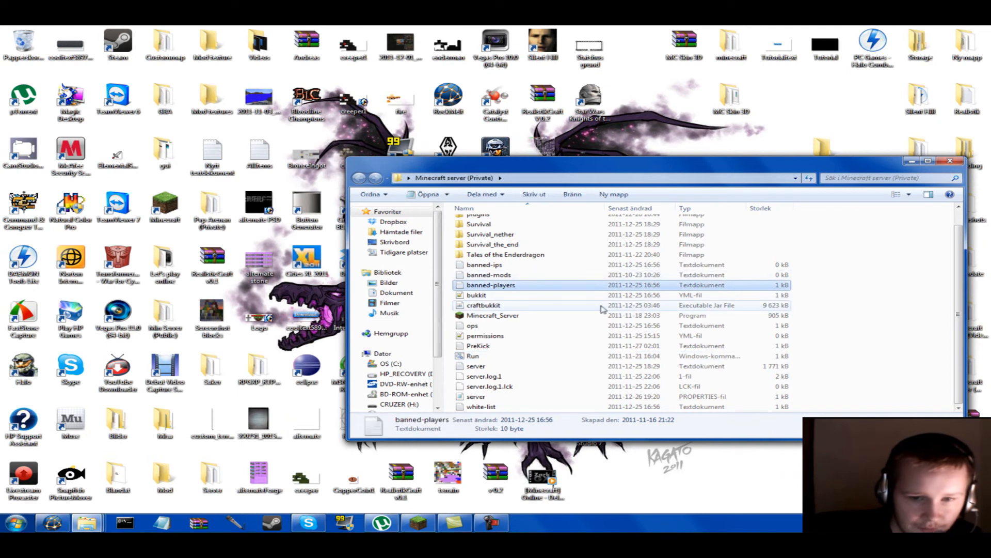
right_click(510, 307)
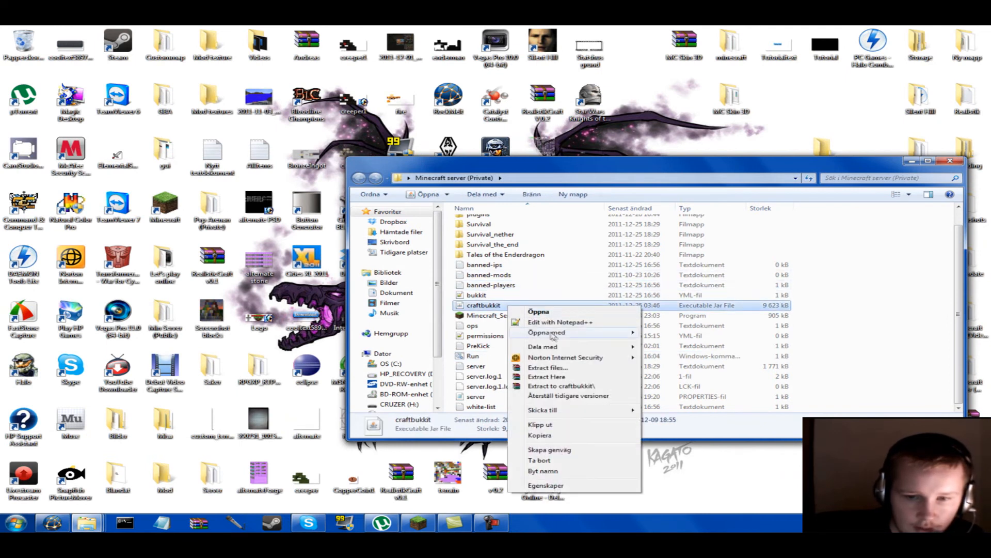
mouse_move(553, 335)
click(798, 266)
scroll(588, 313, up, 1)
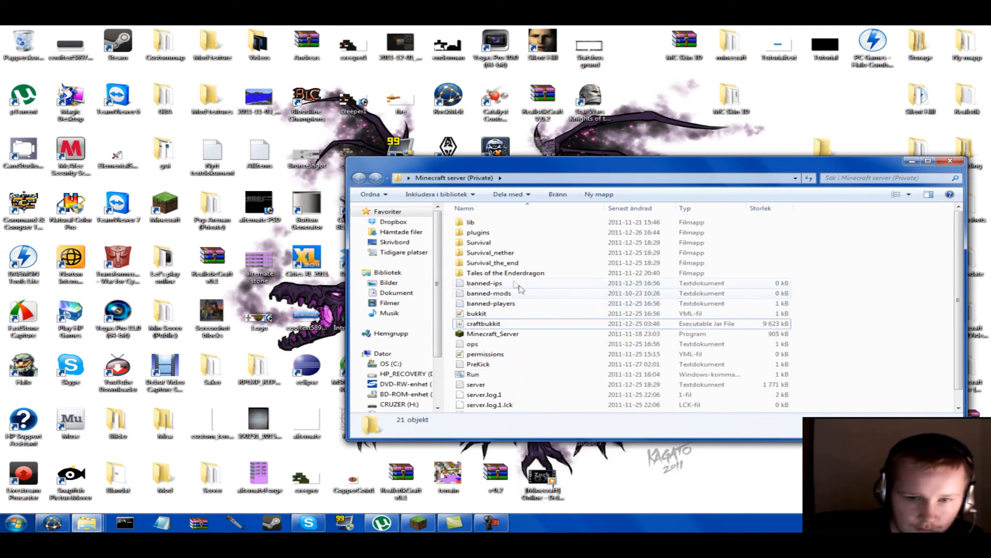
click(505, 273)
drag(500, 274, 602, 276)
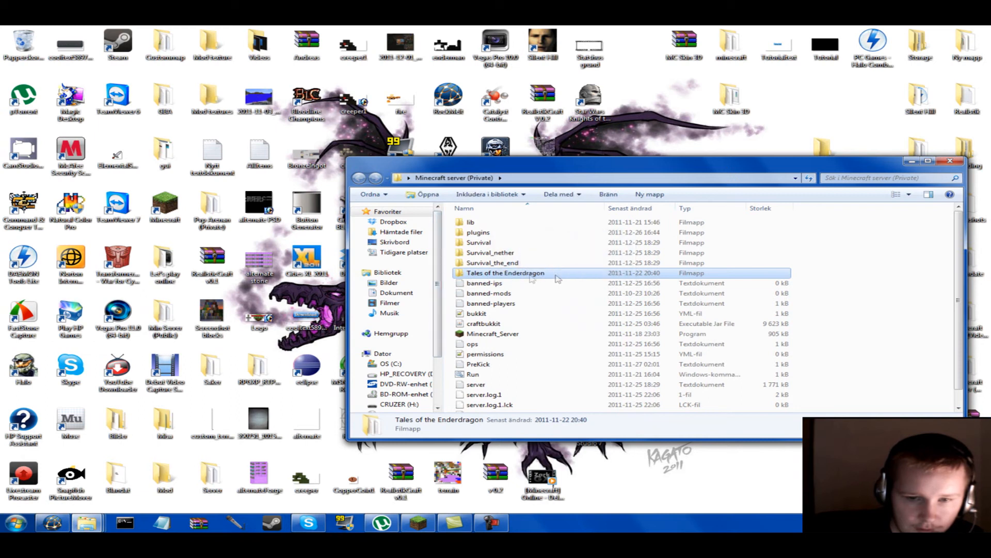
click(850, 302)
scroll(852, 304, down, 1)
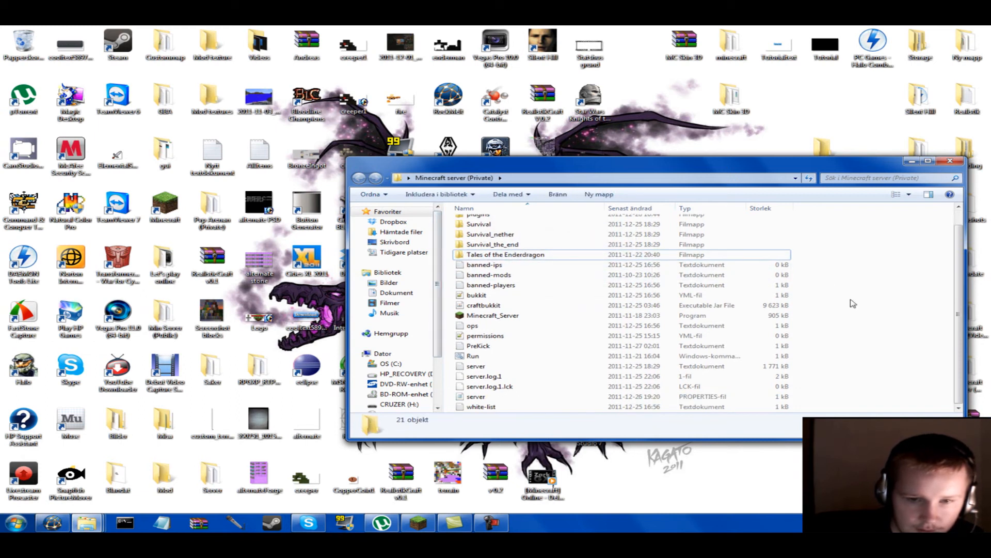
scroll(843, 312, up, 1)
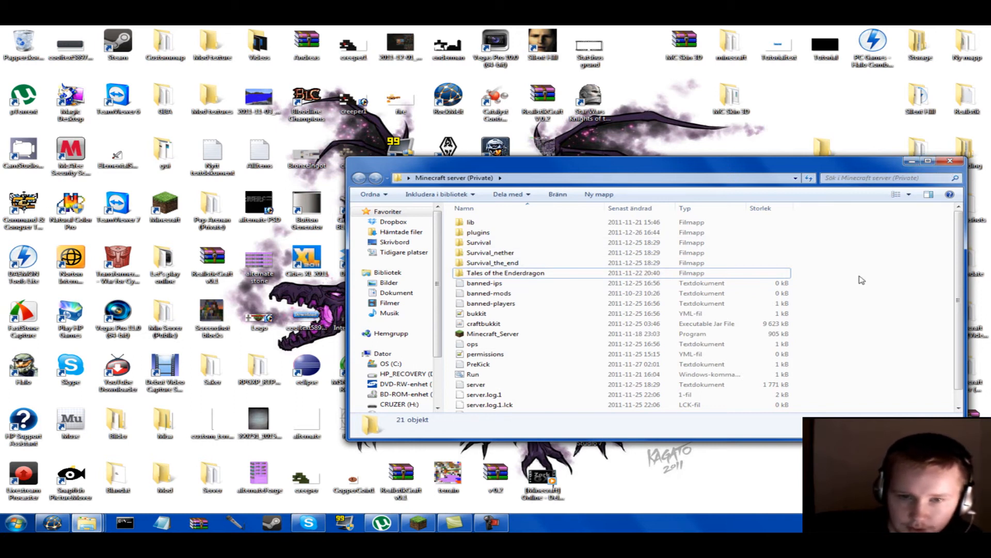
scroll(862, 279, down, 1)
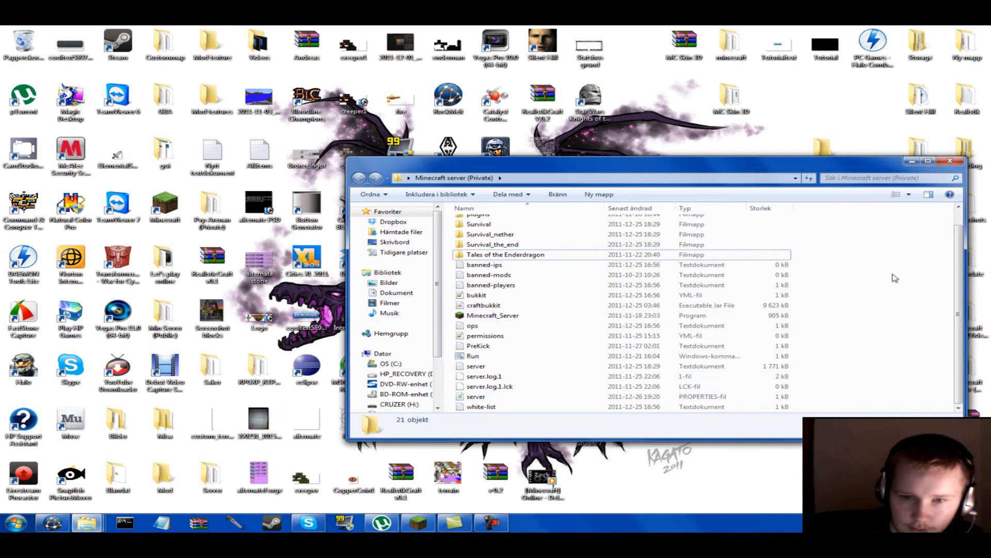
scroll(632, 362, up, 1)
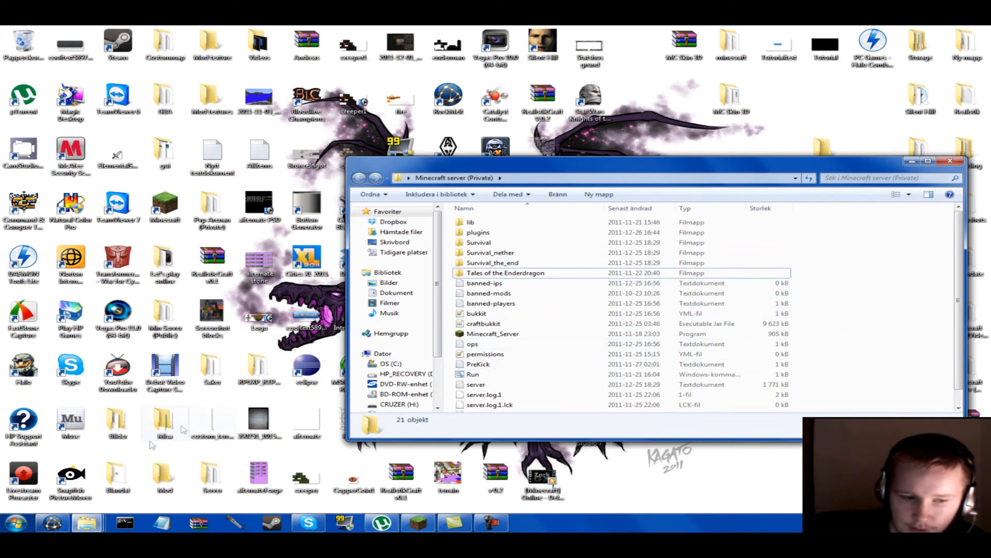
- Switch to the RockMelt browser, maximize its window, and enter the router address 192.168.1.1 in a new tab
click(54, 522)
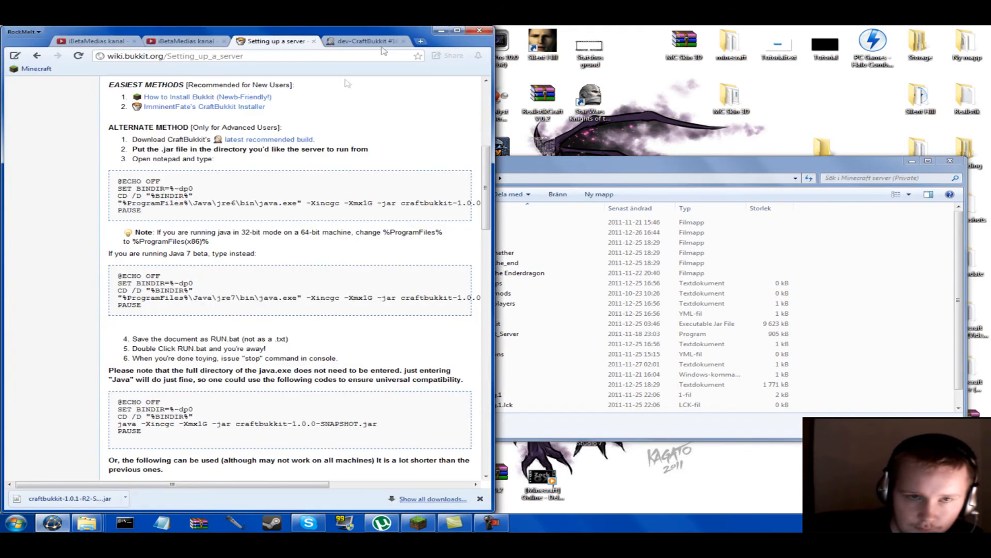
drag(407, 34, 485, 30)
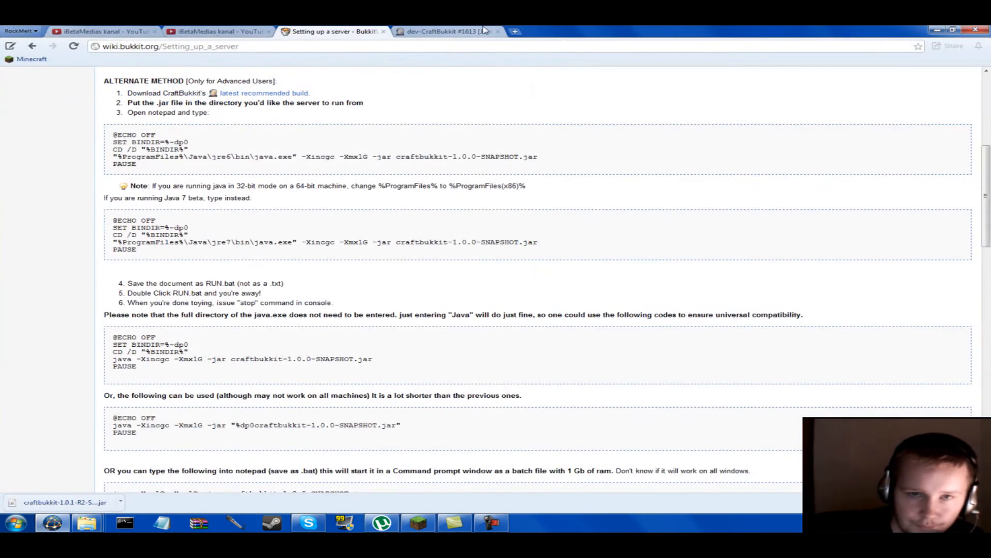
click(517, 32)
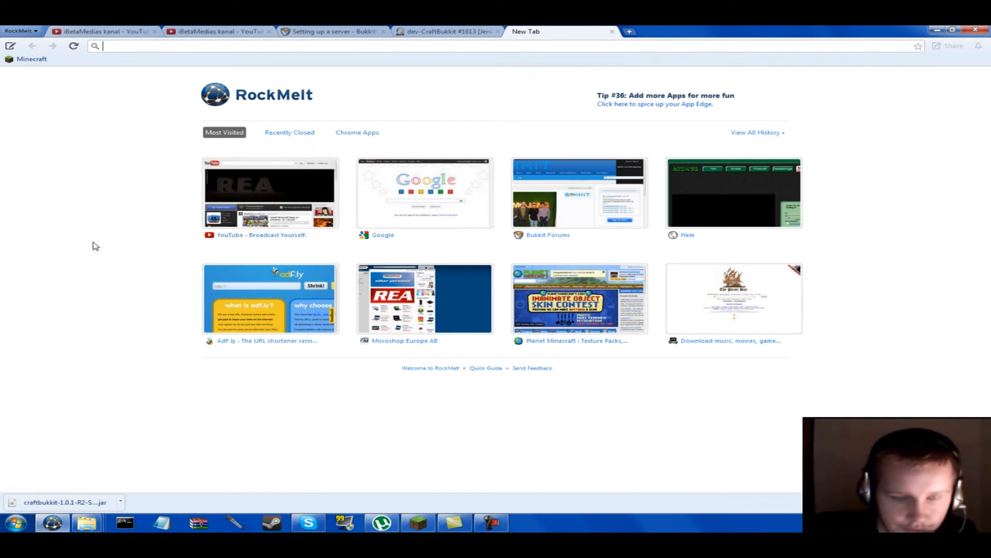
text(192.168.1.1)
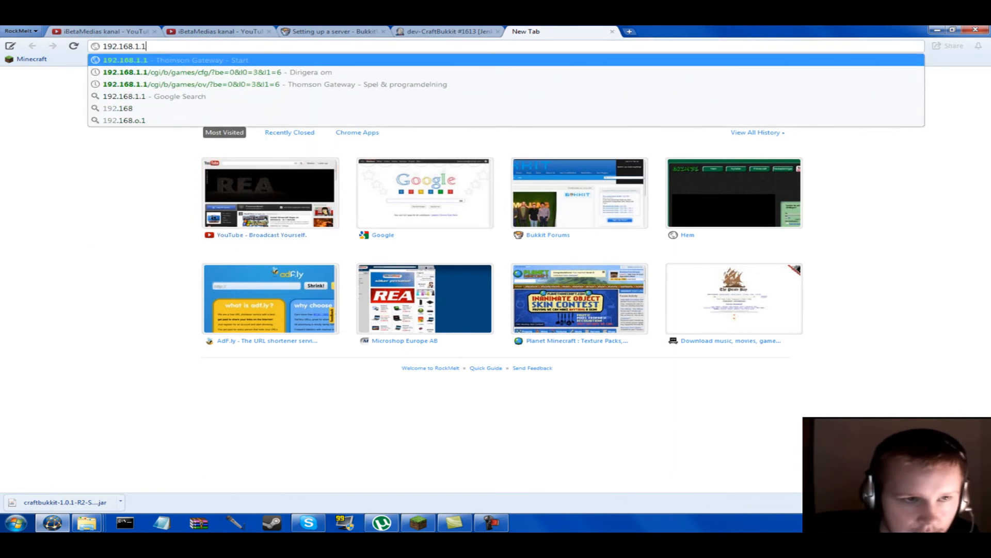
- Run ipconfig in the Command Prompt to look up the network configuration, close it, and return to the browser's address
click(124, 527)
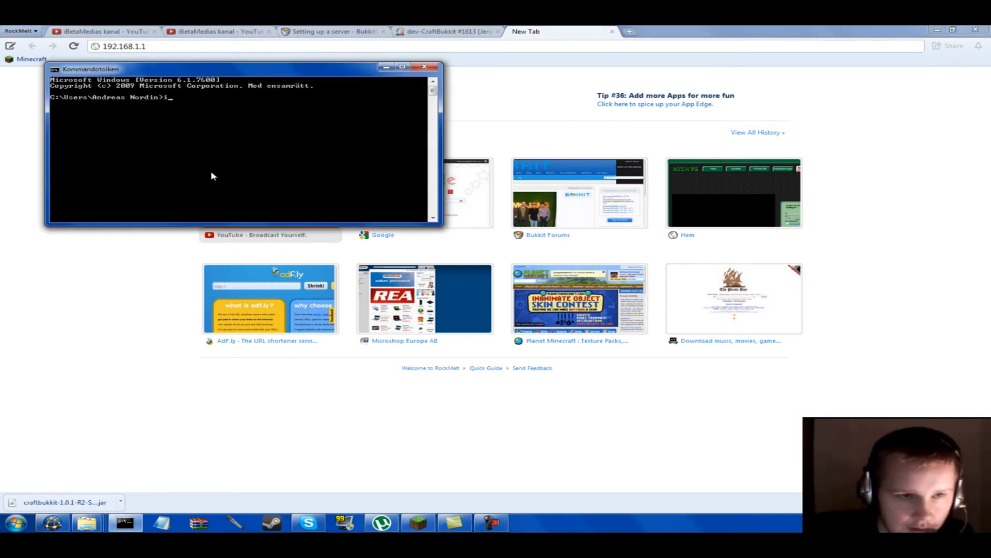
text(ipconfig)
key(Return)
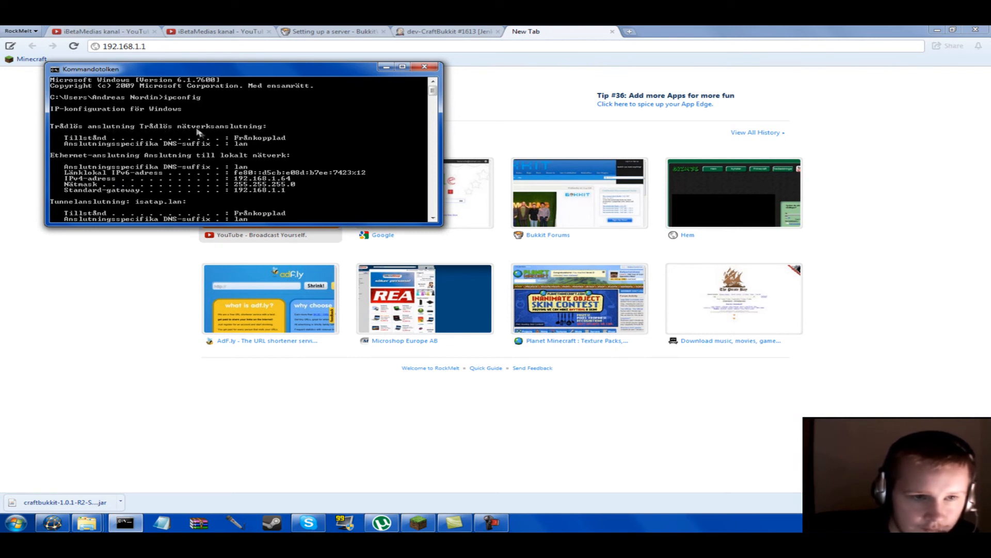
click(425, 67)
click(249, 45)
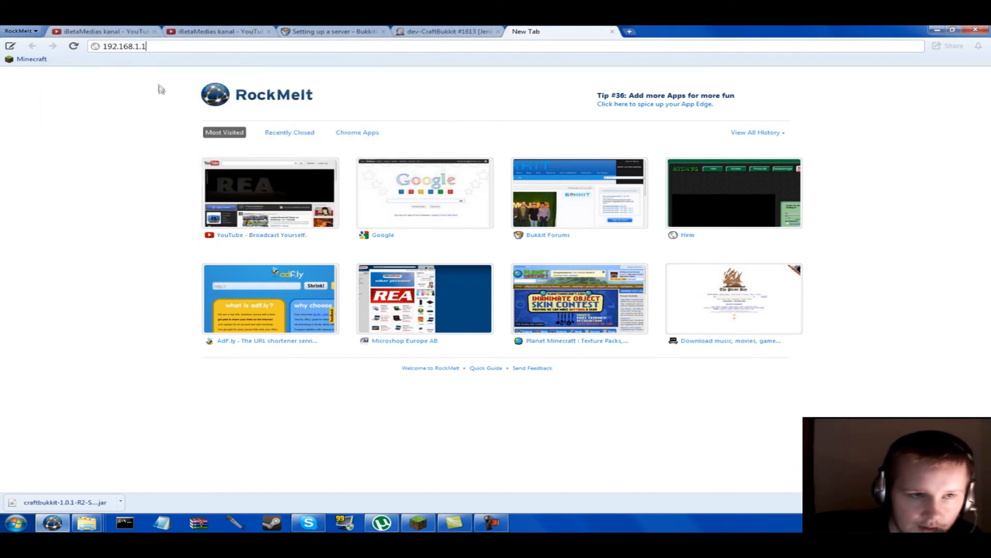
- Run ipconfig again in a new Command Prompt, examine the Standard-gateway address, and close the window
click(125, 522)
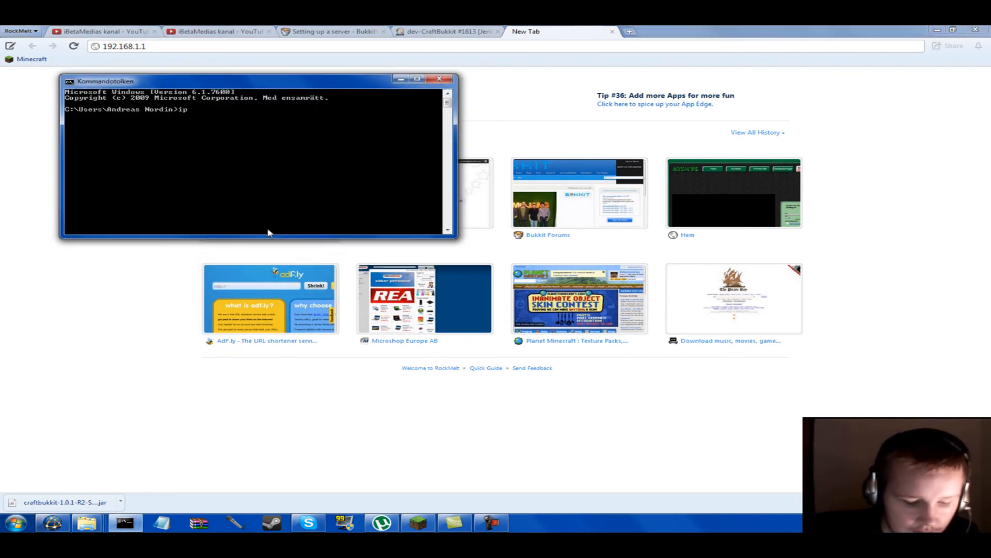
text(ipconfig)
key(Return)
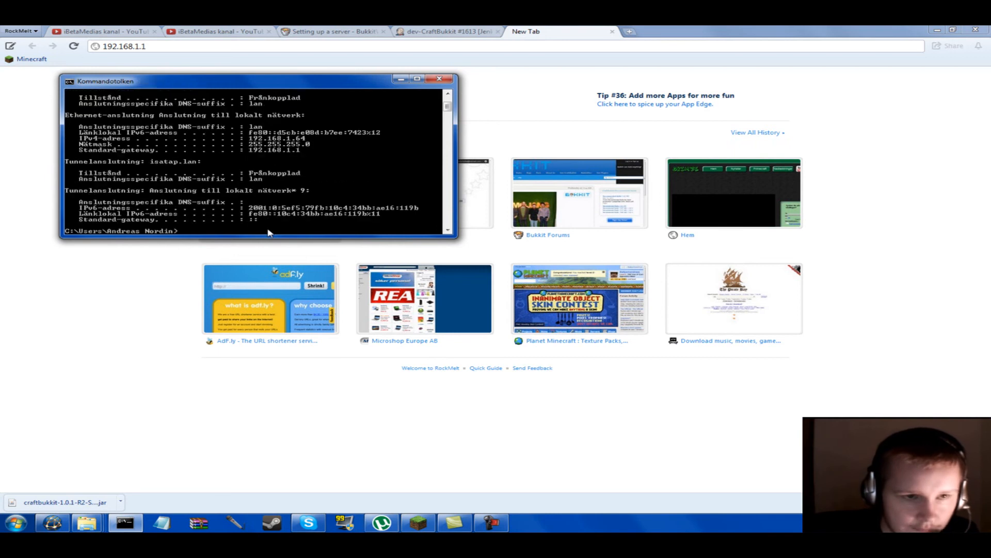
scroll(308, 176, up, 4)
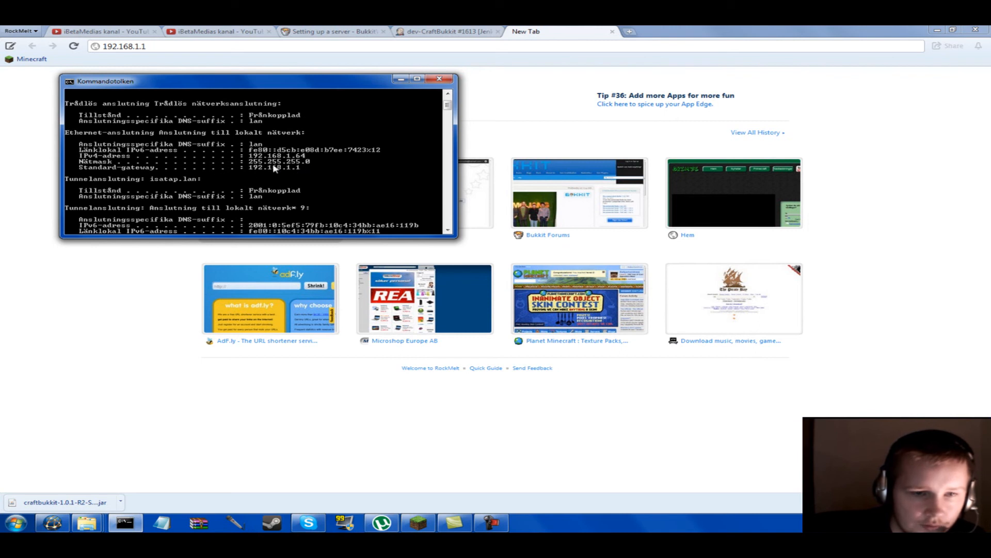
click(442, 80)
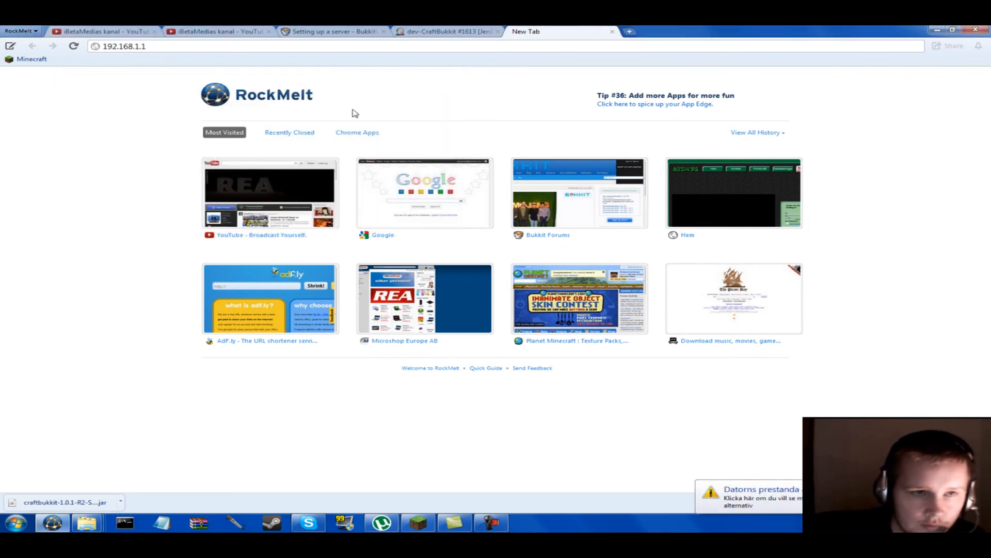
- Load the router page at 192.168.1.1, open its Game & Application Sharing section, and switch the interface language to English
click(280, 48)
key(Return)
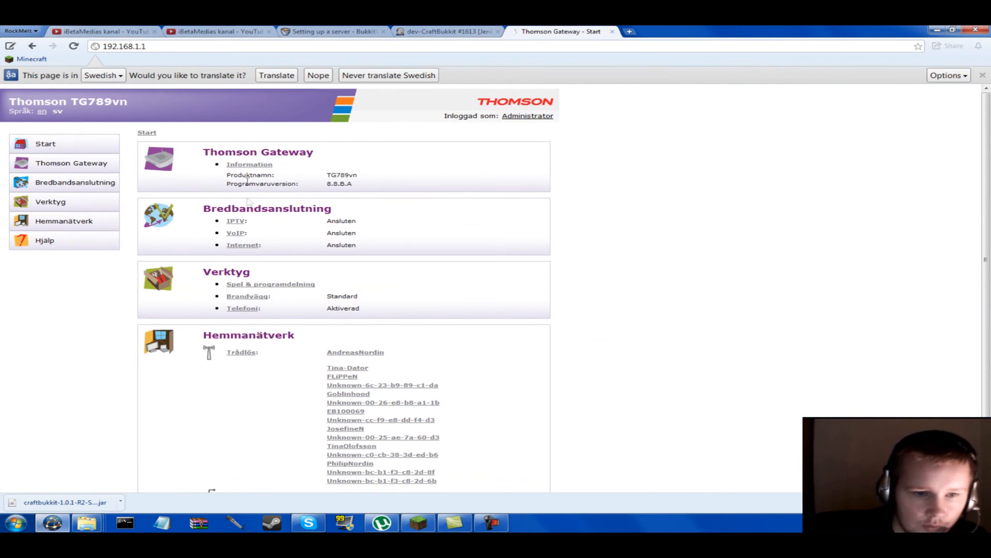
click(258, 287)
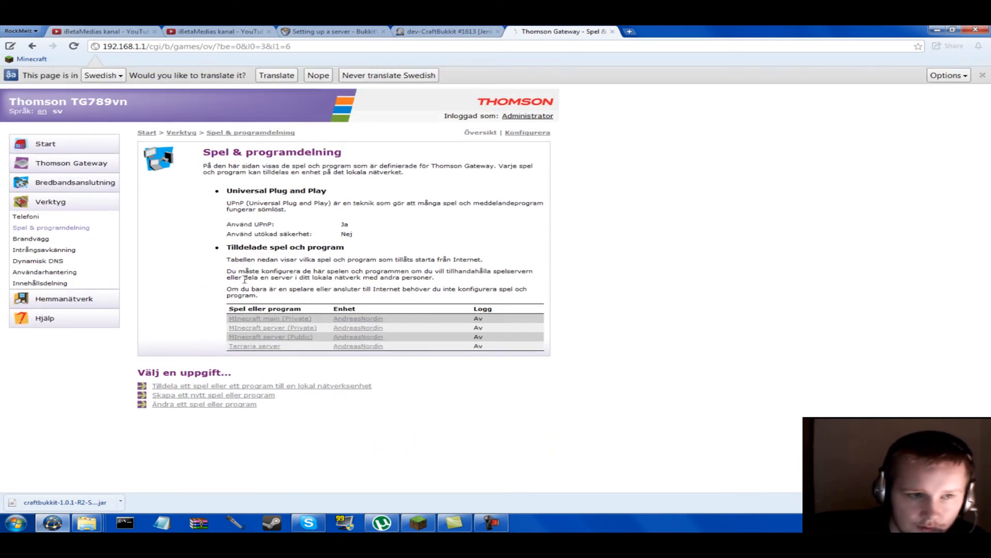
click(42, 111)
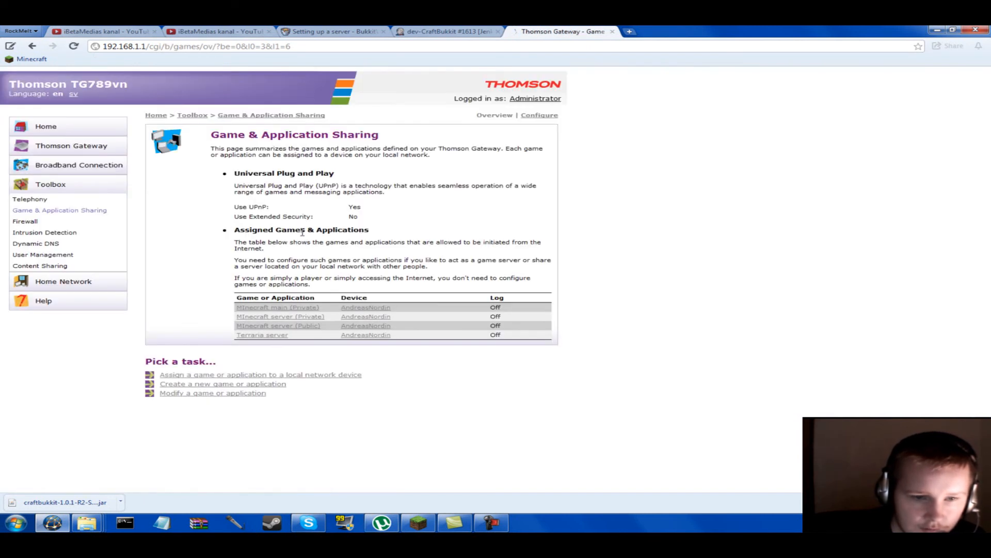
- Examine the assigned games and the port definition of MInecraft main (Private), and return to the sharing configuration page
drag(234, 296, 325, 296)
click(345, 295)
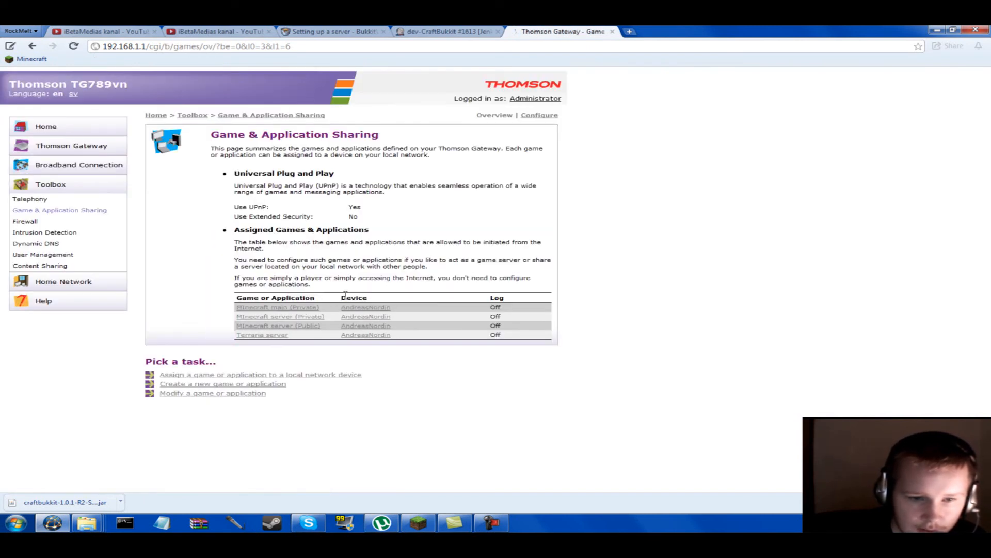
click(536, 116)
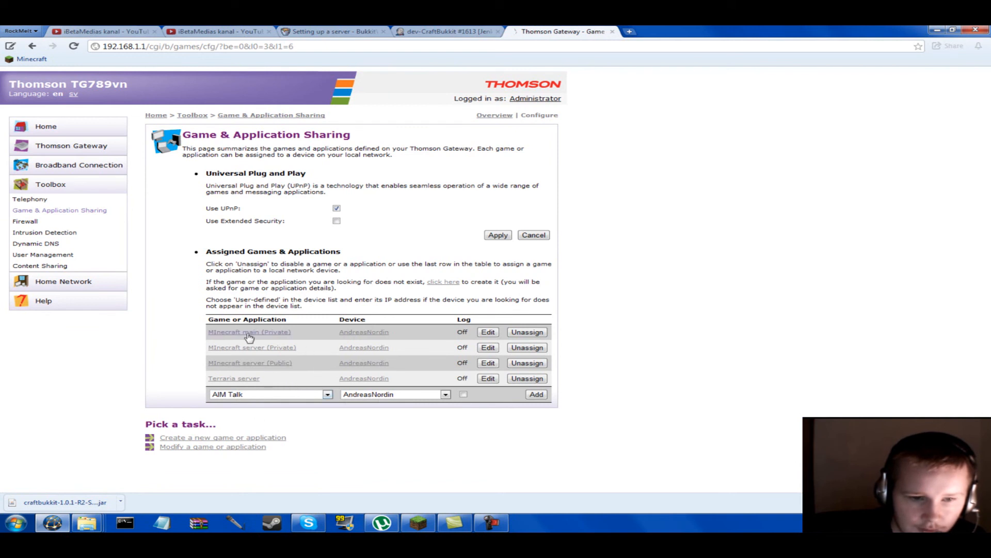
click(276, 332)
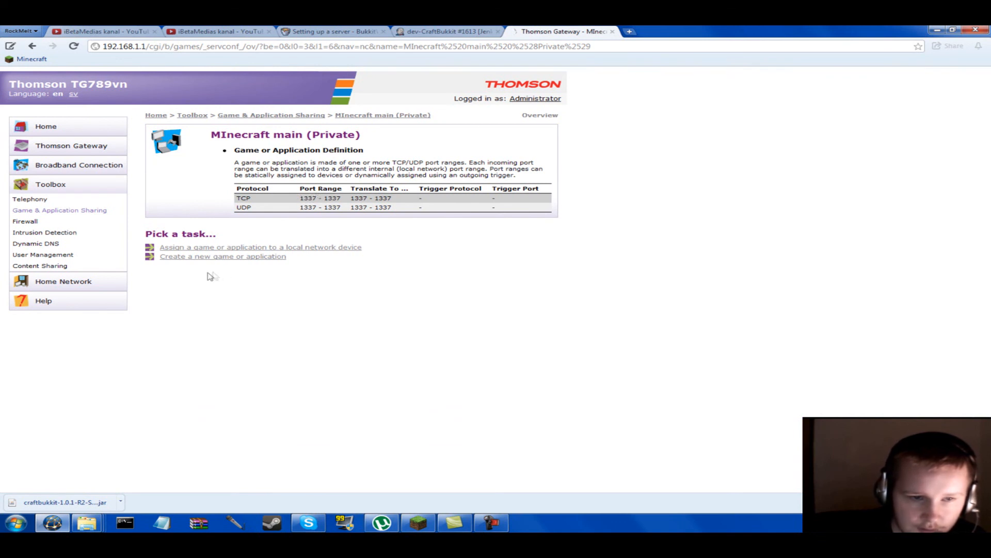
click(228, 249)
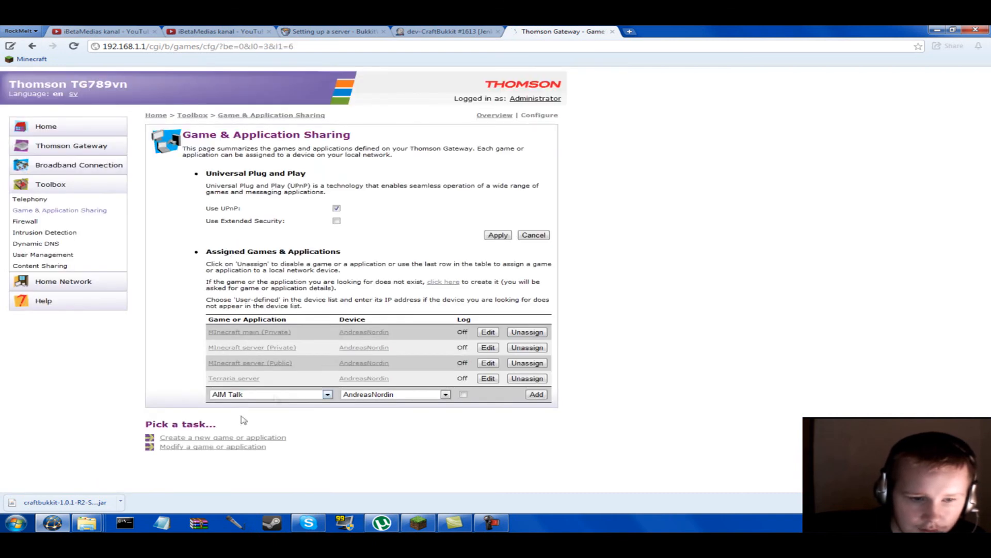
- View the list of defined games and applications, and return to the page for assigning them to a network device
click(213, 447)
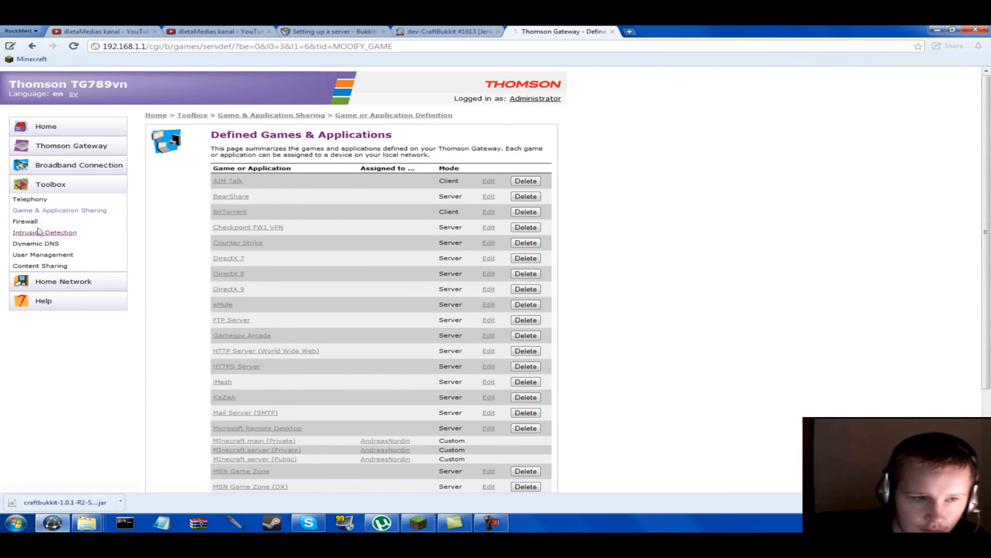
click(41, 211)
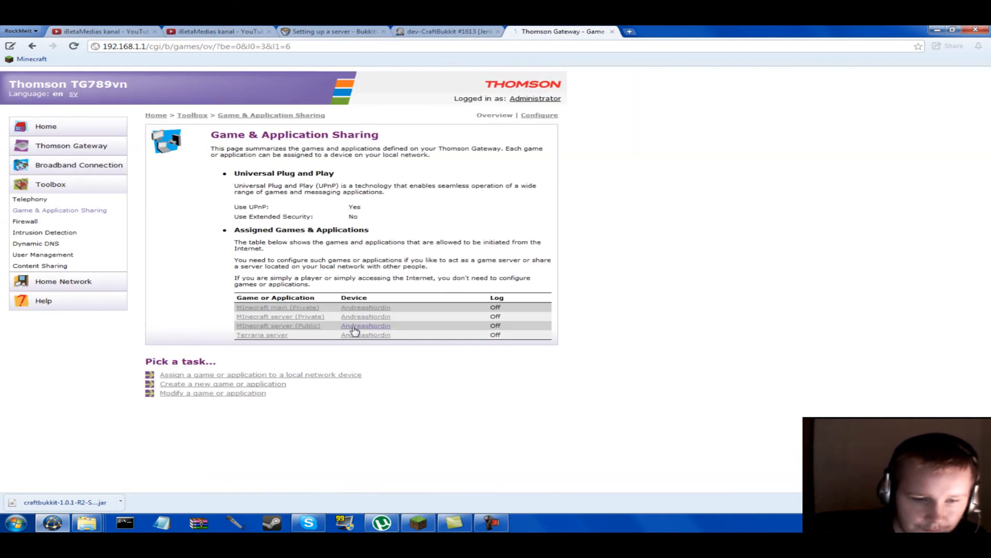
click(207, 379)
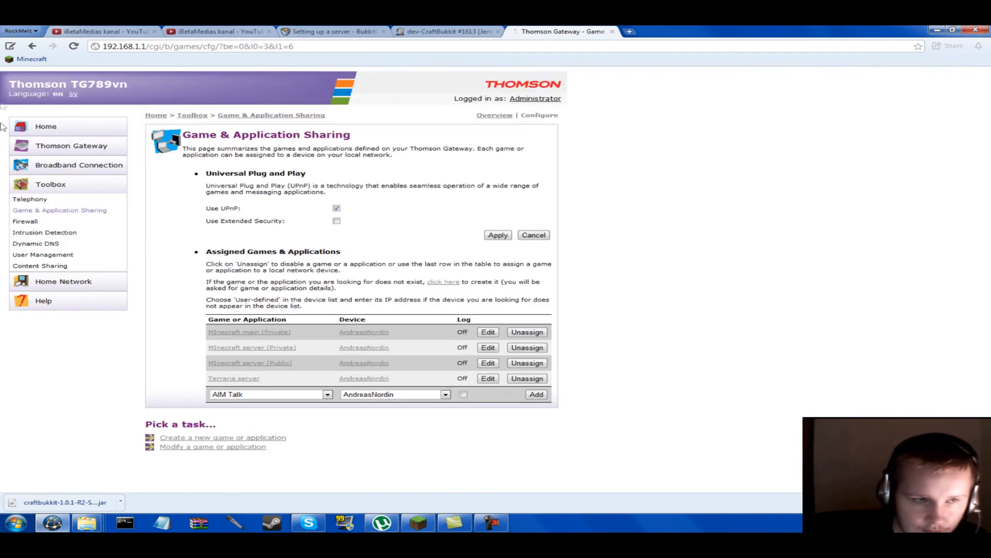
- Create a new game or application entry named MInecraft tutorial, defined by manual entry of port maps
click(215, 439)
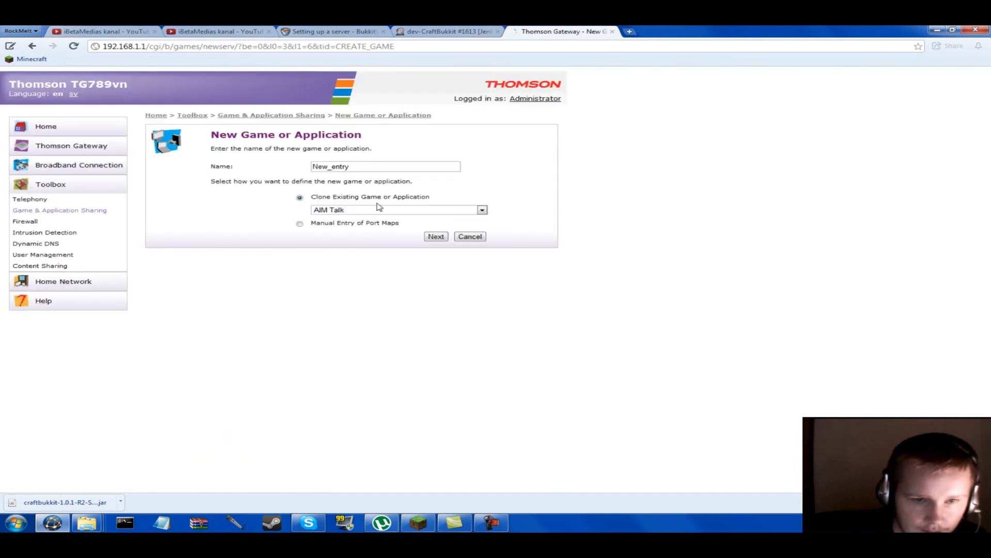
double_click(359, 166)
text(MI)
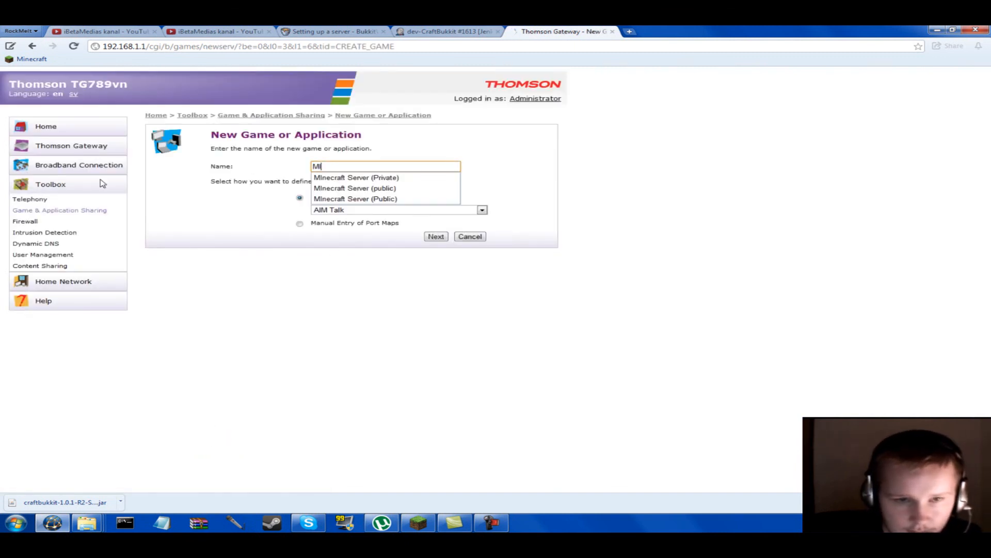
text(necraft ti)
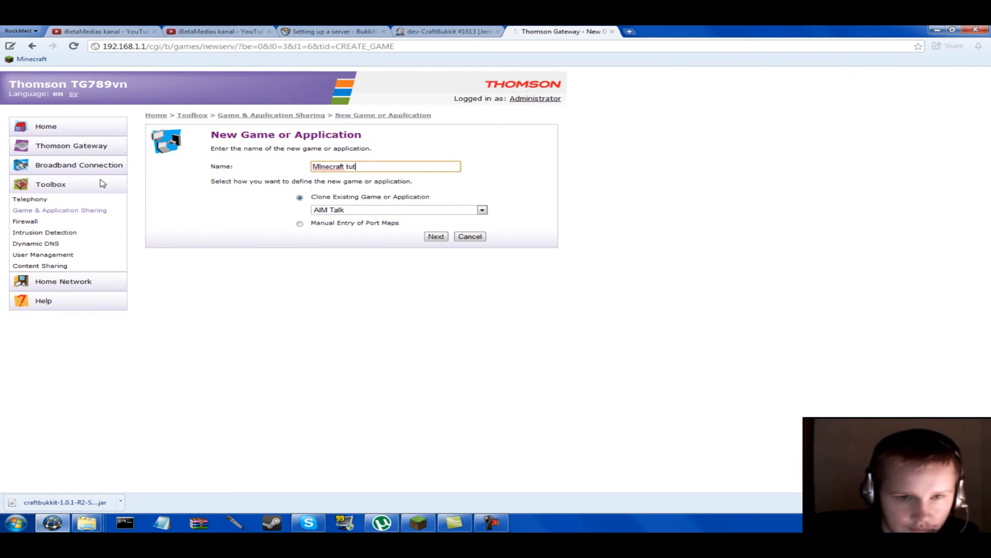
text(torial)
click(302, 231)
click(300, 224)
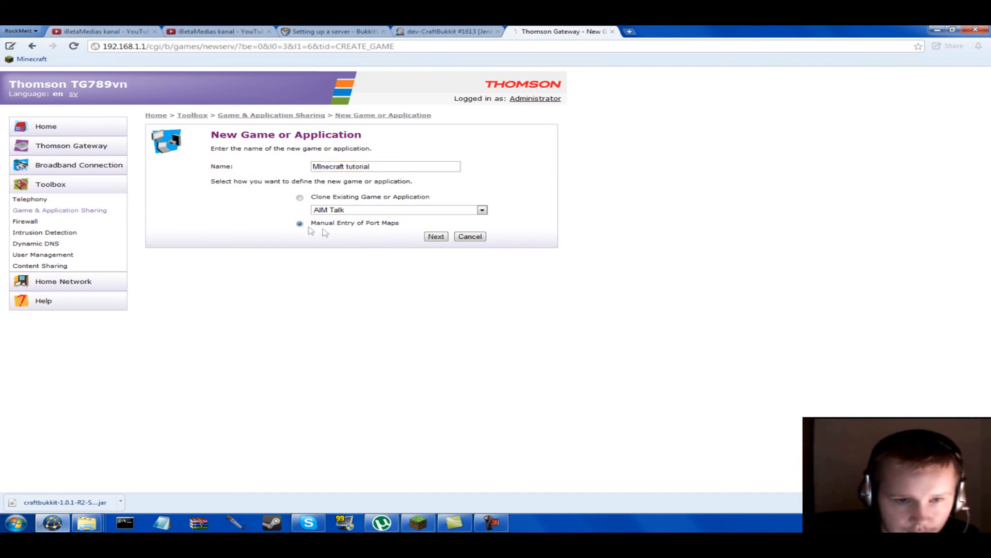
click(437, 236)
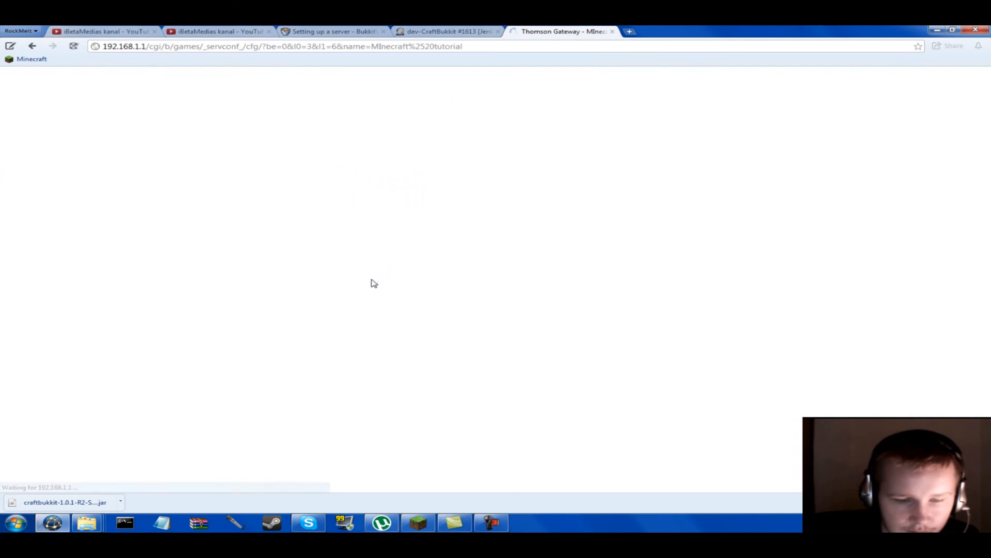
- Try 13337 as the starting port of the MInecraft tutorial entry's port range, and clear it
click(263, 269)
text(13337)
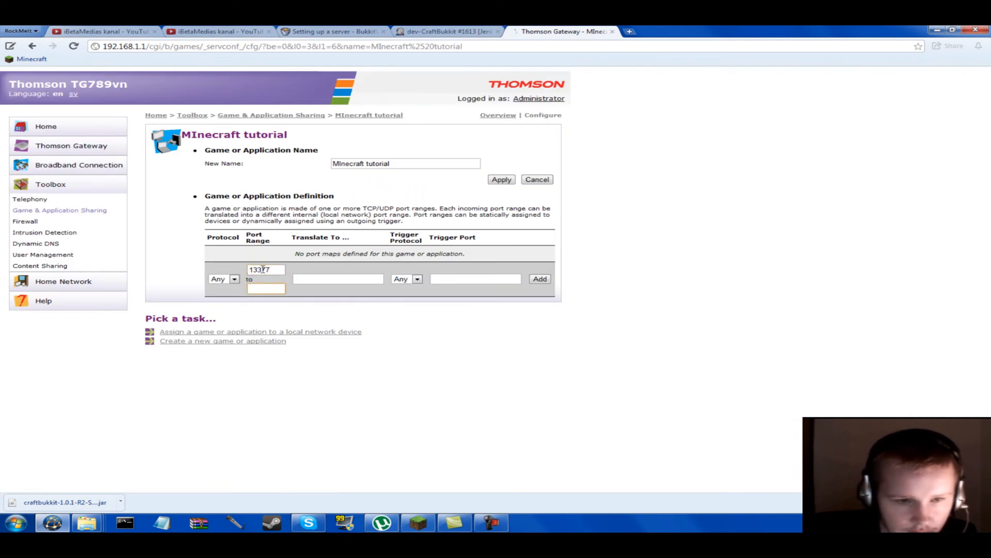
click(272, 269)
key(BackSpace)
key(BackSpace)
key(BackSpace)
key(BackSpace)
key(BackSpace)
- Try a port beginning with 255 in the MInecraft tutorial entry's port range, and clear the field
text(255)
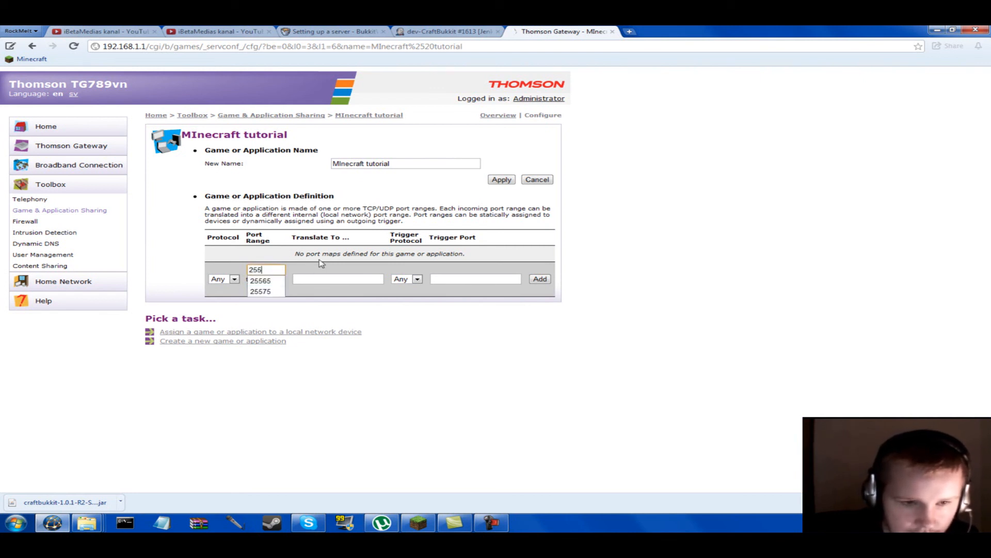
text(79)
key(BackSpace)
key(BackSpace)
key(BackSpace)
key(BackSpace)
key(BackSpace)
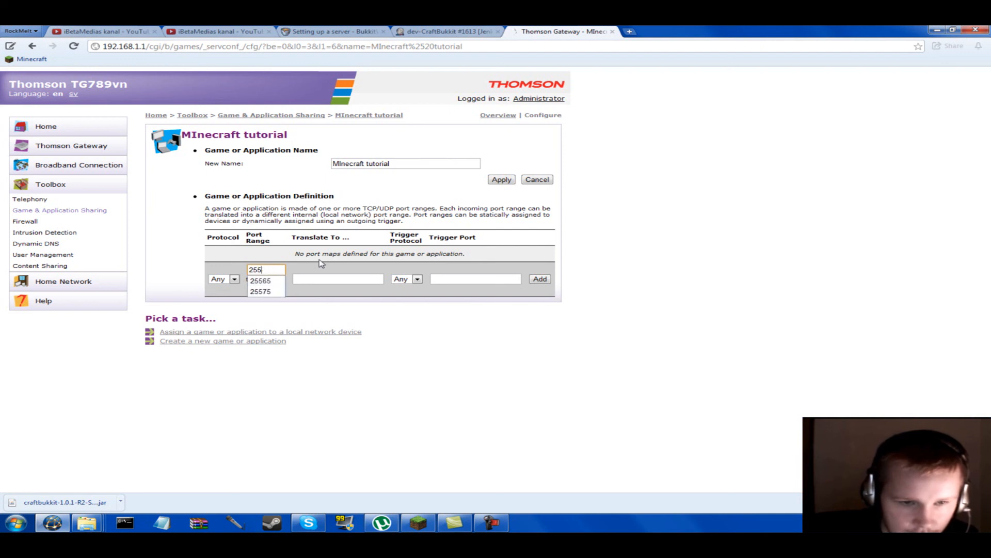
click(190, 238)
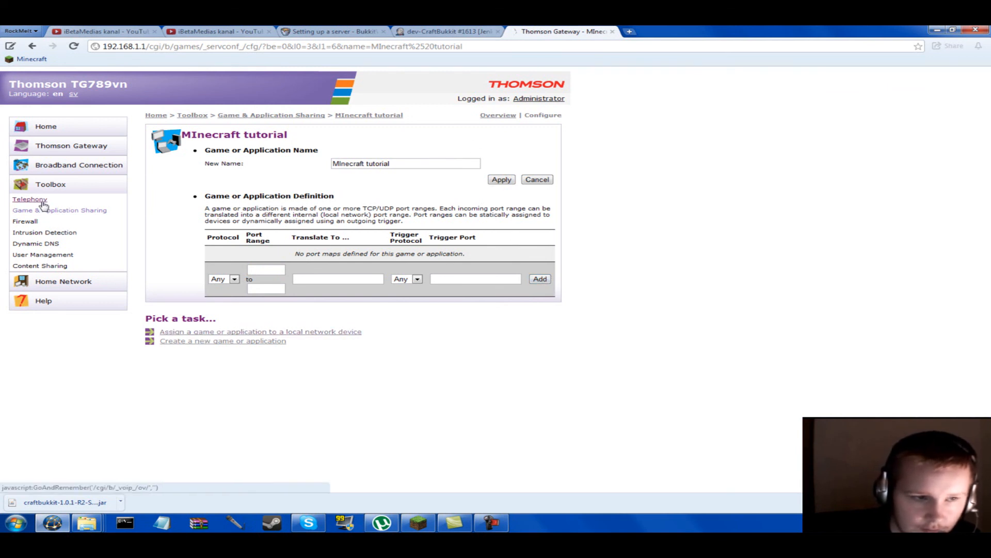
- Leave the port definition page, close the router's tab, and minimize the browser to return to the Minecraft server folder
click(55, 129)
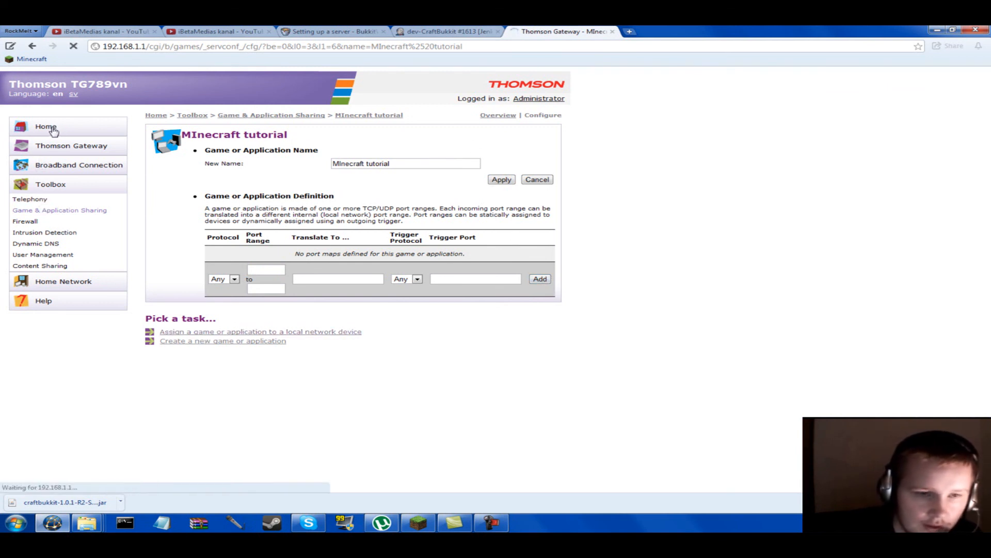
click(613, 32)
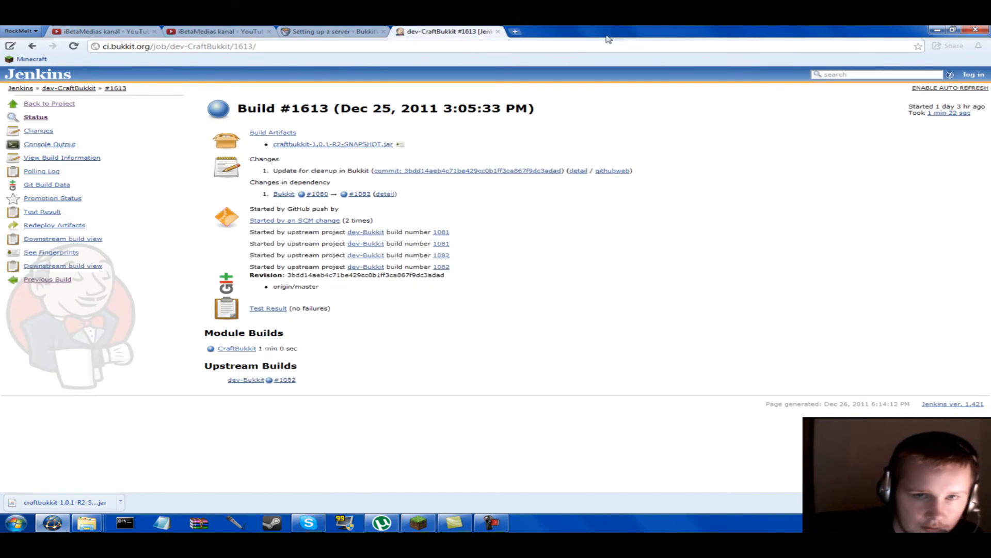
click(937, 31)
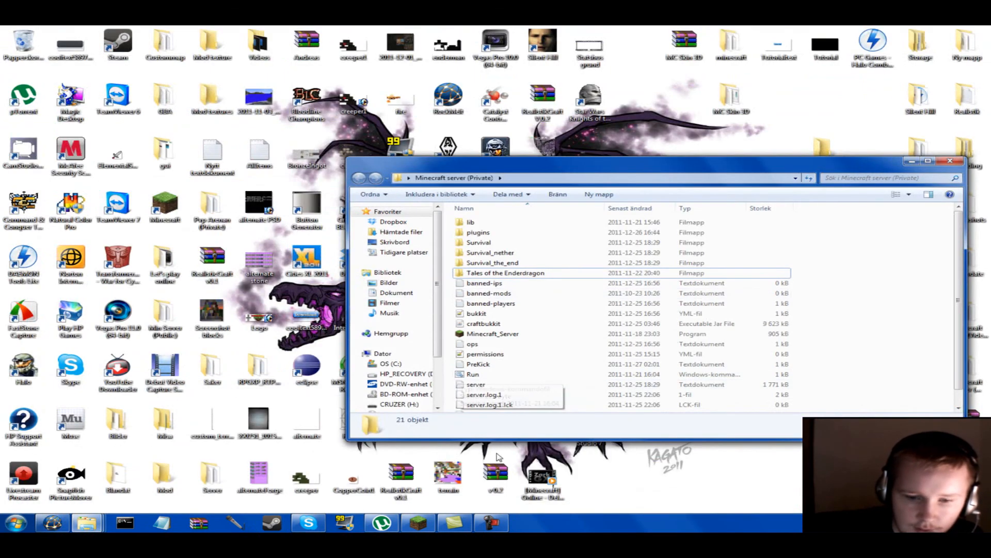